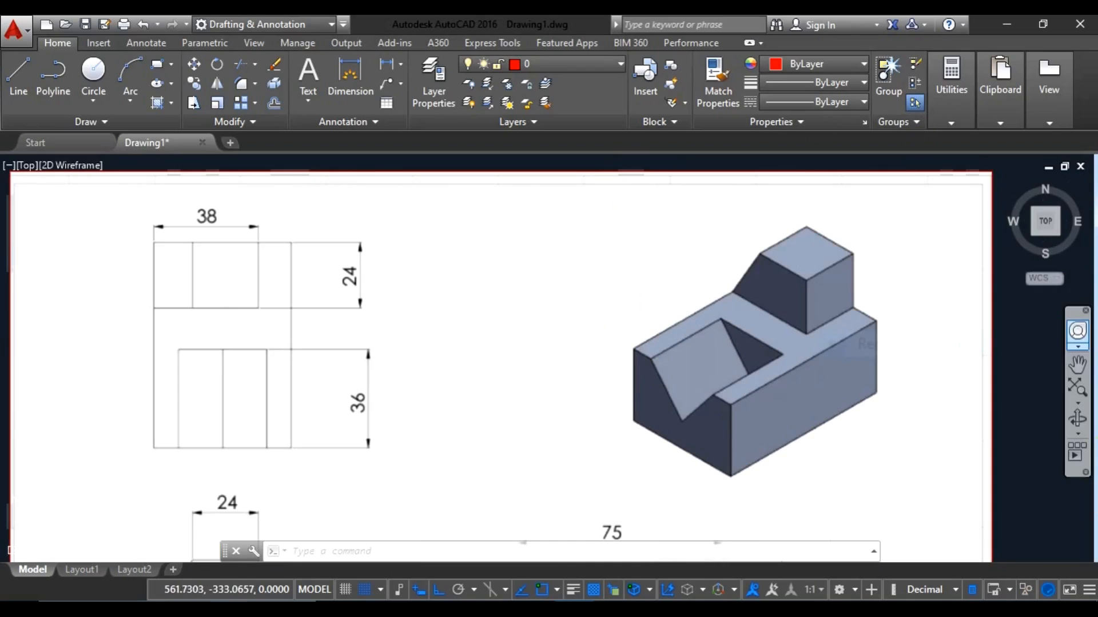
Step: Draw a rectangle around the front view in the reference drawing to mark it out
scroll(674, 206, "down", 5)
scroll(668, 303, "up", 2)
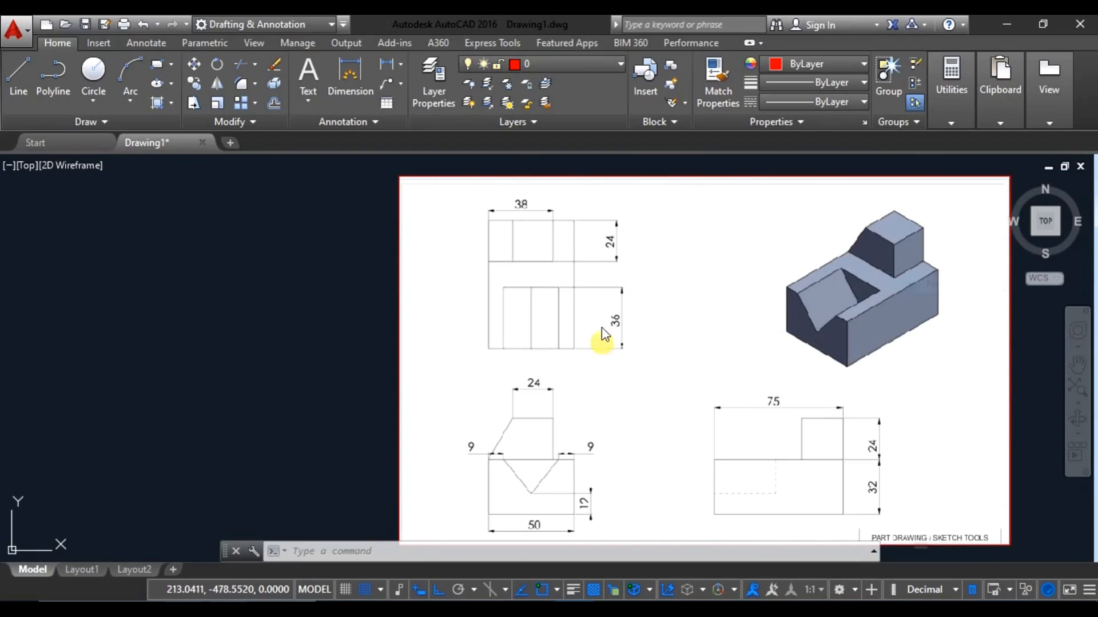
middle_click_drag(602, 327, 599, 289)
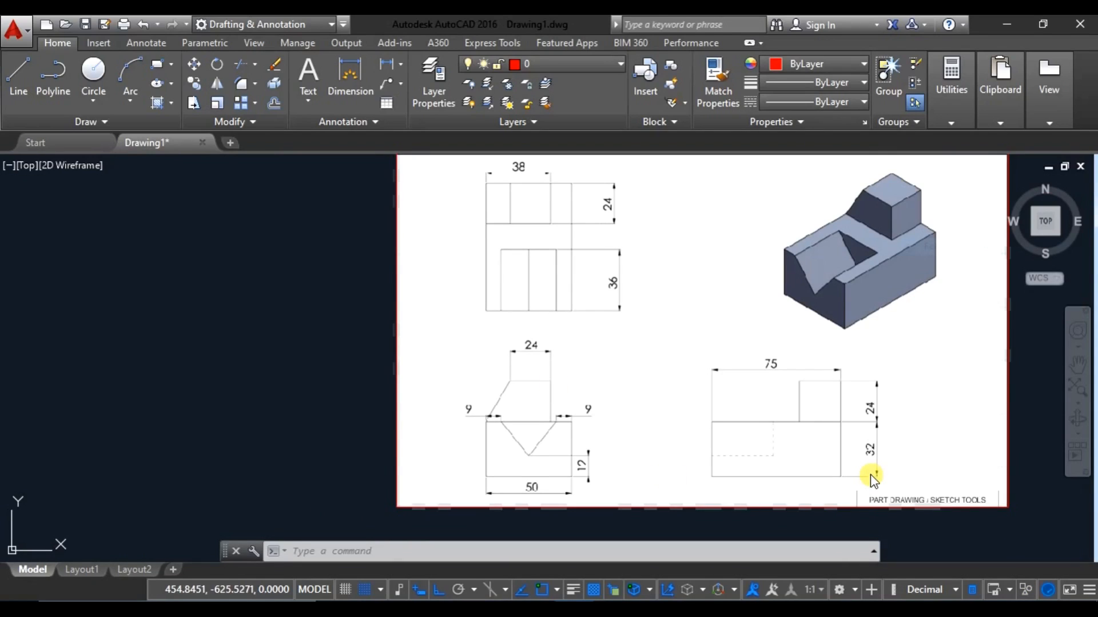
scroll(512, 462, "down", 1)
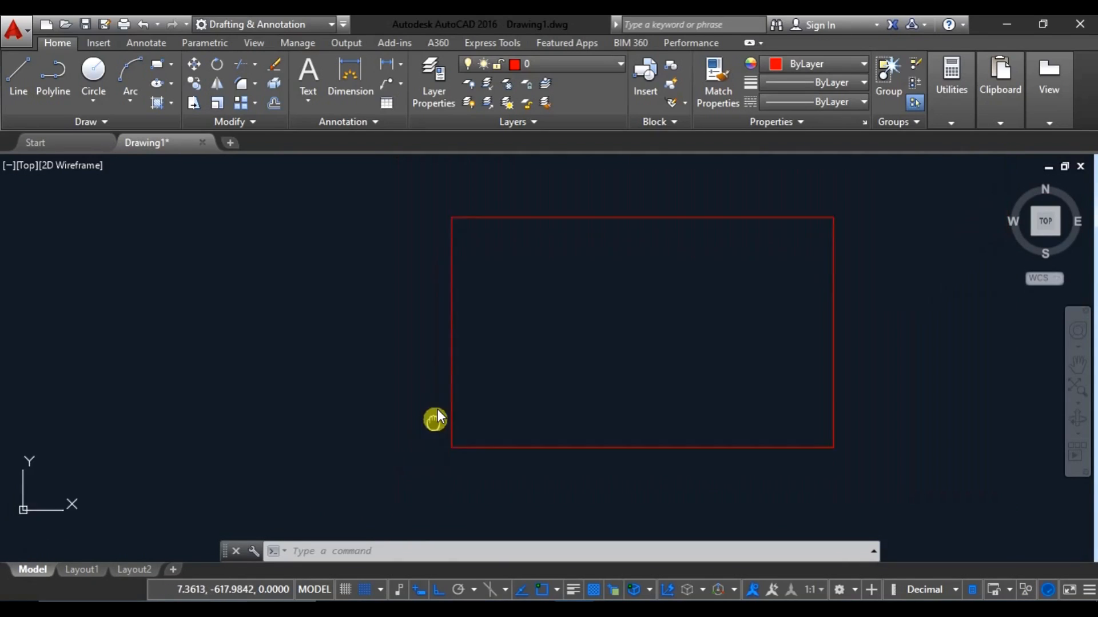
scroll(481, 414, "up", 1)
scroll(620, 373, "up", 2)
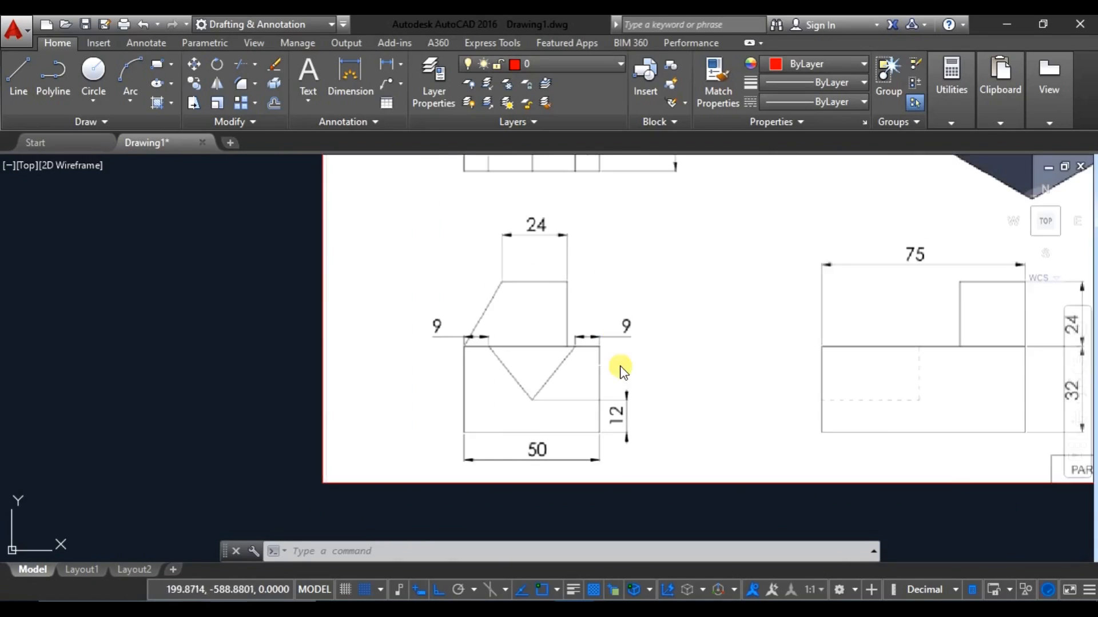
scroll(623, 387, "down", 2)
left_click(153, 67)
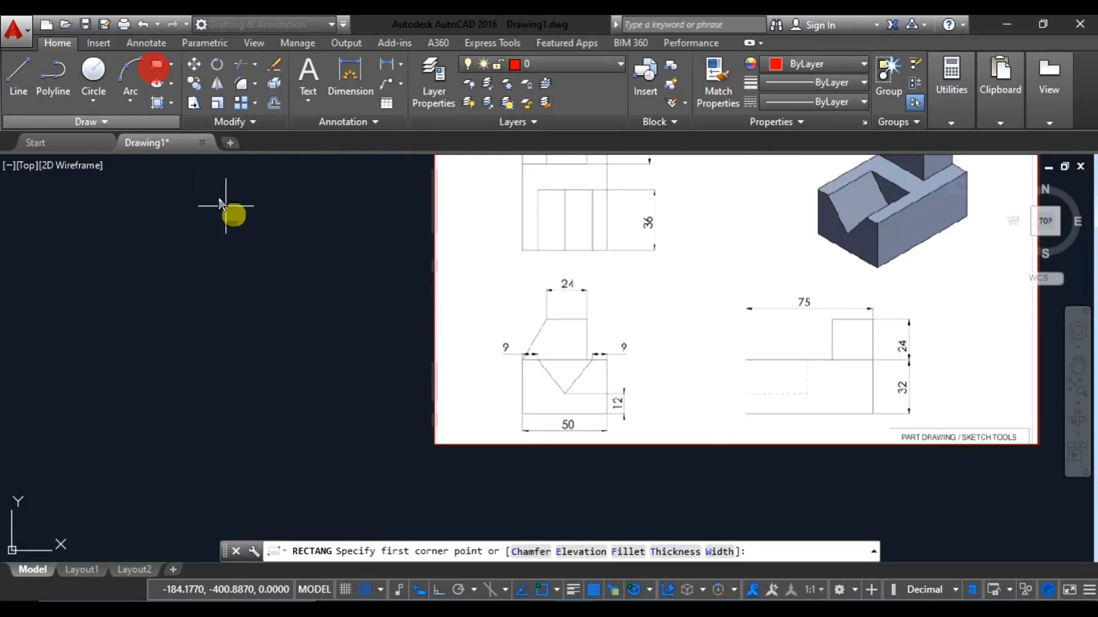
left_click(469, 263)
left_click(664, 463)
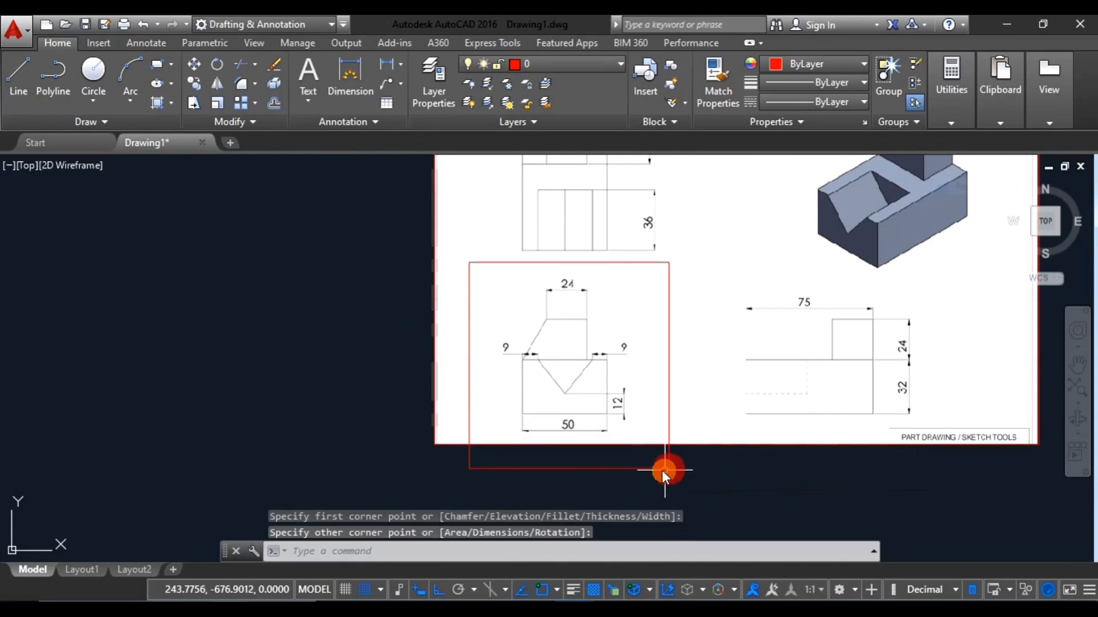
Step: Examine the dimensions of the front and side views in the reference drawing
scroll(594, 416, "up", 4)
scroll(451, 379, "down", 6)
scroll(466, 411, "up", 2)
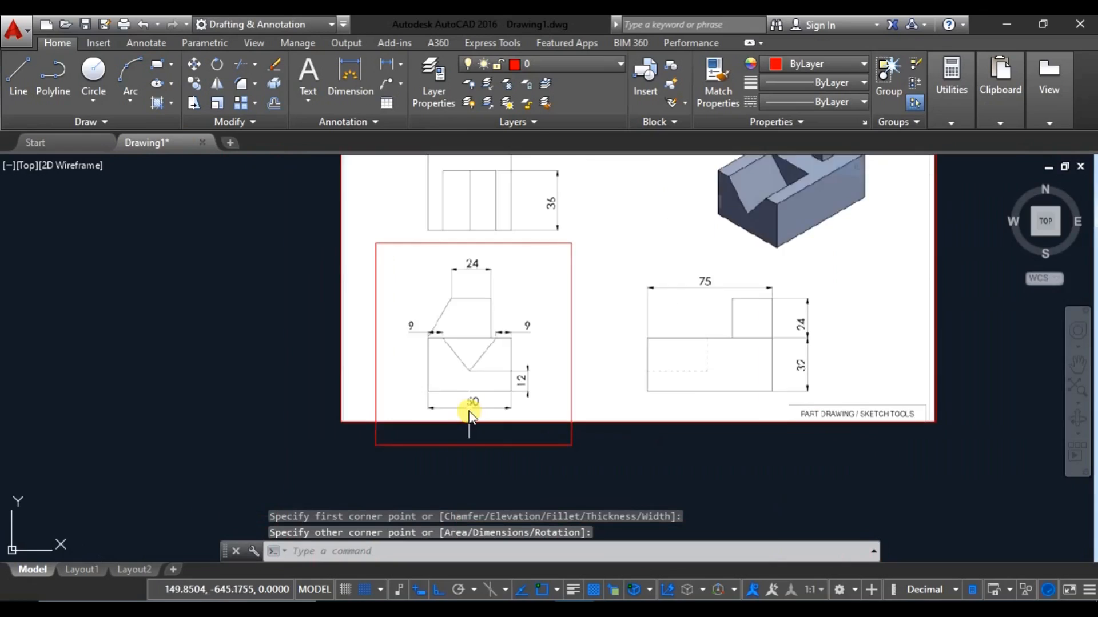
middle_click_drag(466, 411, 532, 431)
scroll(490, 436, "up", 2)
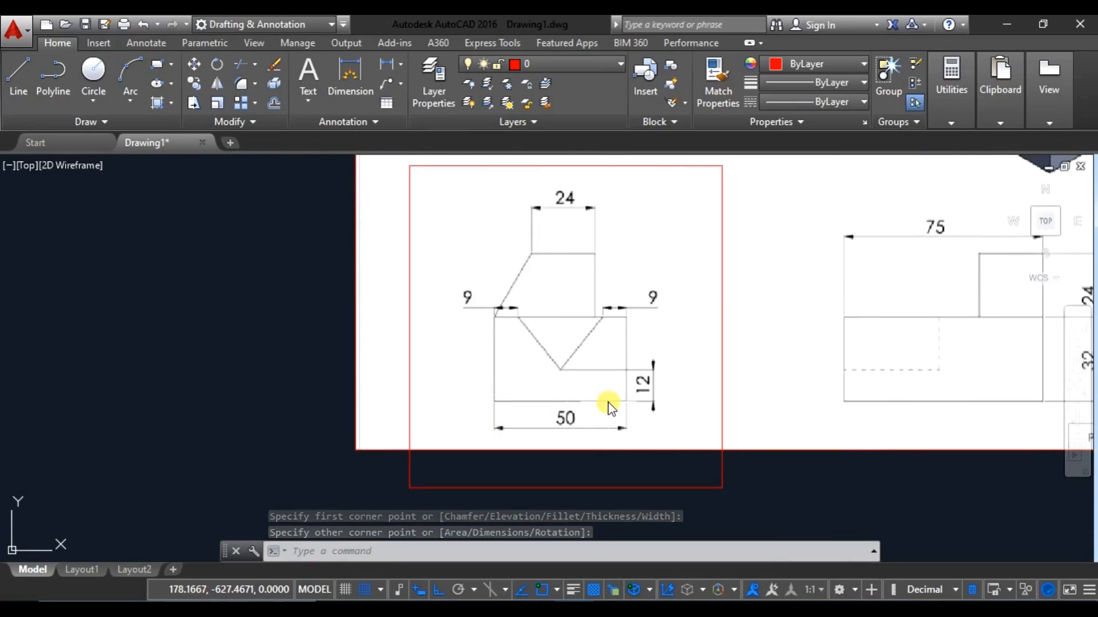
middle_click_drag(597, 408, 279, 392)
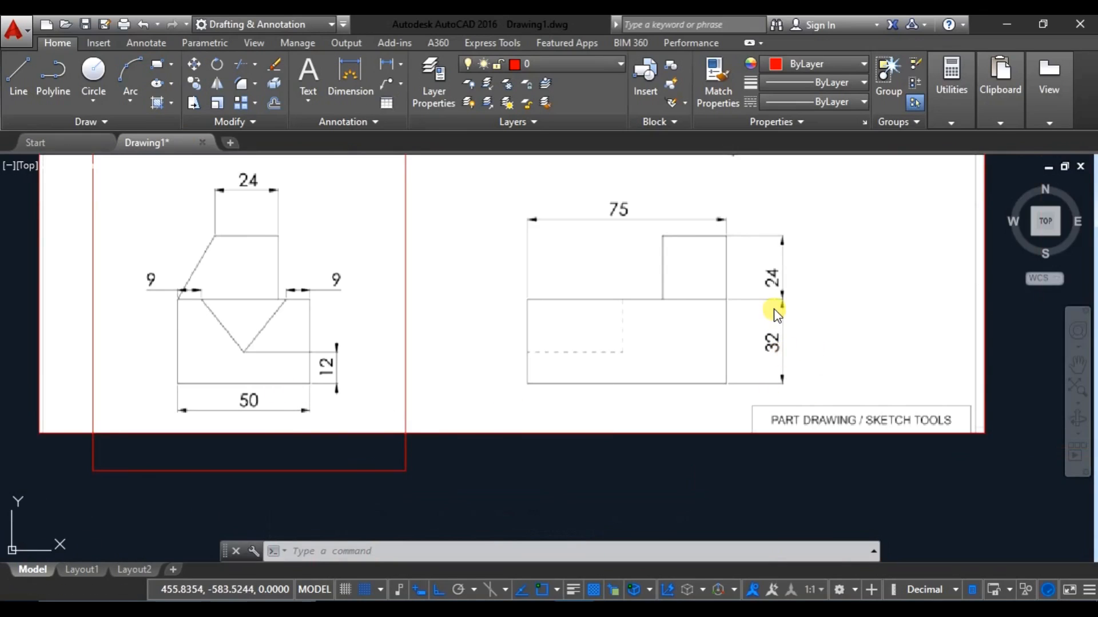
middle_click_drag(571, 338, 852, 367)
scroll(509, 380, "down", 4)
middle_click_drag(499, 390, 587, 394)
Step: Draw an open polyline beside the reference image for the base profile, with segments of 50 rightward, 32 upward and 50 back leftward
type("PL")
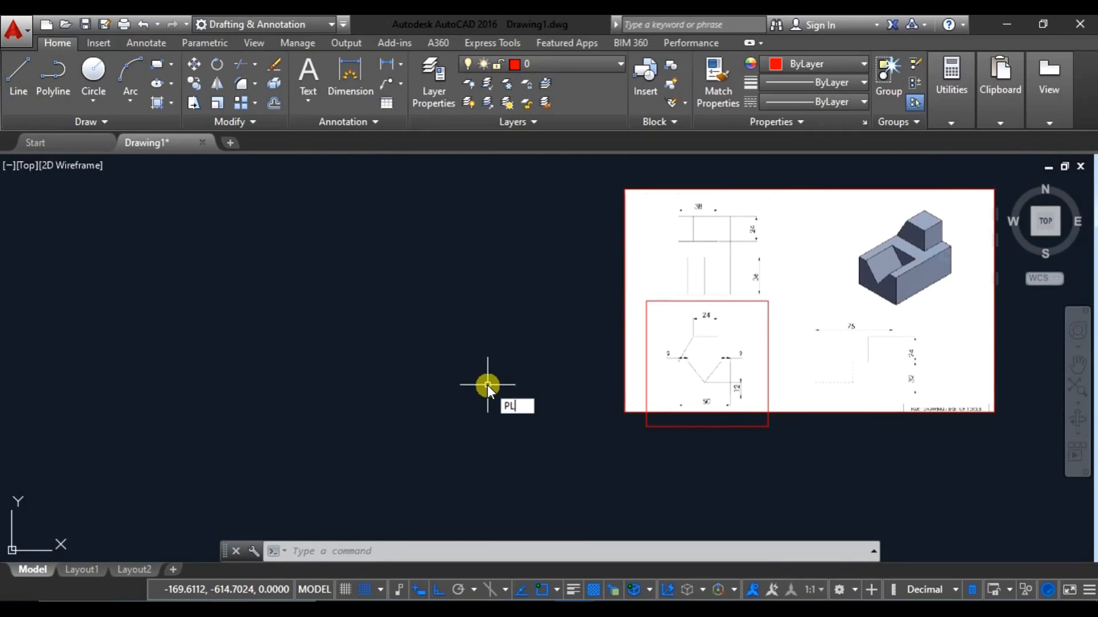
key("Return")
left_click(434, 369)
type("50")
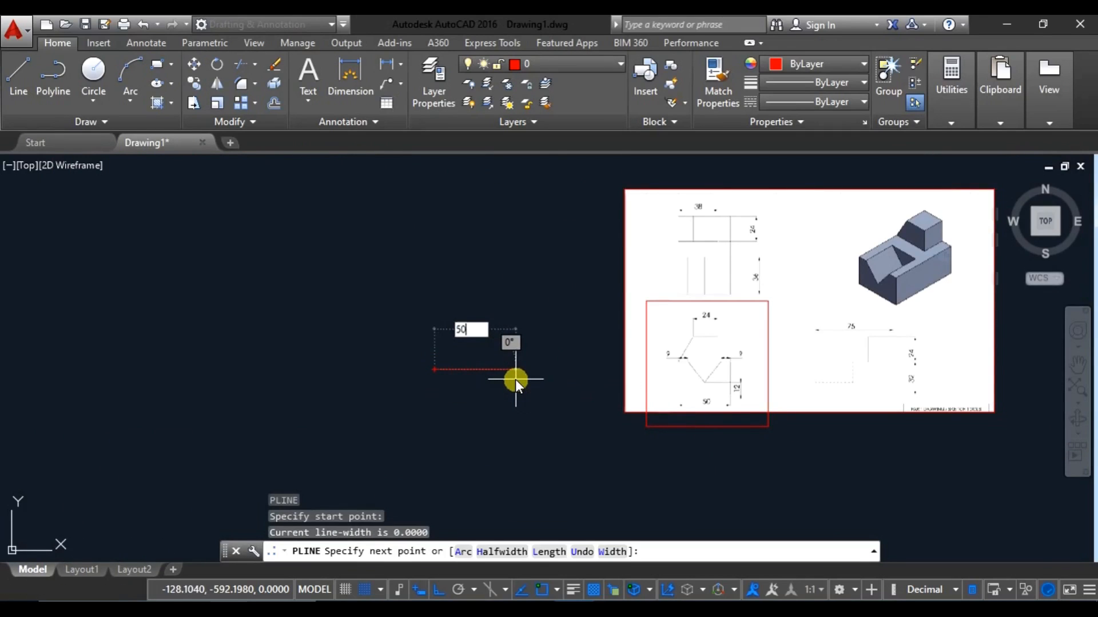
key("Return")
type("32")
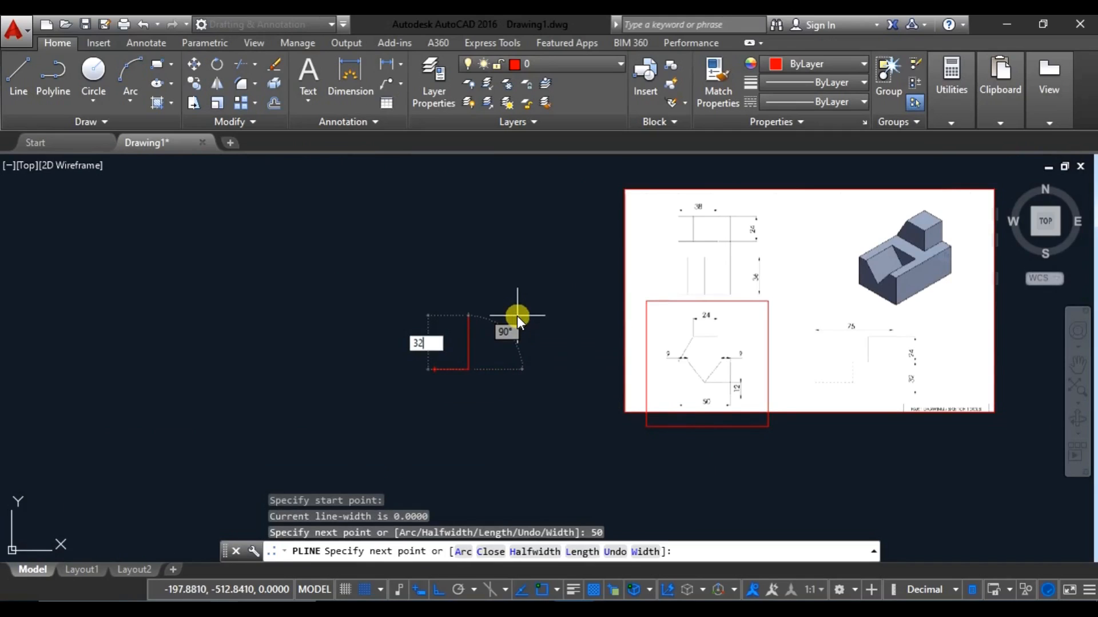
key("Return")
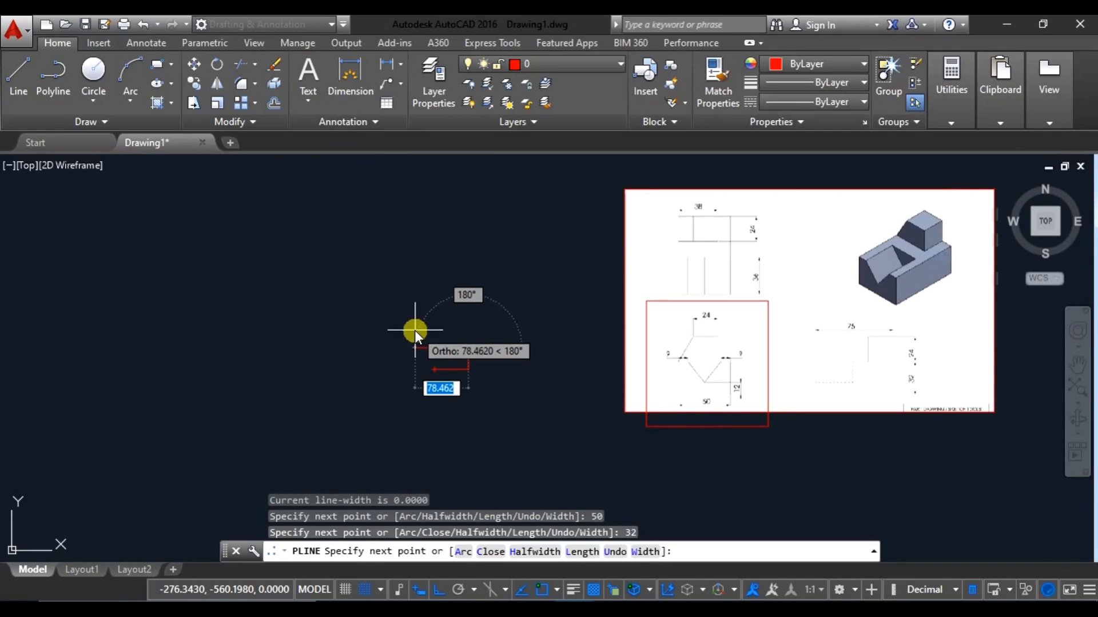
type("50")
key("Return")
type("32")
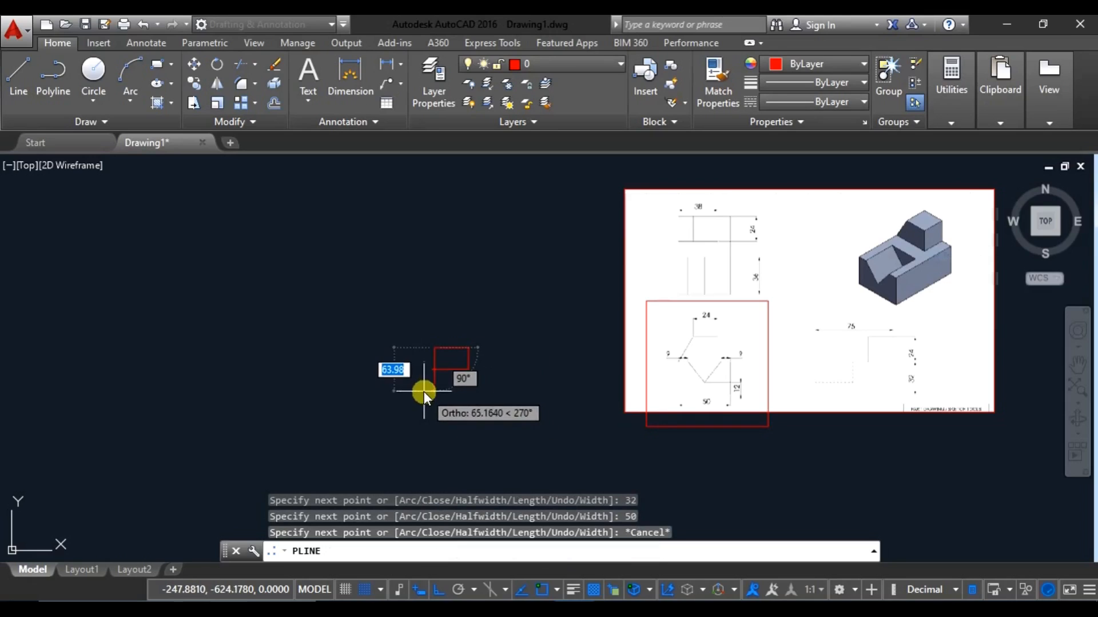
key("Escape")
key("Escape")
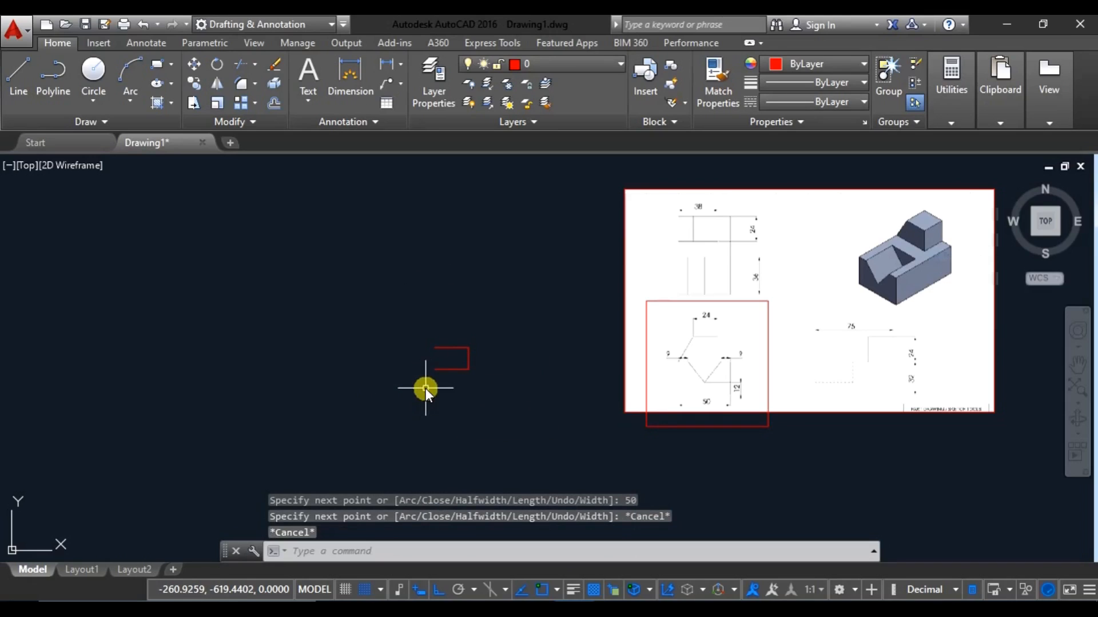
Step: Close the open side of the 50 by 32 base outline with a second polyline between its two free ends
type("pl")
key("Return")
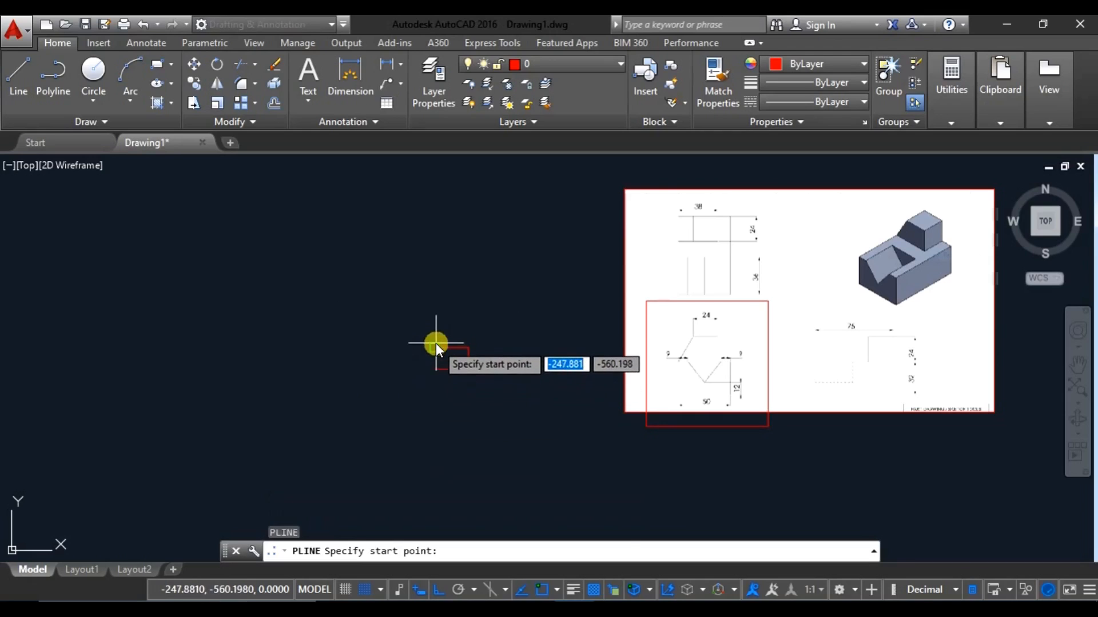
left_click(435, 343)
key("Escape")
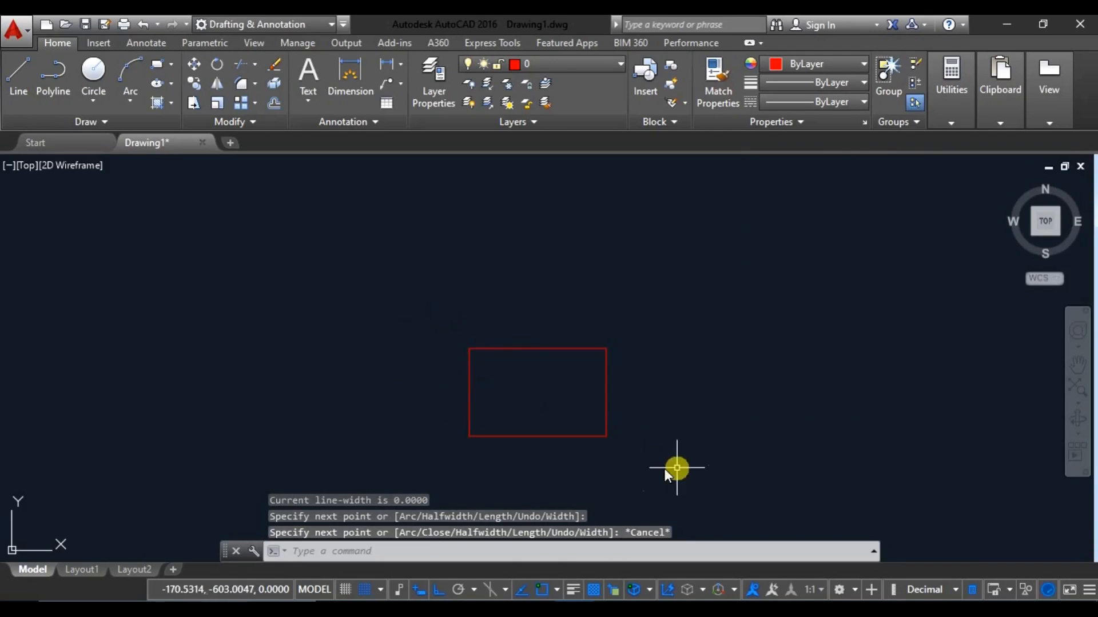
left_click(428, 307)
left_click(694, 467)
key("Escape")
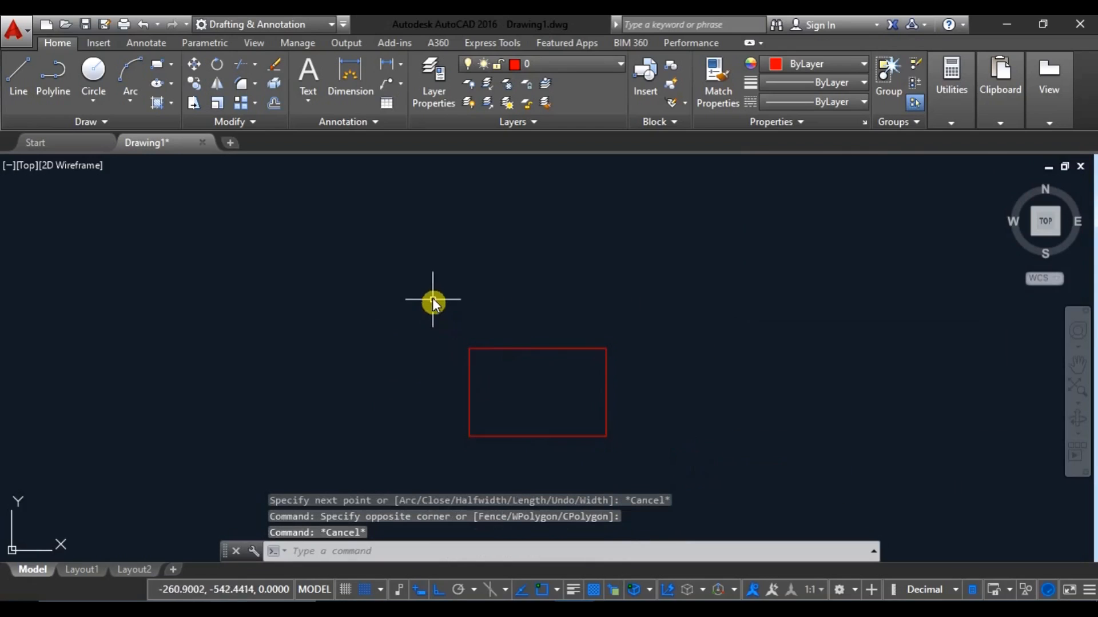
left_click(436, 304)
left_click(719, 488)
key("Escape")
scroll(348, 301, "down", 3)
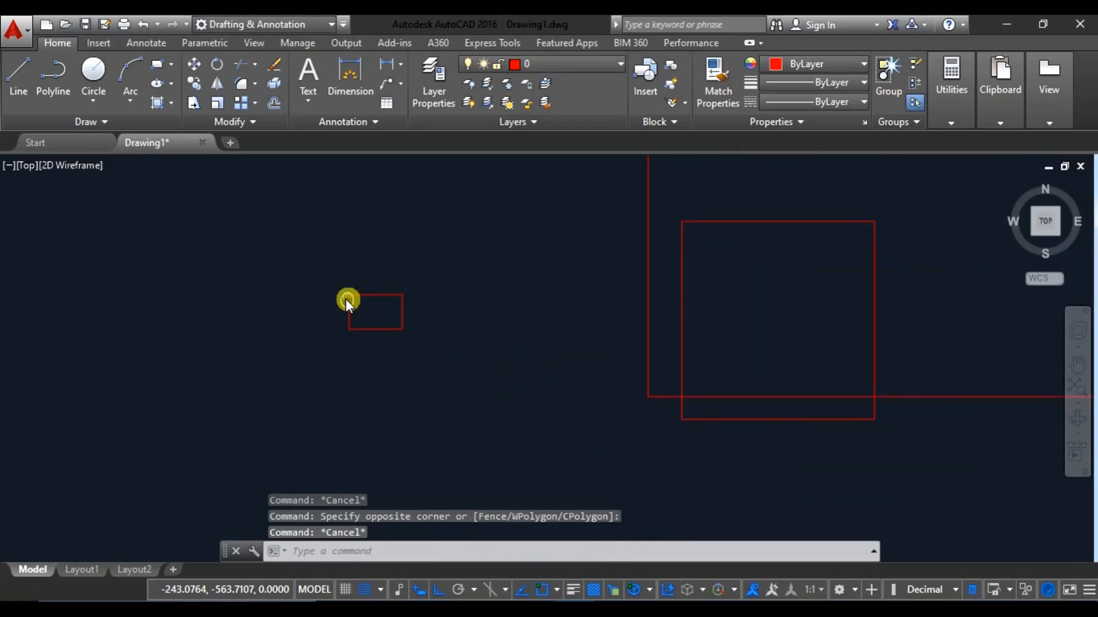
middle_click_drag(358, 301, 481, 335)
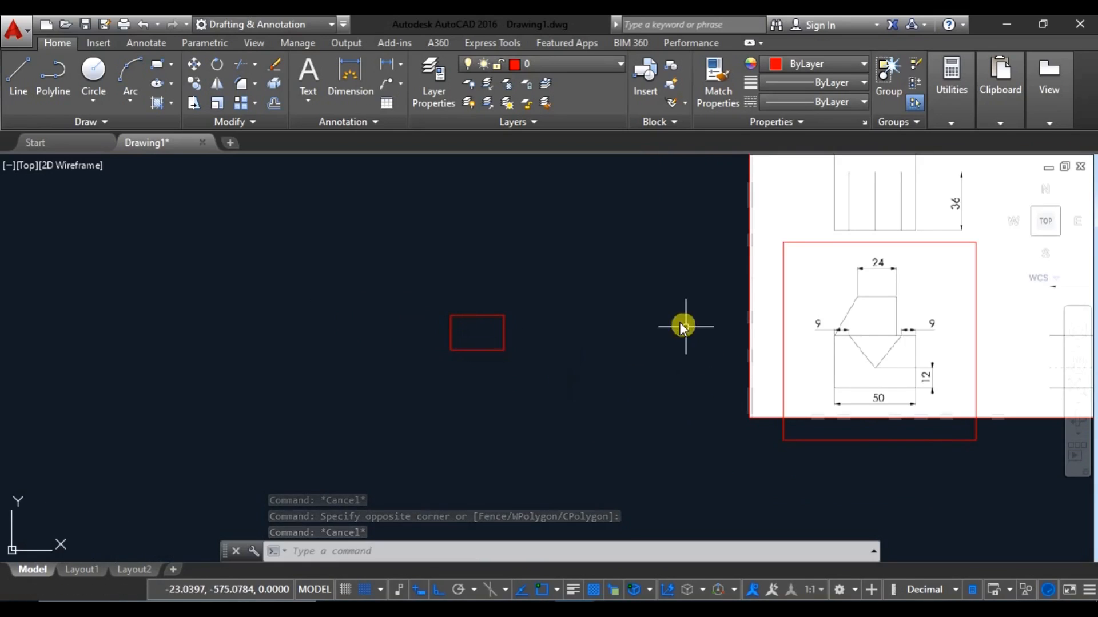
Step: Switch the workspace to 3D Modeling and set the visual style to Shades of Gray
left_click(260, 24)
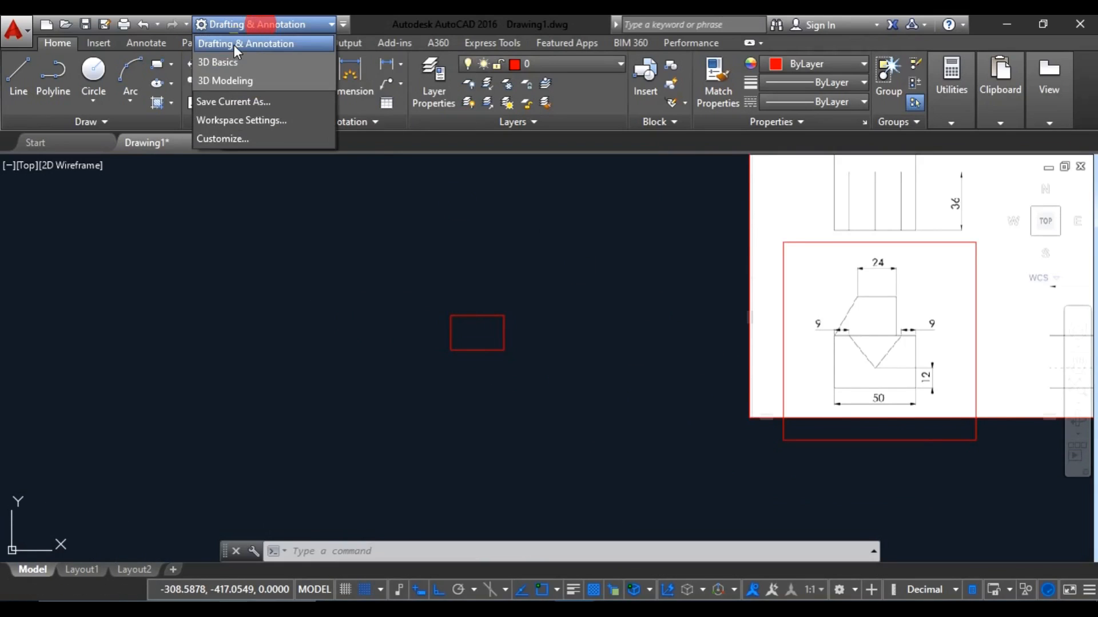
left_click(240, 76)
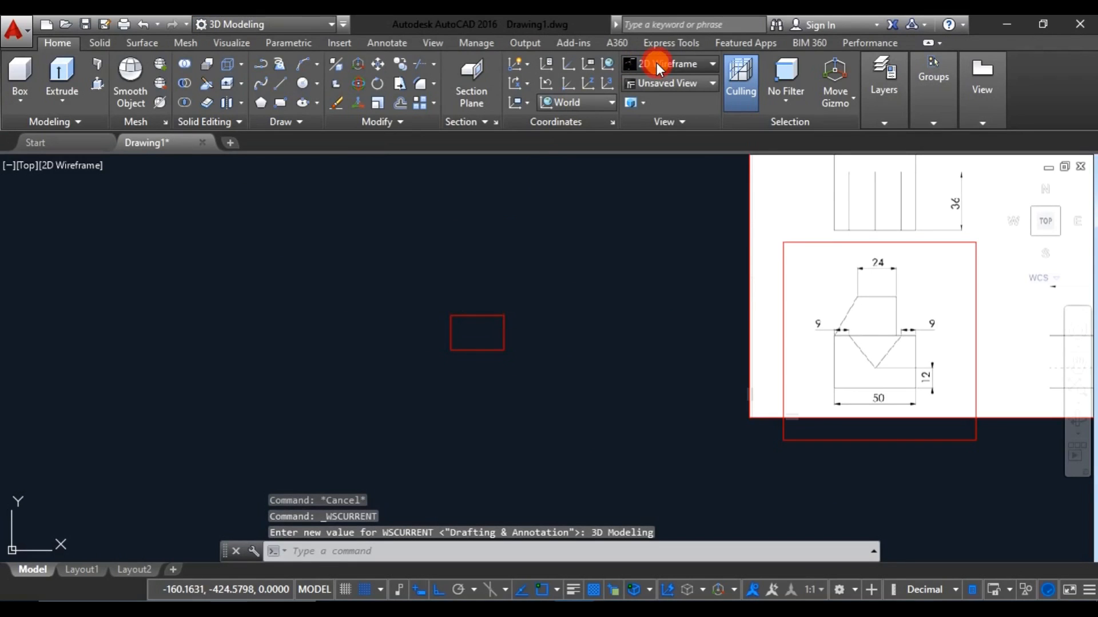
left_click(656, 63)
left_click(801, 157)
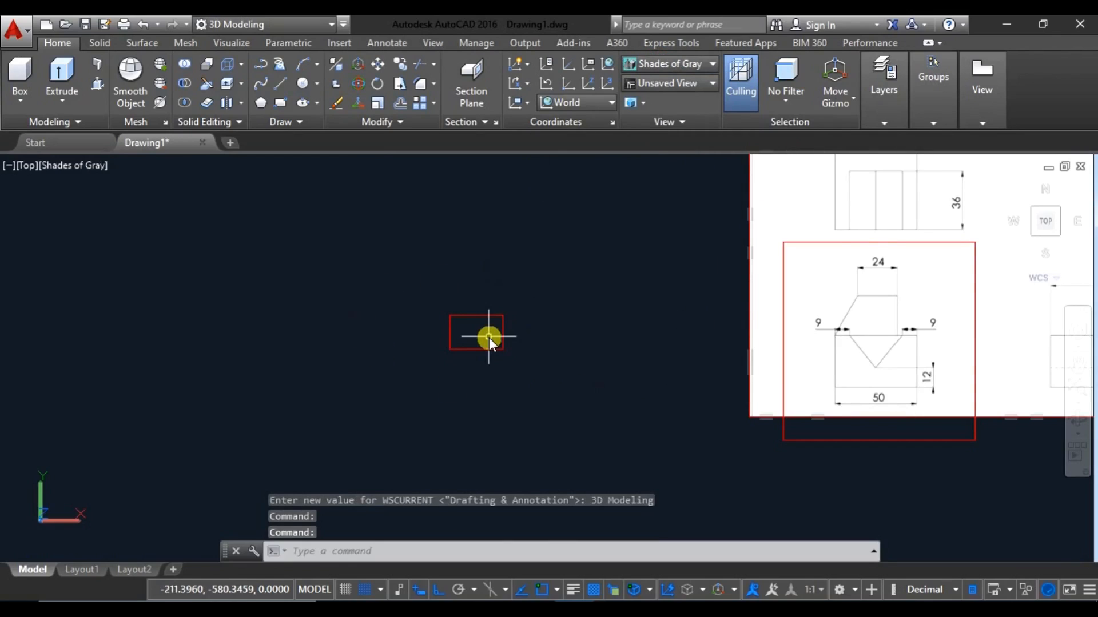
Step: Convert both polylines of the 50 by 32 base outline into a region
type("REG")
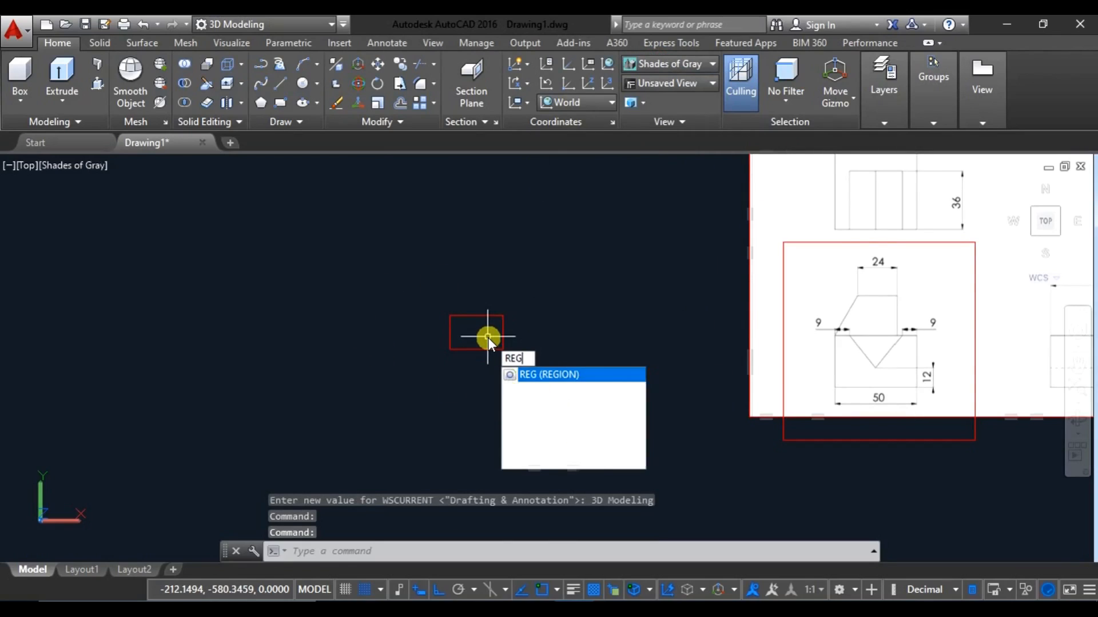
key("Return")
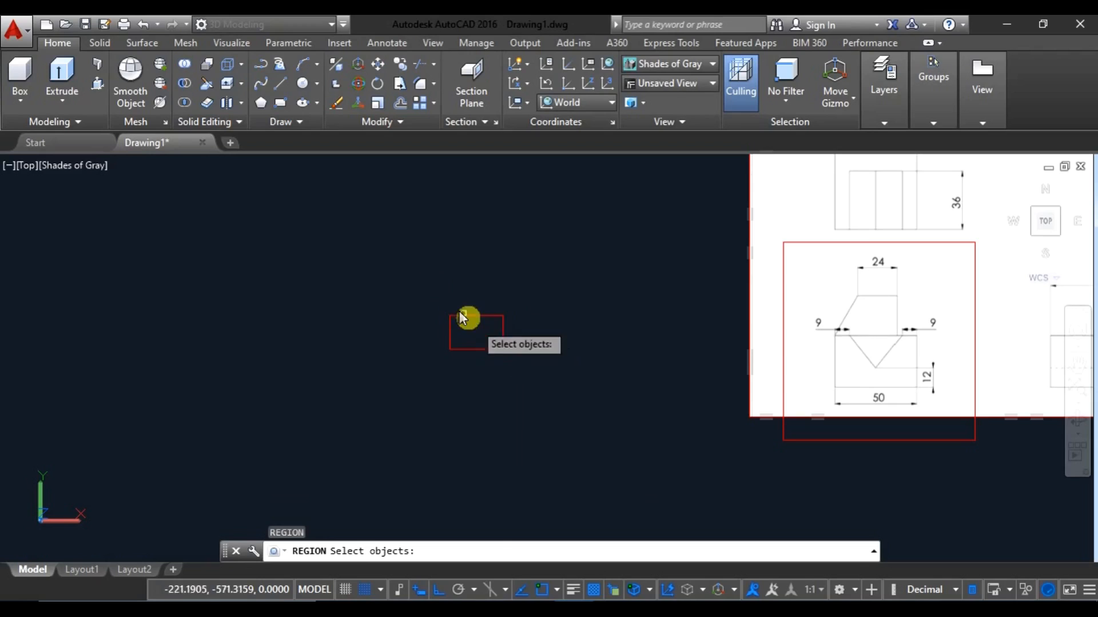
left_click(419, 278)
left_click(554, 373)
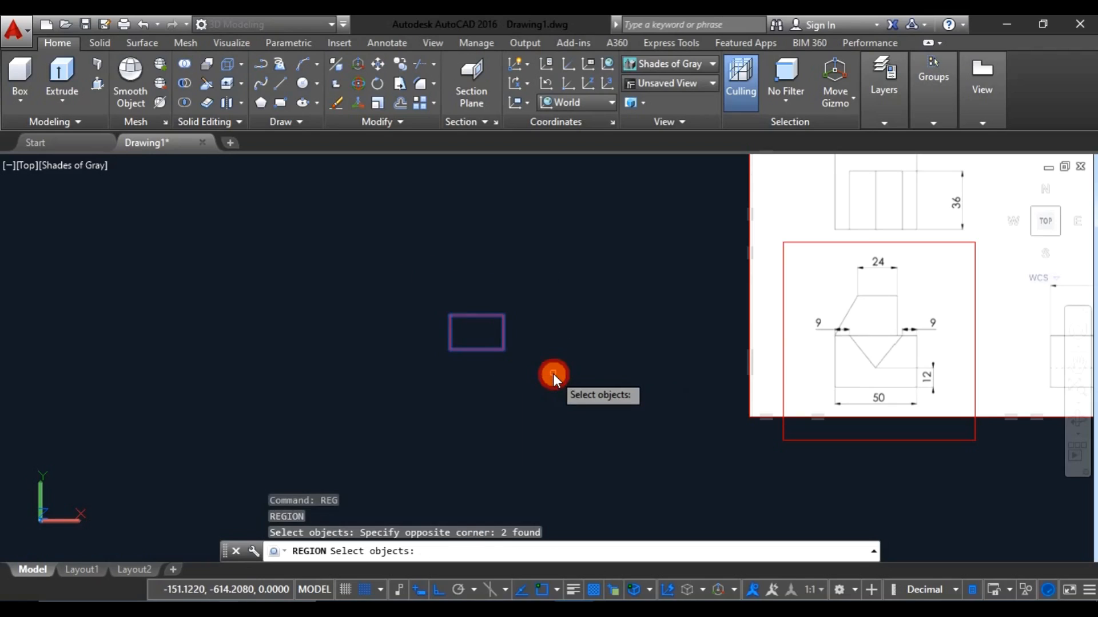
key("Return")
scroll(444, 339, "up", 5)
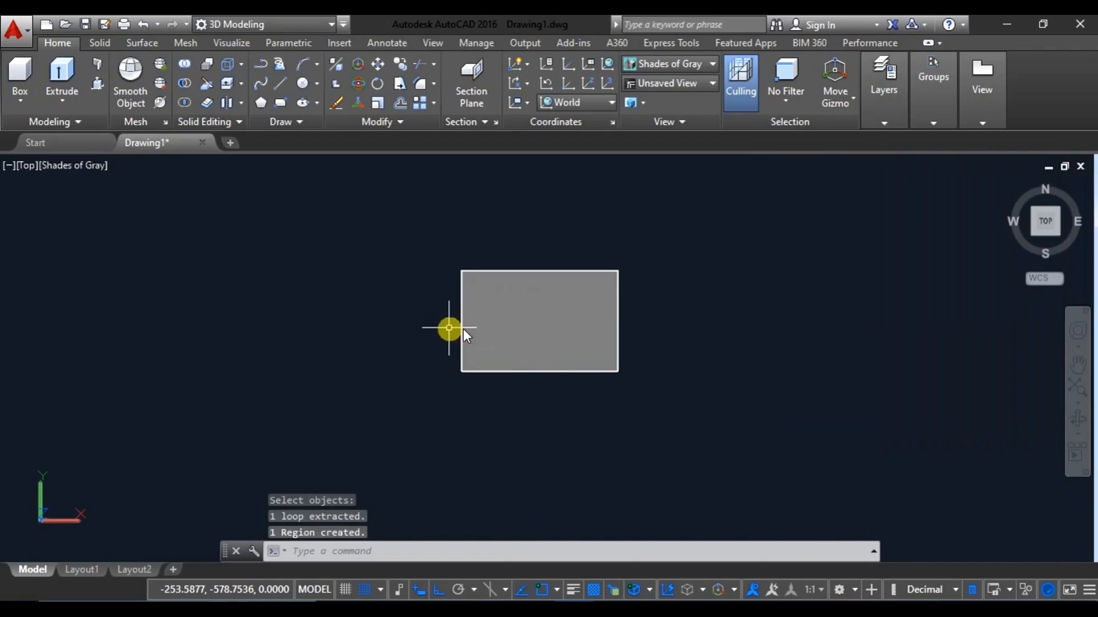
Step: Set the visual style back to 2D Wireframe
scroll(500, 303, "down", 6)
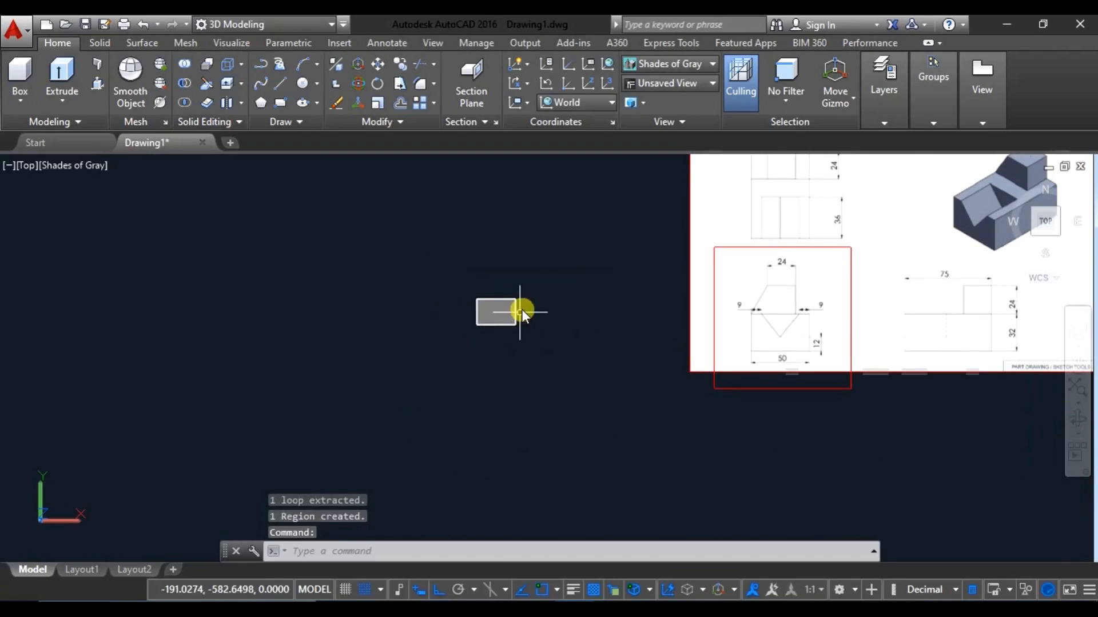
middle_click_drag(519, 306, 490, 335)
scroll(466, 343, "up", 2)
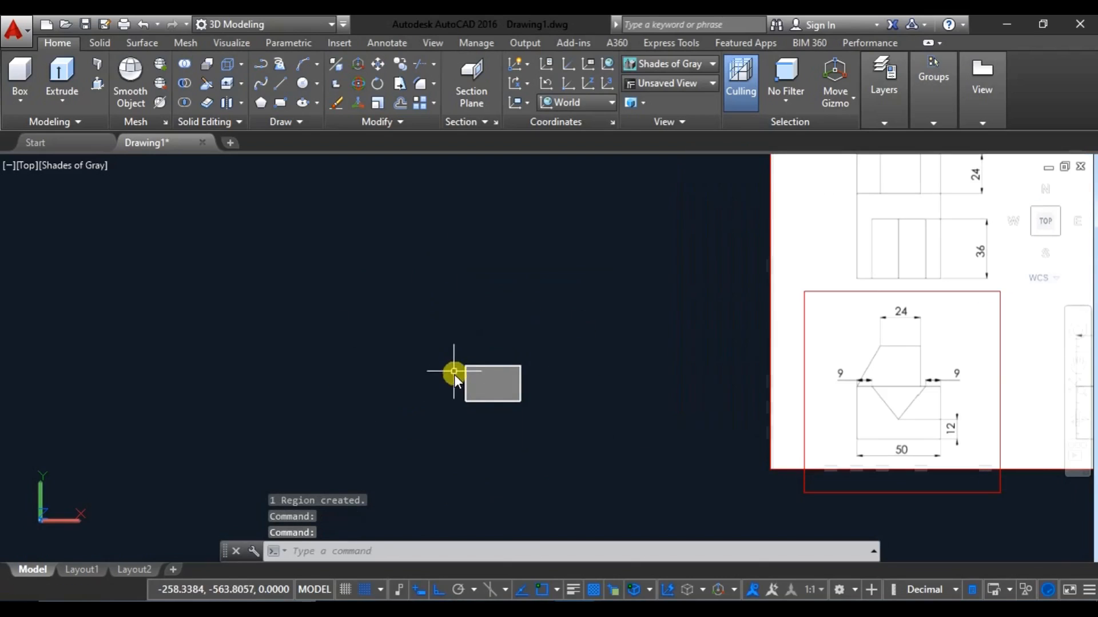
left_click(658, 68)
left_click(639, 108)
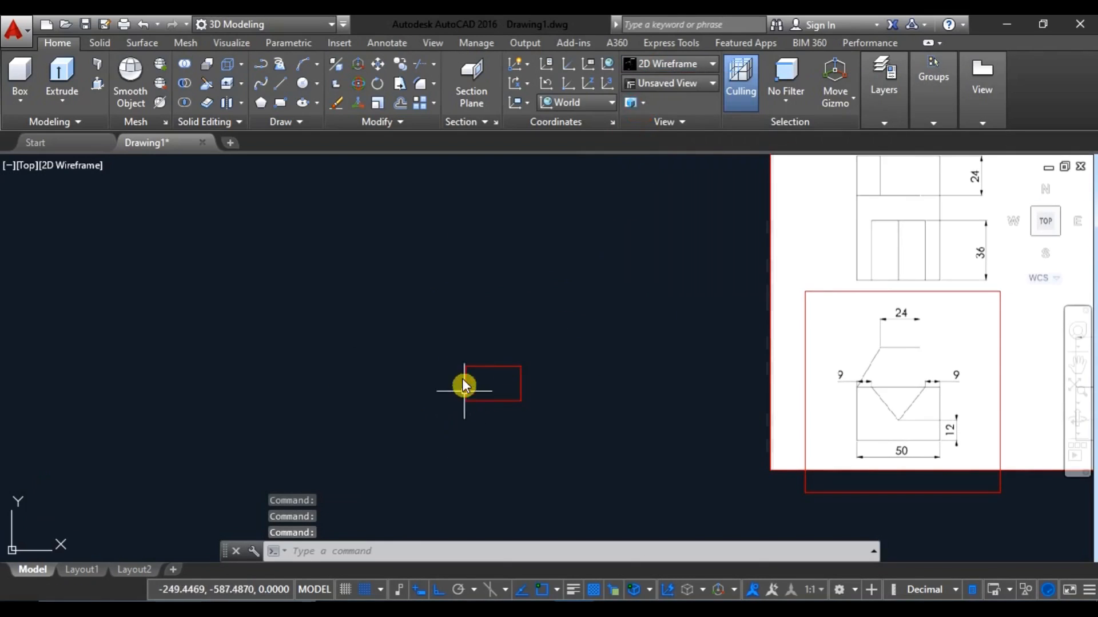
Step: Examine the V-notch's edge offsets and its height above the base in the reference front view
middle_click_drag(553, 382, 414, 378)
scroll(794, 380, "up", 2)
middle_click_drag(794, 379, 655, 330)
scroll(648, 318, "up", 4)
scroll(634, 320, "down", 2)
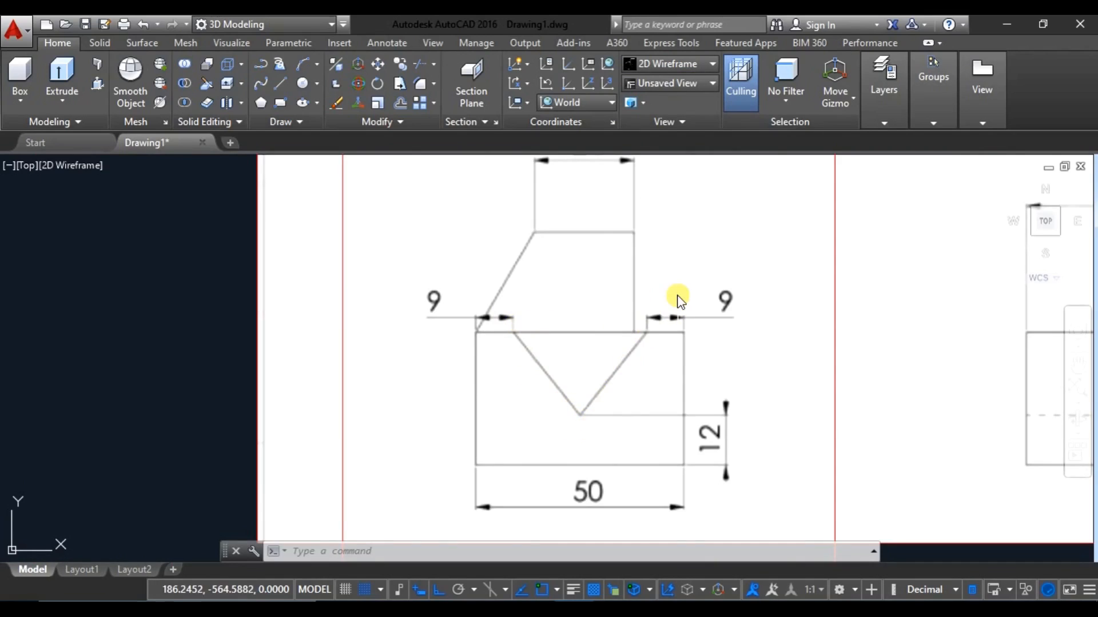
scroll(539, 348, "down", 2)
scroll(630, 413, "down", 2)
scroll(642, 367, "up", 5)
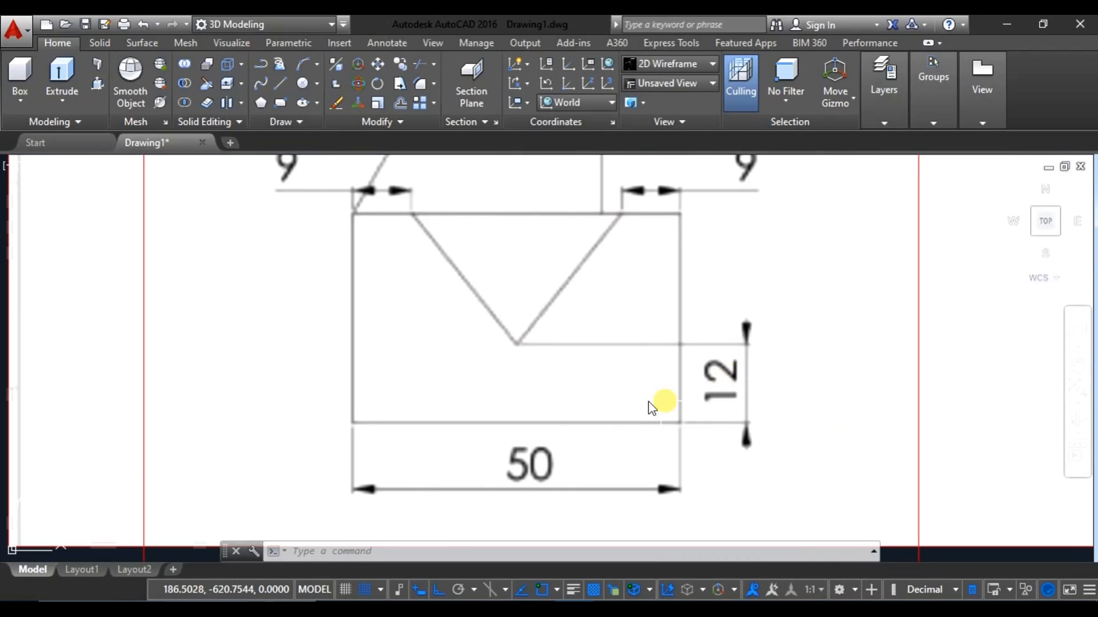
middle_click_drag(515, 337, 552, 410)
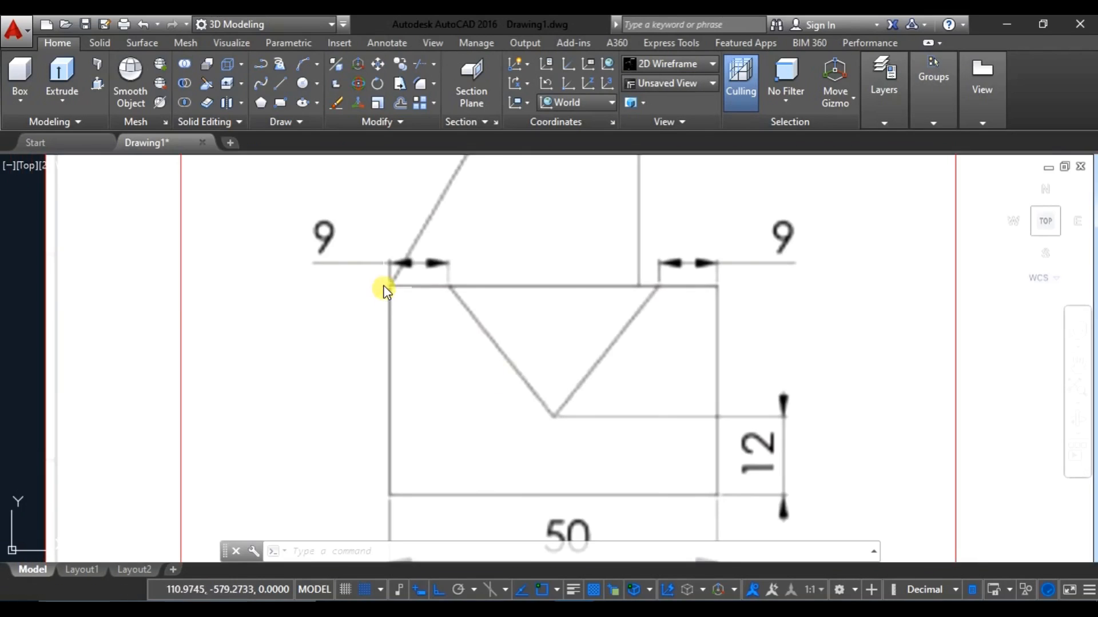
scroll(516, 338, "down", 5)
mouse_move(280, 364)
middle_mouse_down()
mouse_move(505, 373)
mouse_move(509, 417)
middle_mouse_up()
Step: Draw a 12-unit vertical polyline upward from the midpoint of the base rectangle's bottom edge
type("pl")
key("Return")
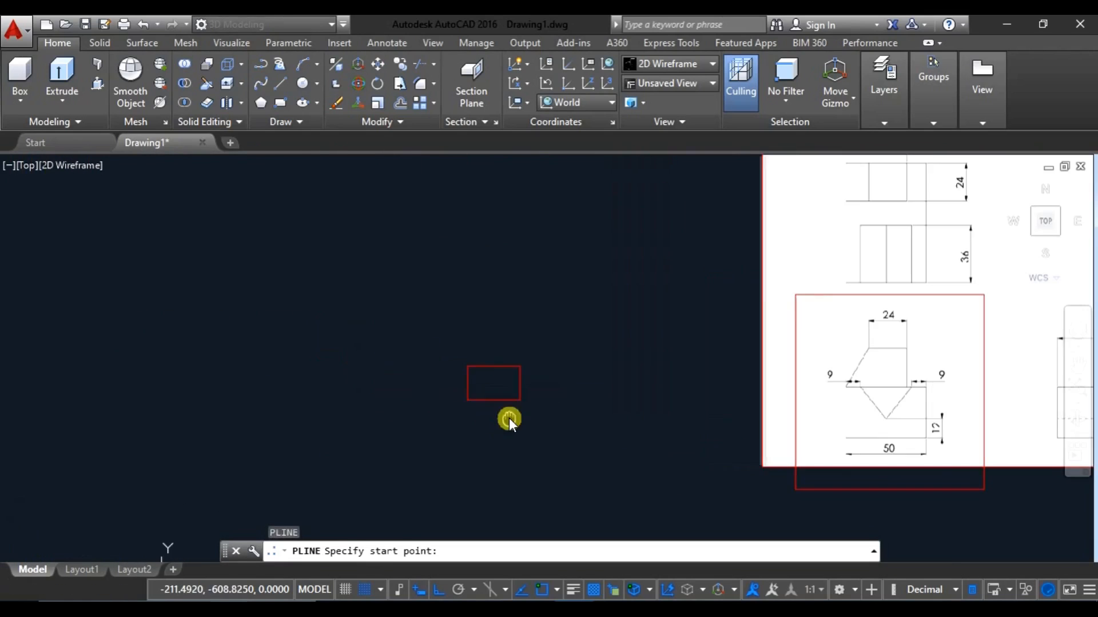
scroll(513, 416, "up", 2)
left_click(506, 406)
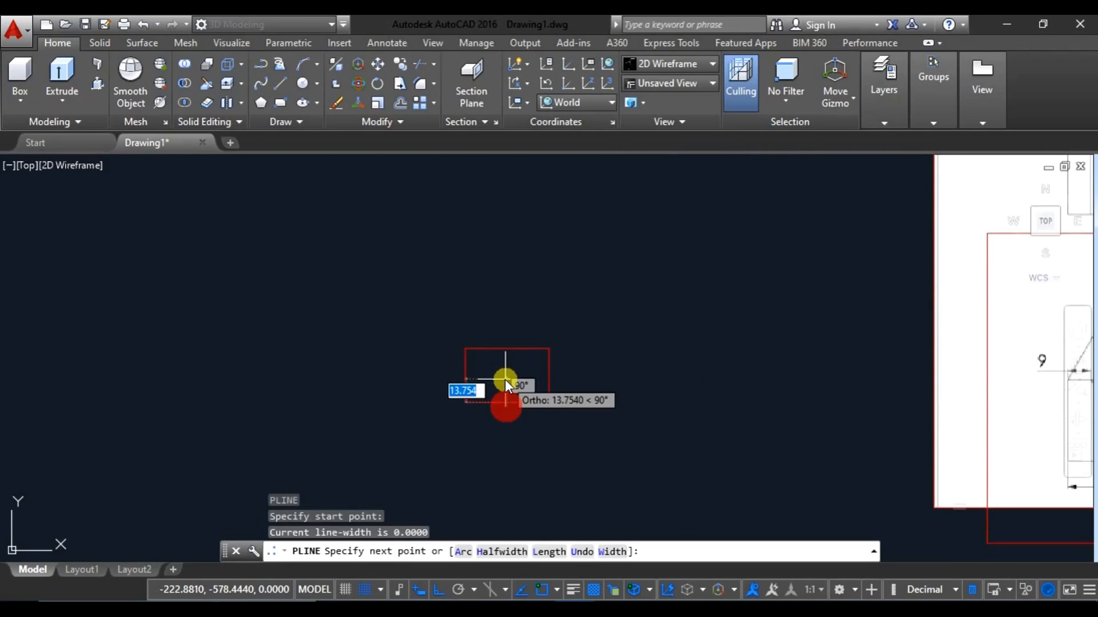
type("12")
key("Return")
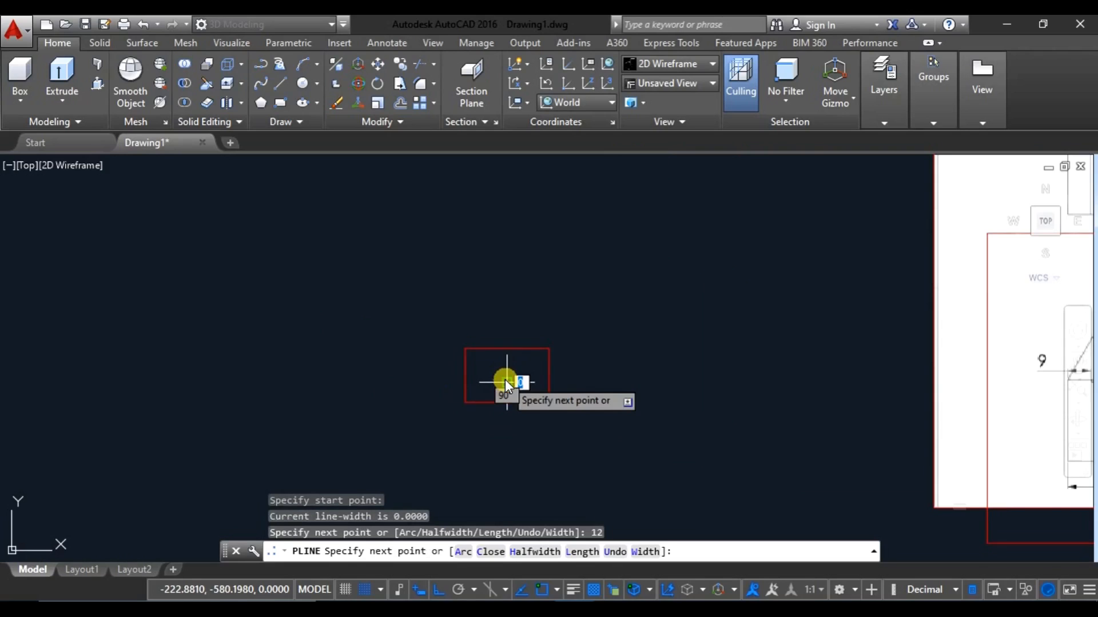
scroll(505, 379, "up", 3)
key("Escape")
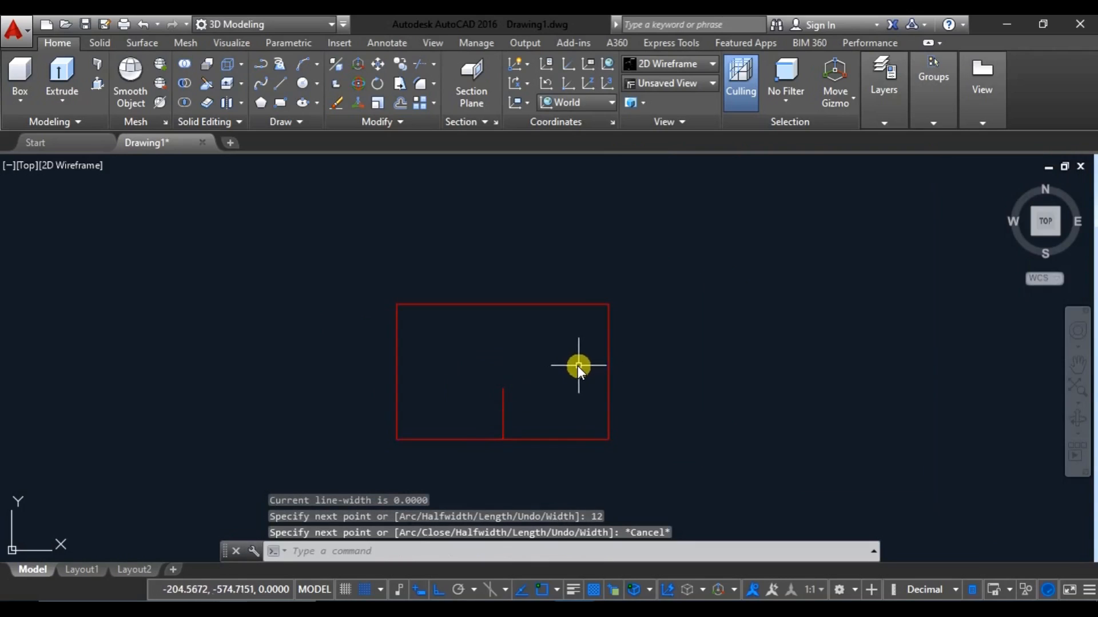
type("P")
key("Escape")
key("Escape")
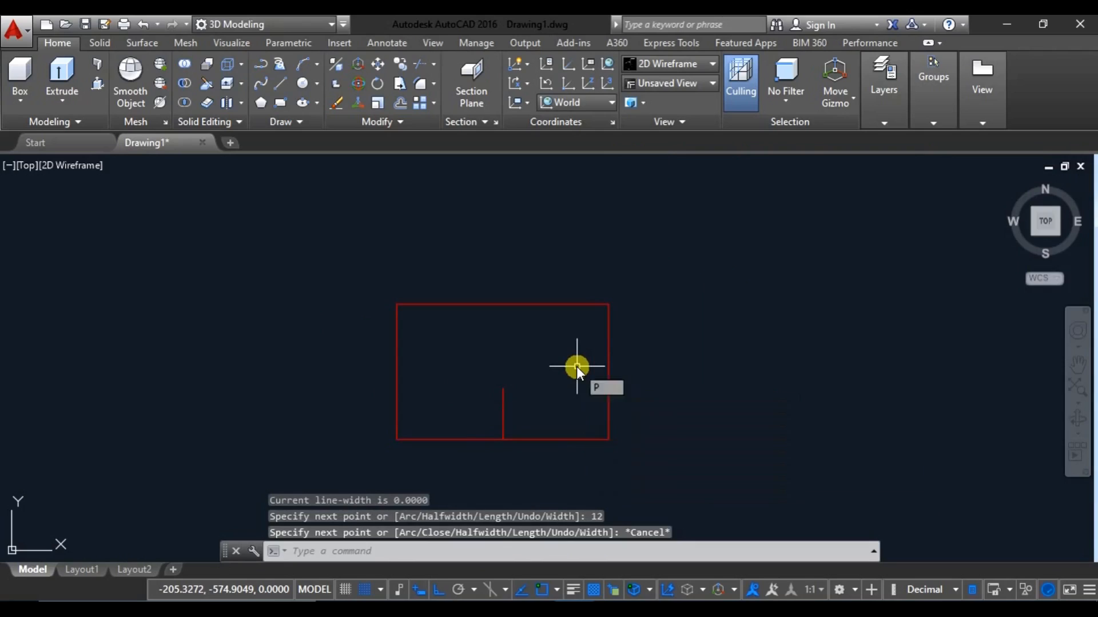
Step: Draw a line from the rectangle's top-left corner 9 units along the top edge, continuing diagonally to the vertical line's upper end
type("L")
key("Return")
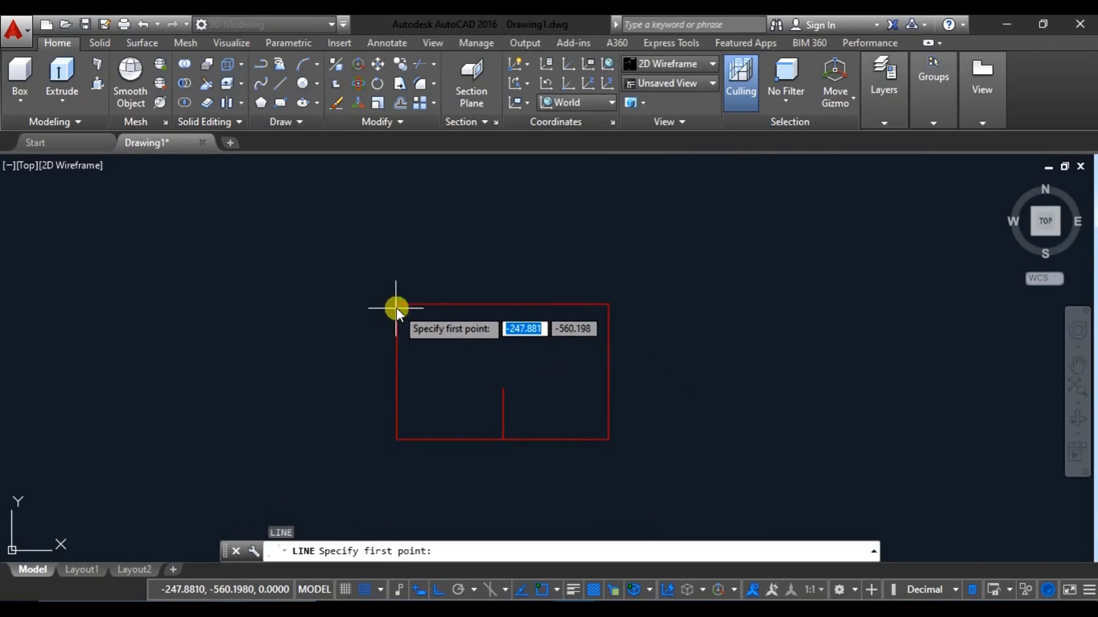
left_click(396, 307)
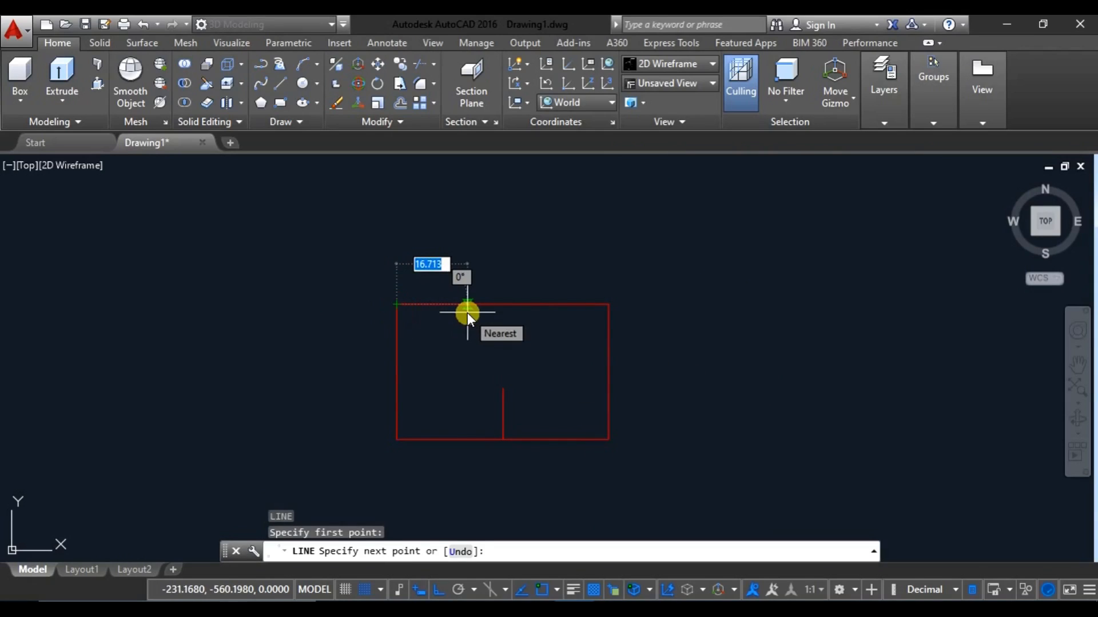
type("9")
key("Return")
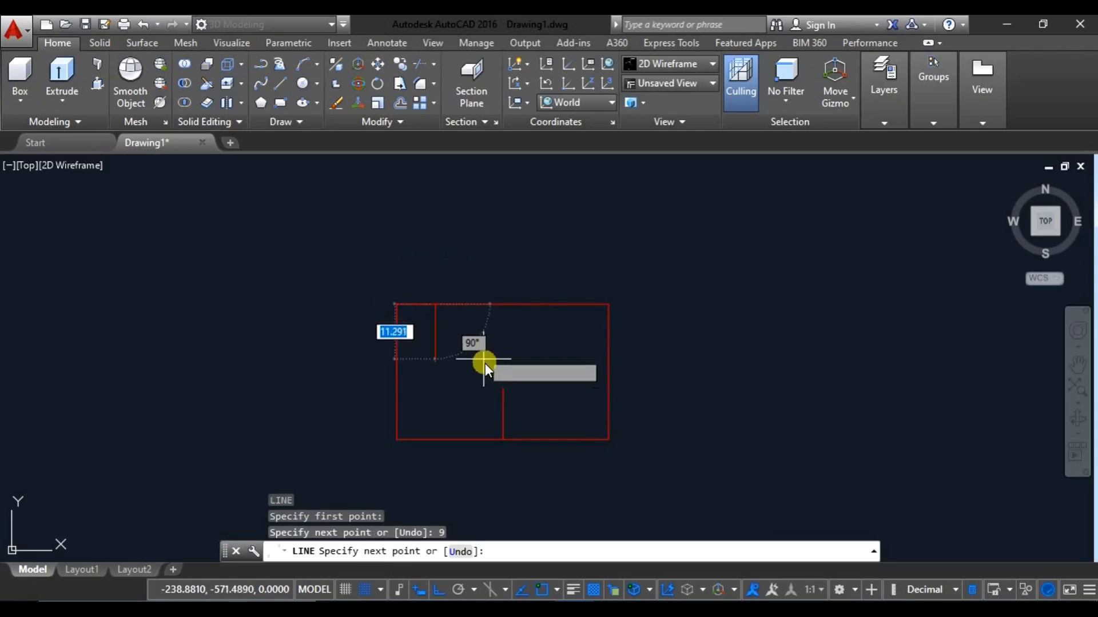
left_click(502, 390)
key("Escape")
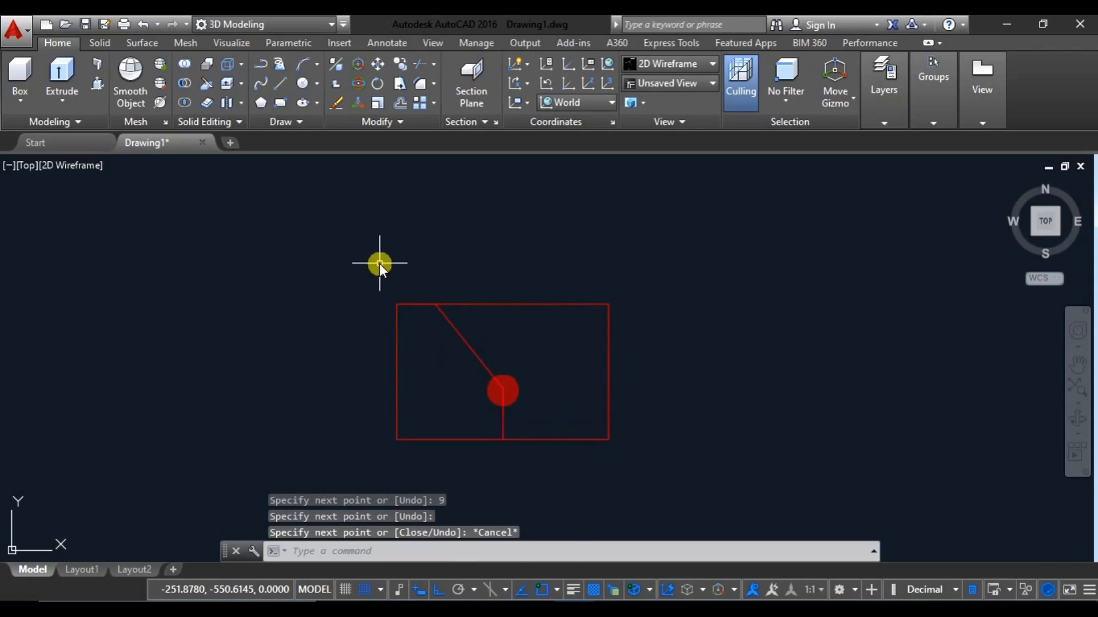
Step: Erase the 9-unit line segment lying on the rectangle's top edge
left_click(379, 263)
left_click(444, 320)
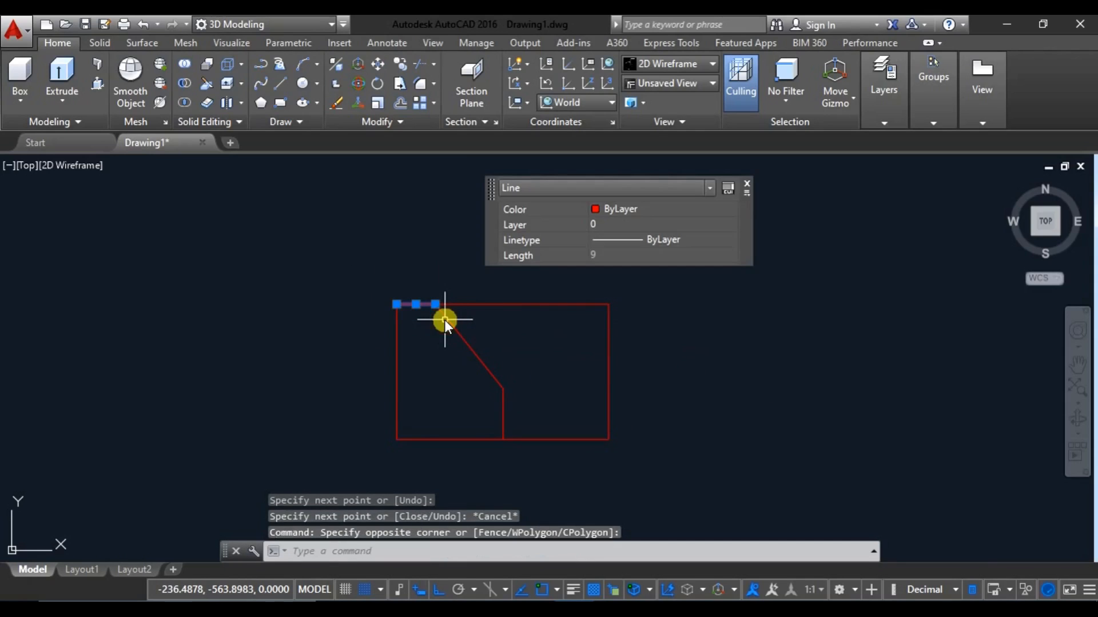
key("Delete")
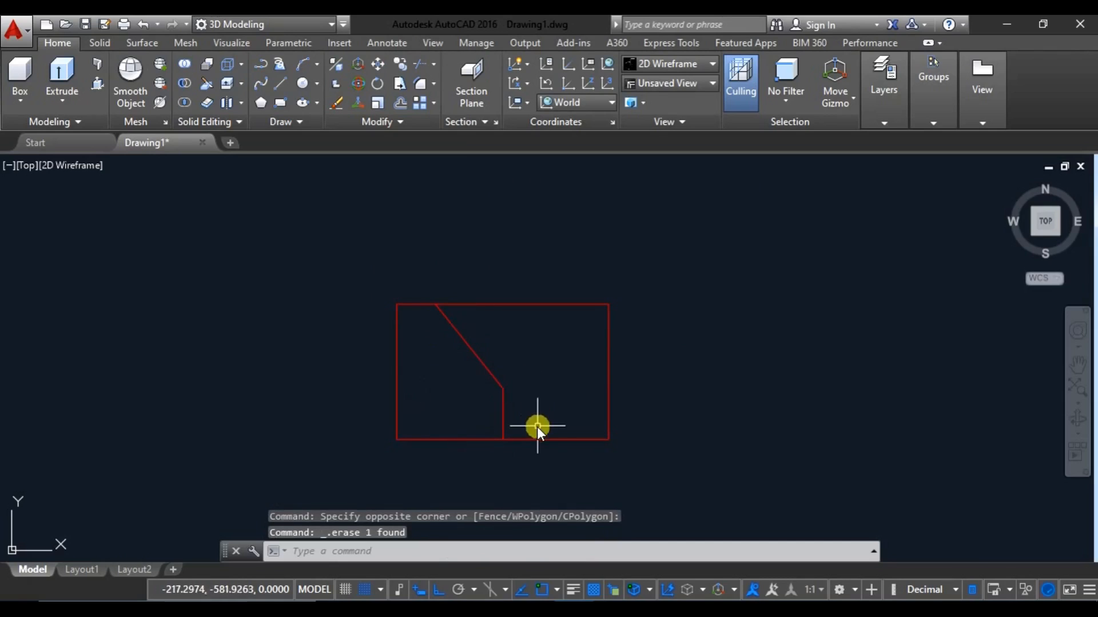
Step: Mirror the sloped notch line and the vertical line about the vertical axis through the notch point, keeping the originals
type("MI")
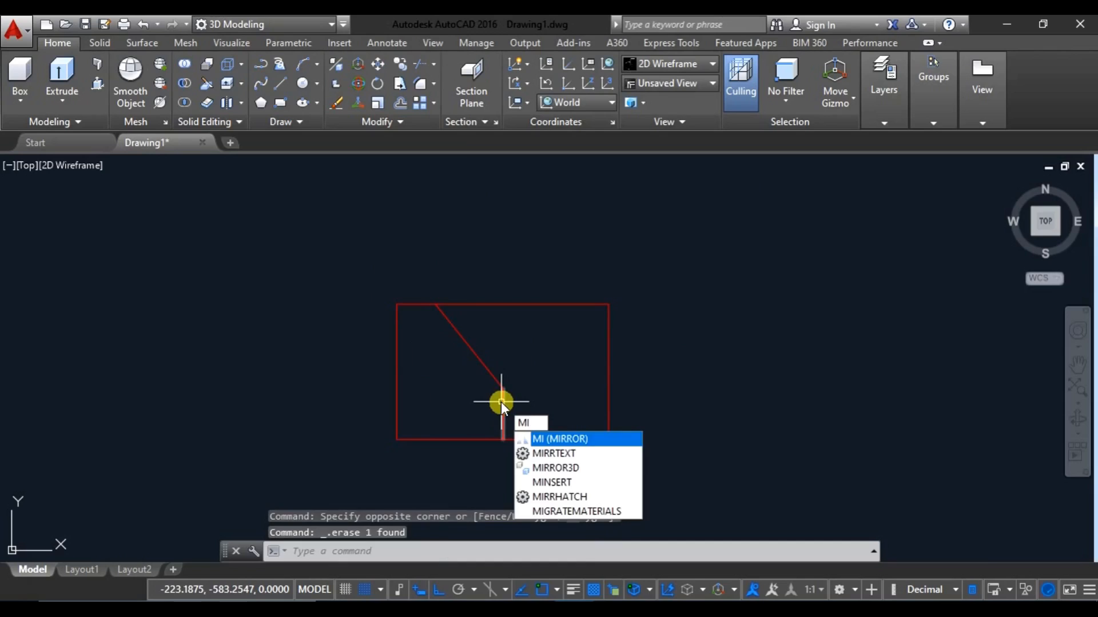
key("Return")
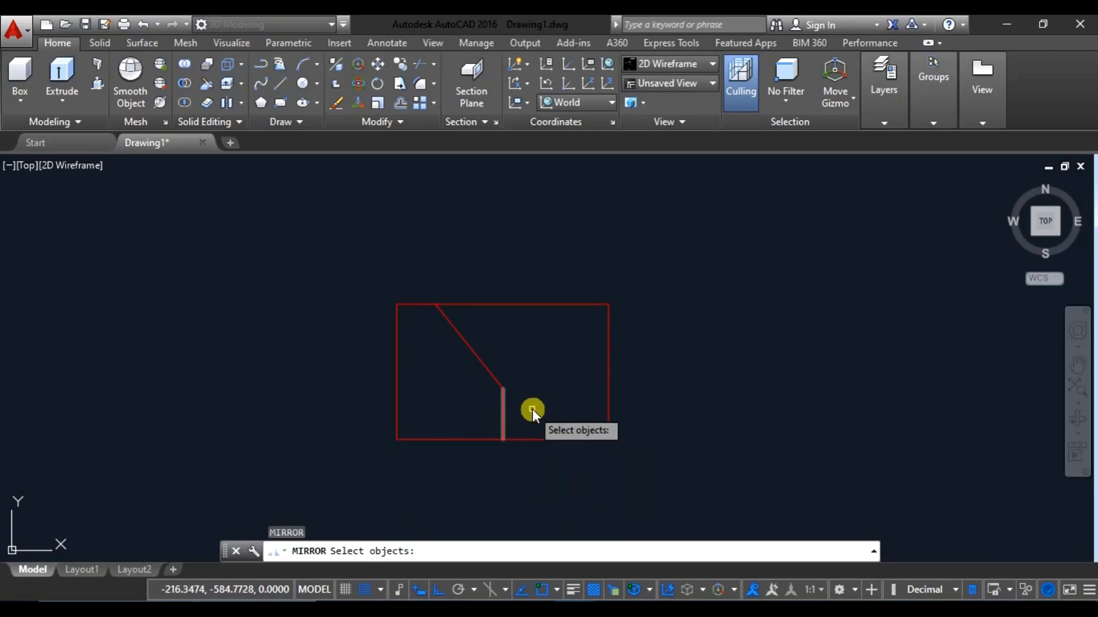
left_click(534, 412)
left_click(467, 369)
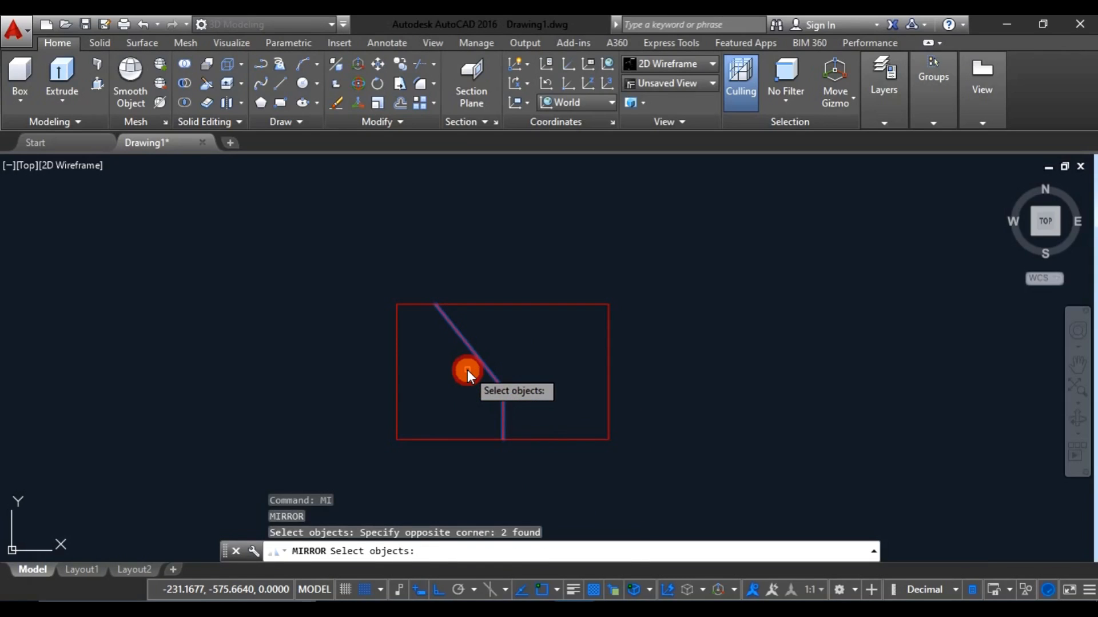
key("Return")
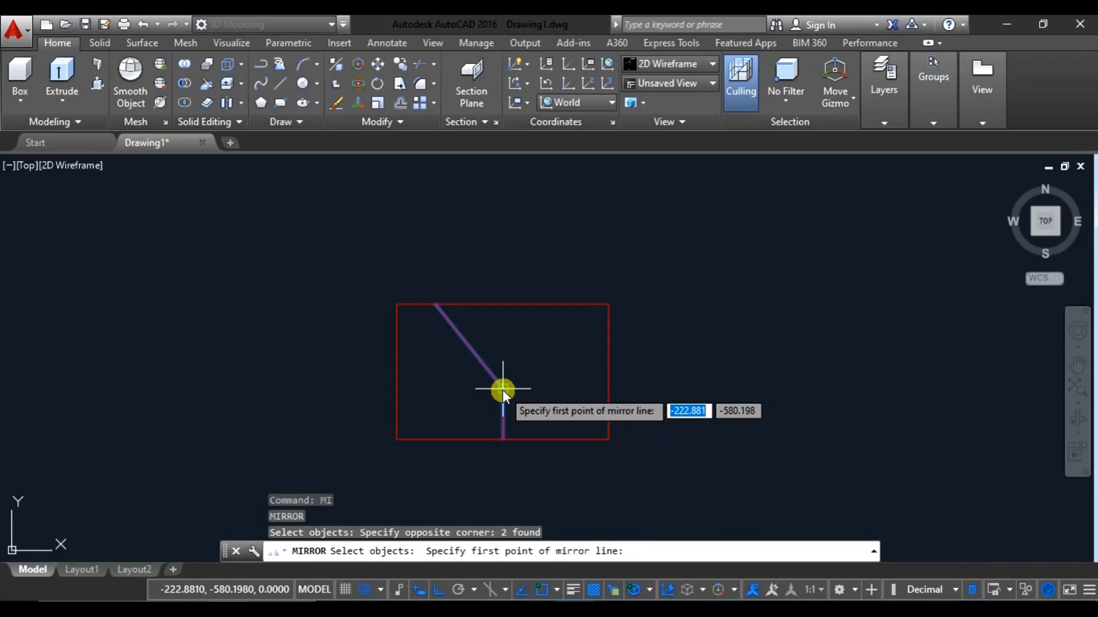
left_click(503, 390)
middle_click_drag(502, 389, 498, 250)
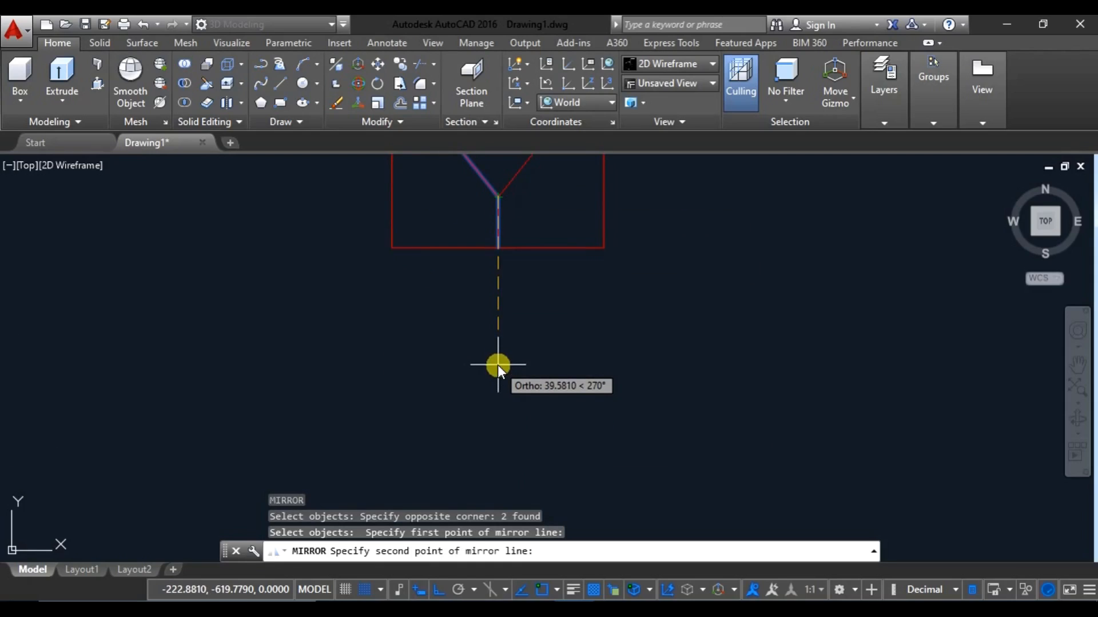
middle_click_drag(497, 364, 502, 454)
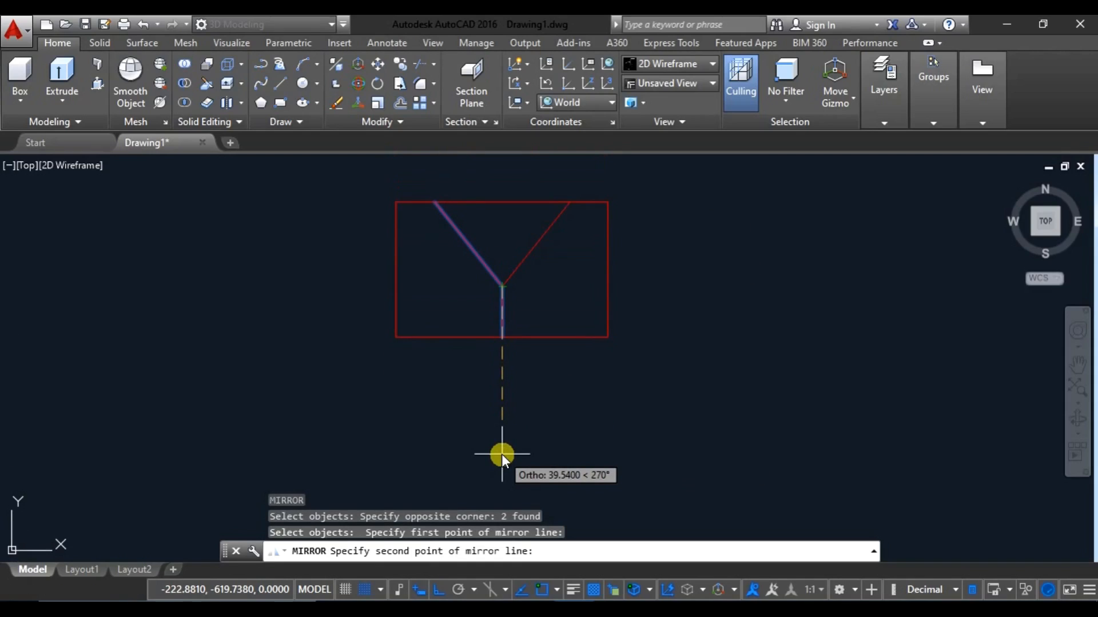
left_click(502, 454)
key("Return")
Step: Erase the vertical construction lines below the V-notch point
middle_click_drag(494, 308, 522, 392)
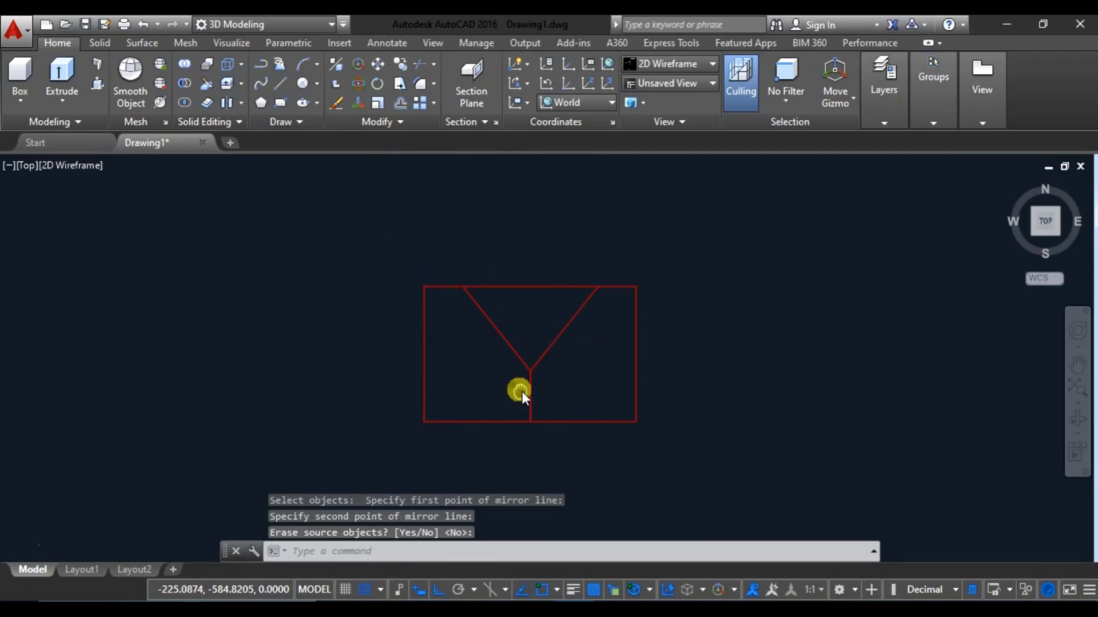
left_click(546, 388)
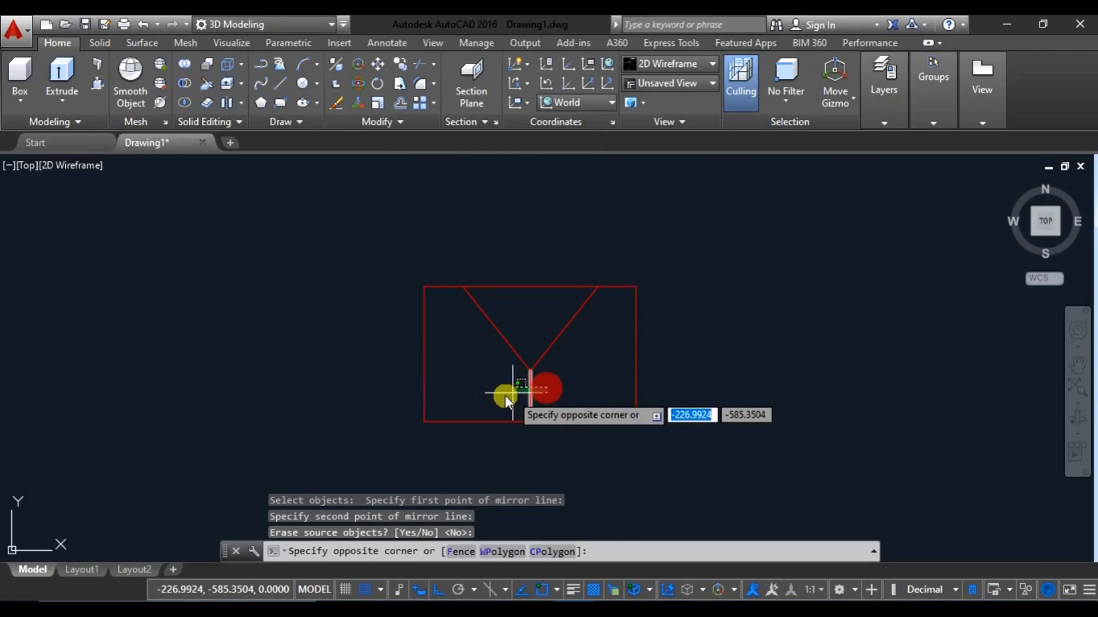
left_click(501, 396)
key("Delete")
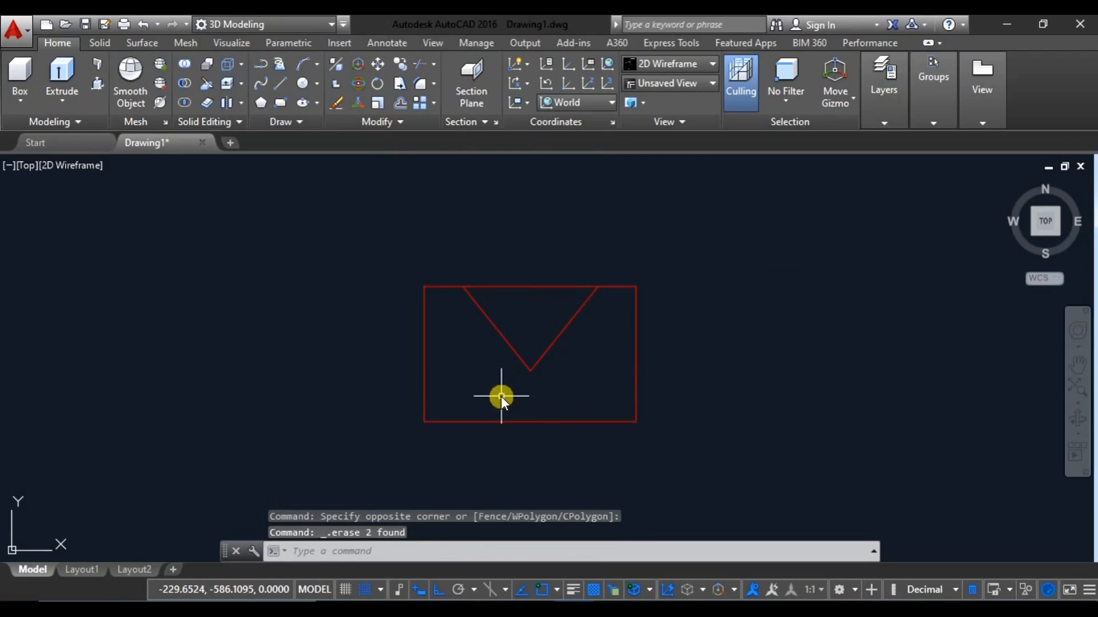
Step: Close the top of the V-notch with a polyline between the upper ends of its two sloped lines
type("pl")
key("Return")
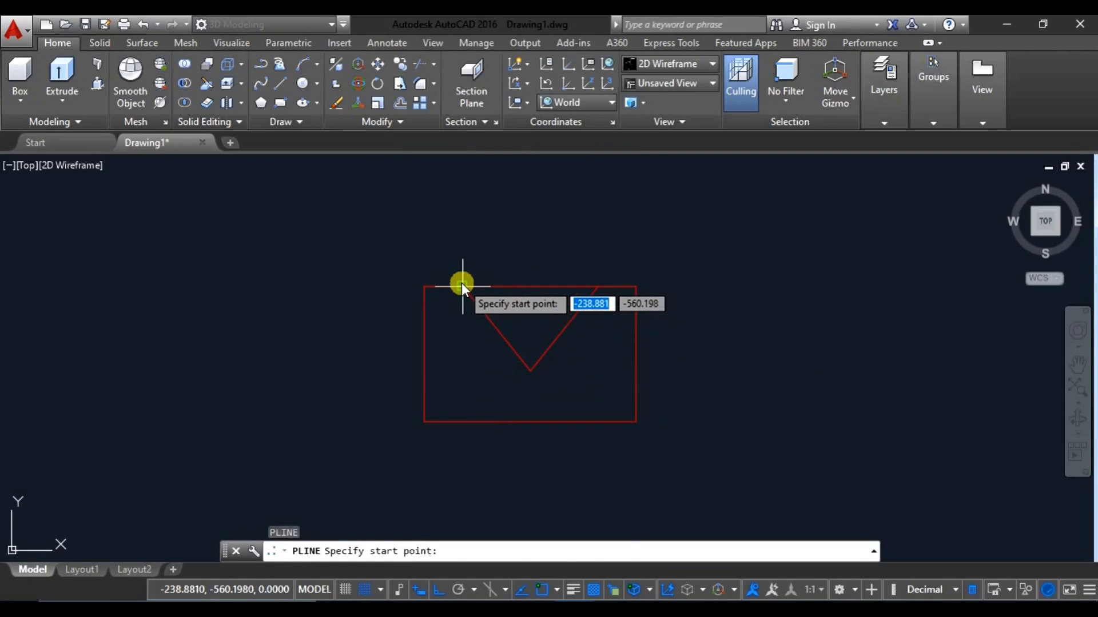
left_click(461, 285)
left_click(598, 286)
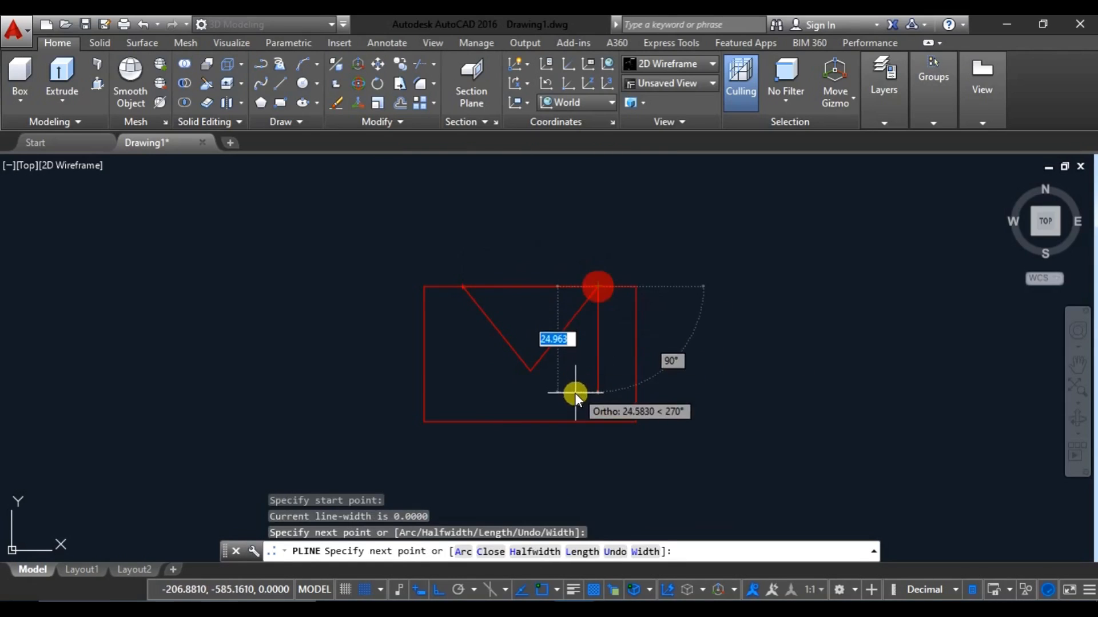
key("Escape")
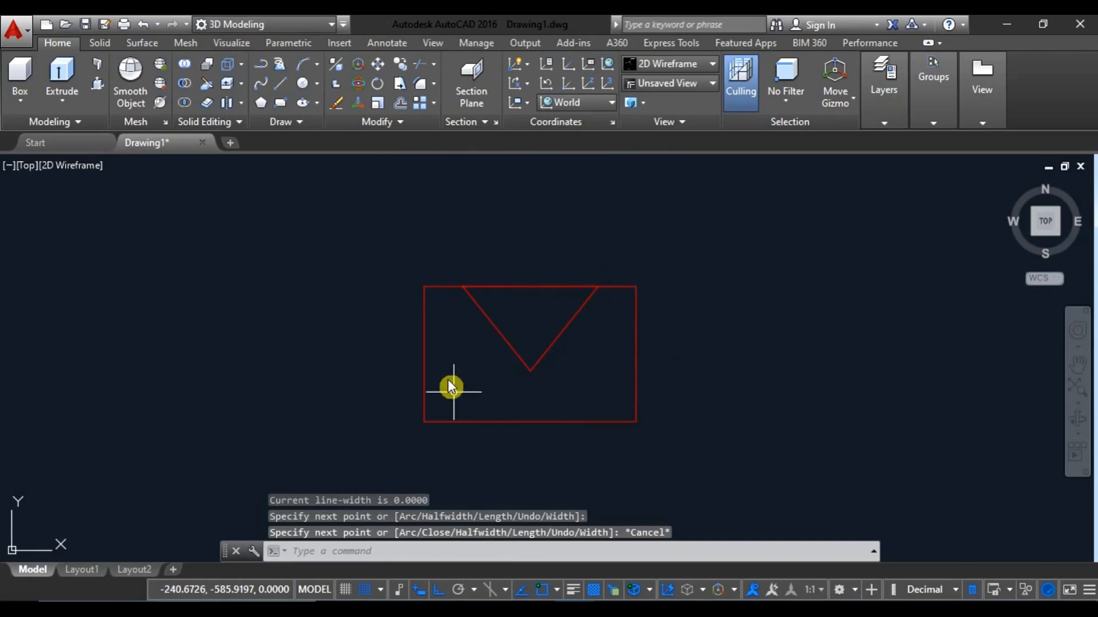
Step: Convert the three edges of the V-notch triangle into a region
left_click(449, 263)
left_click(613, 389)
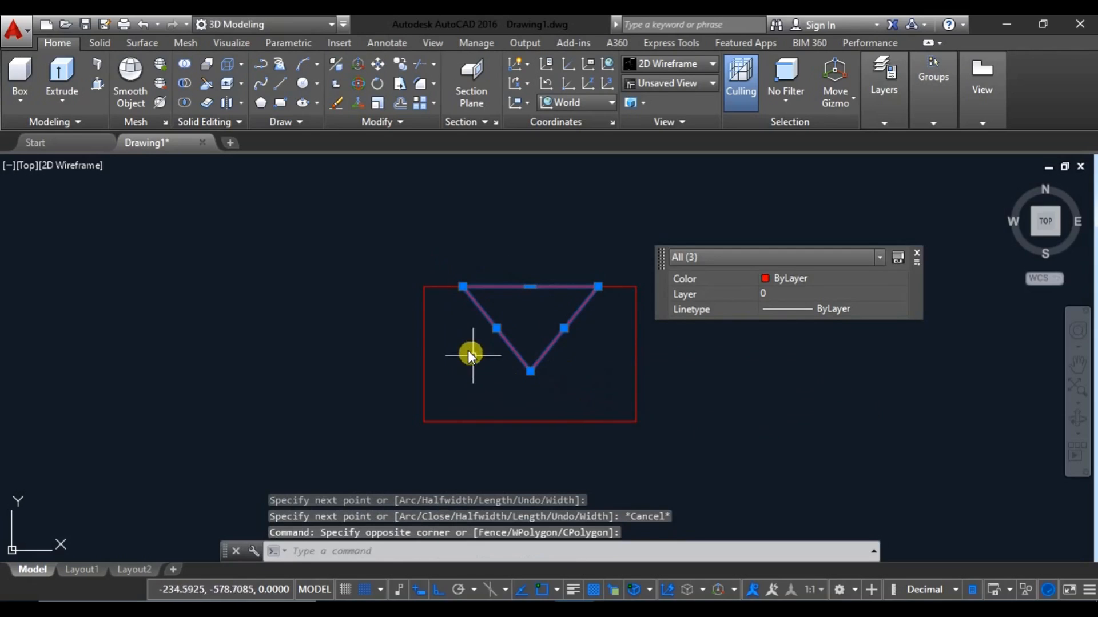
key("Escape")
type("REG")
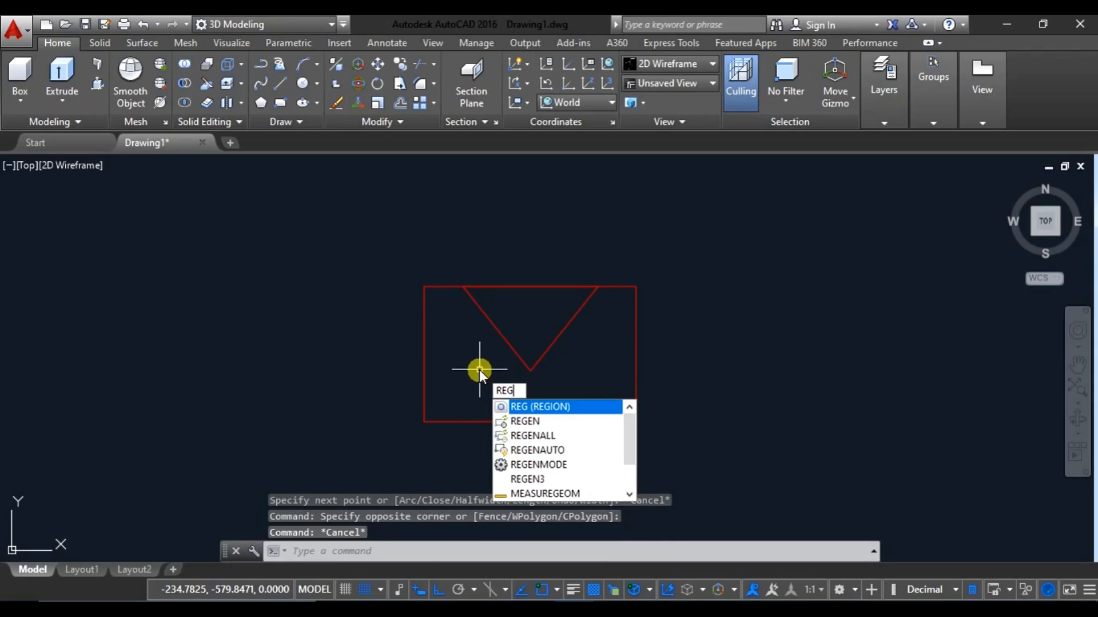
key("Return")
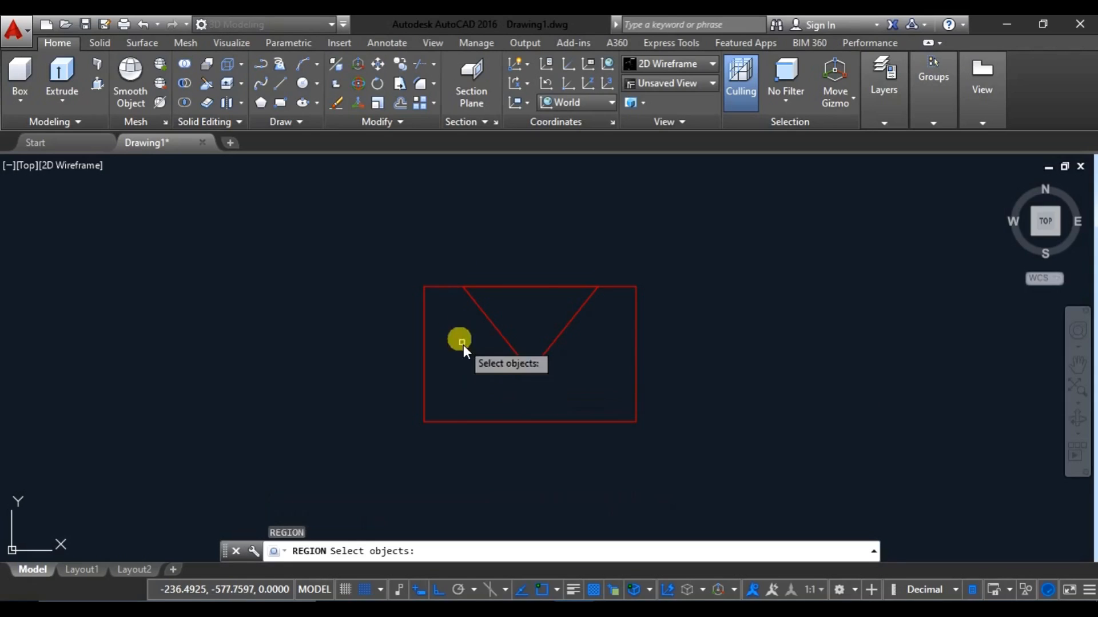
left_click(455, 259)
left_click(614, 379)
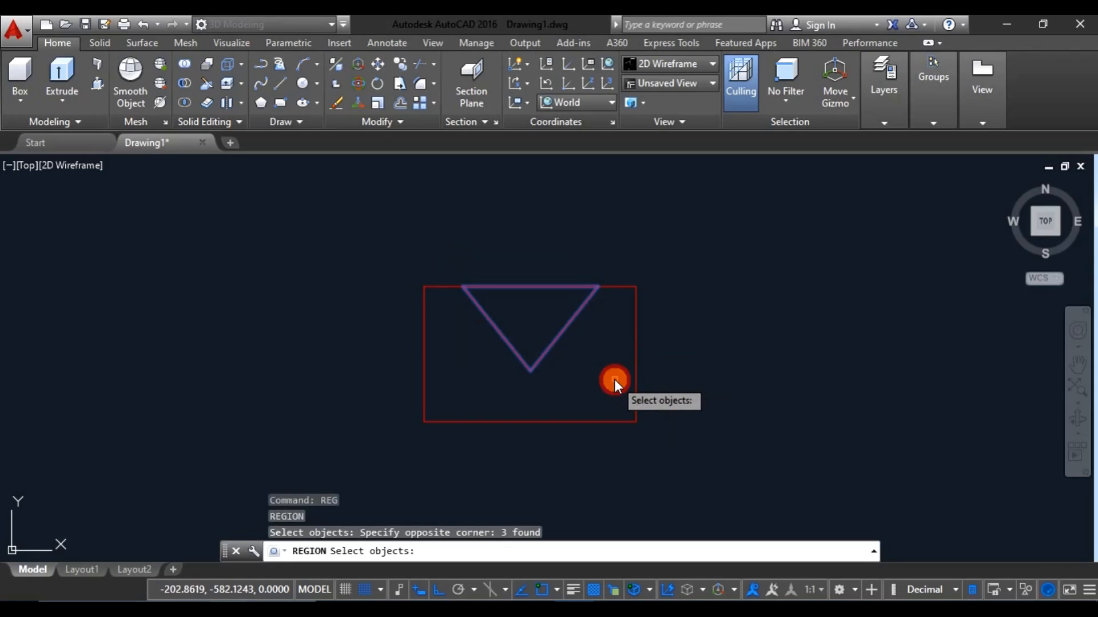
key("Return")
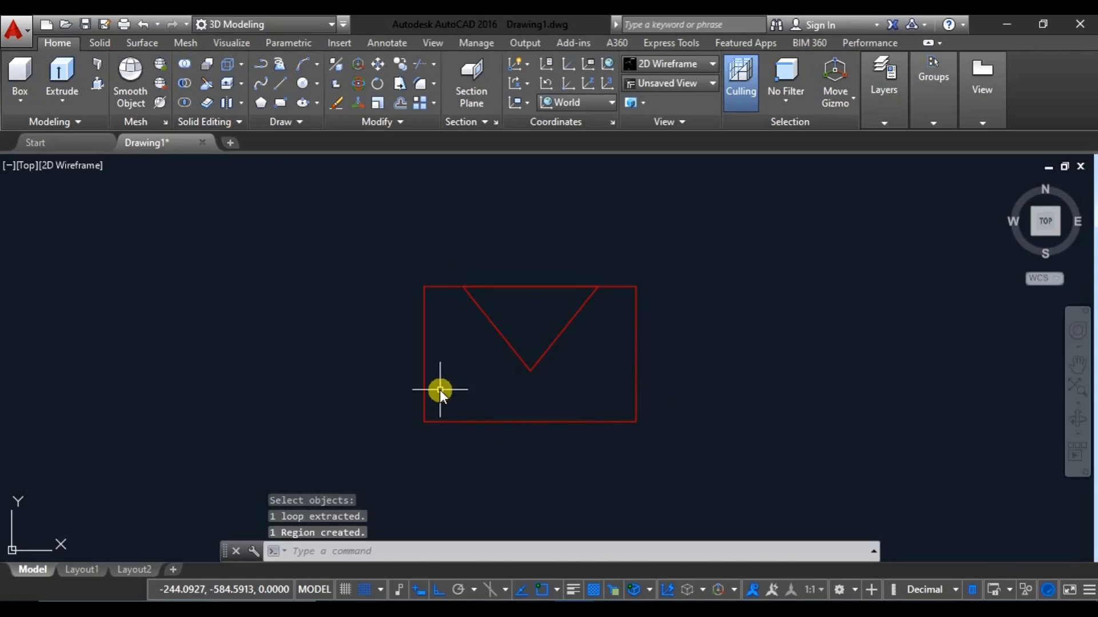
Step: Examine the upper block's shape and dimensions in the reference drawing's front and top views
scroll(480, 426, "down", 2)
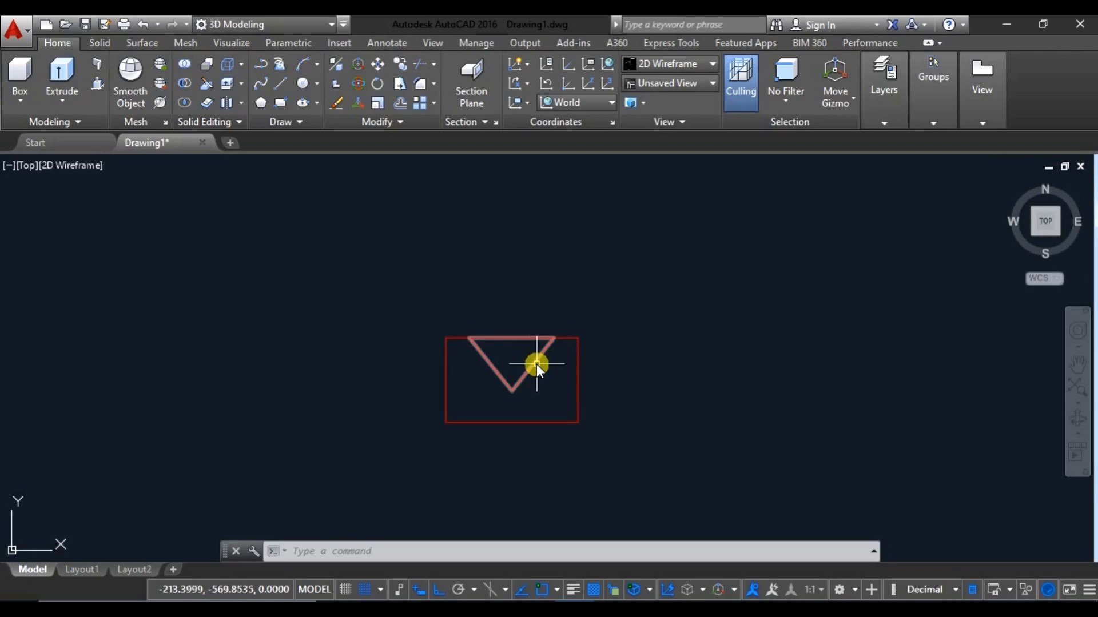
scroll(517, 370, "down", 6)
middle_click_drag(611, 447, 432, 450)
key("Escape")
scroll(566, 359, "up", 4)
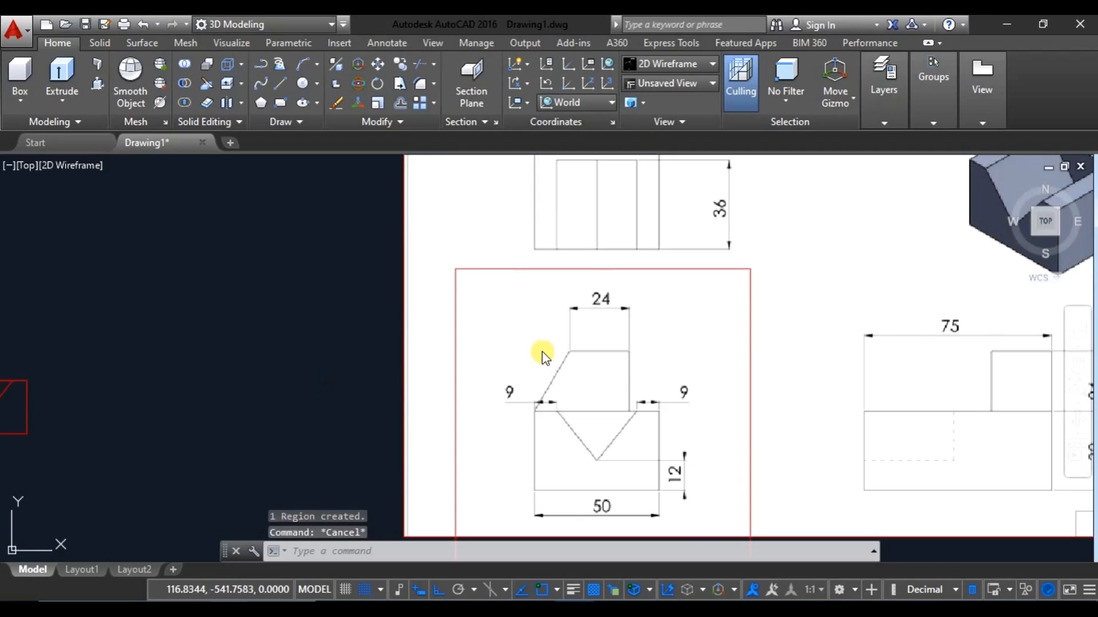
scroll(566, 303, "up", 5)
scroll(507, 461, "down", 5)
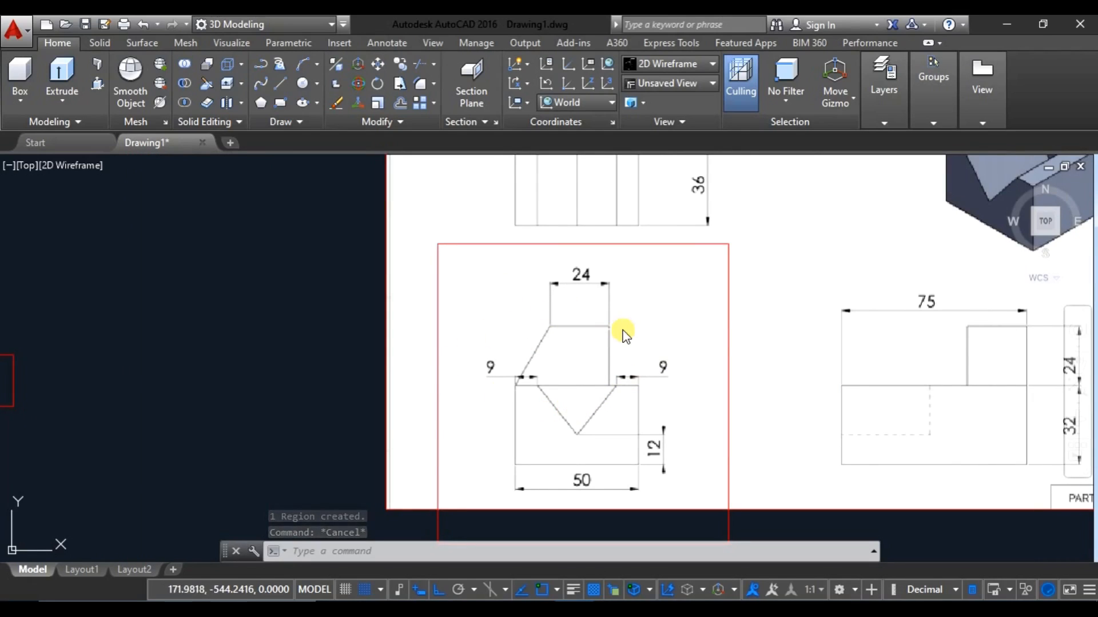
scroll(528, 381, "down", 3)
scroll(527, 238, "up", 3)
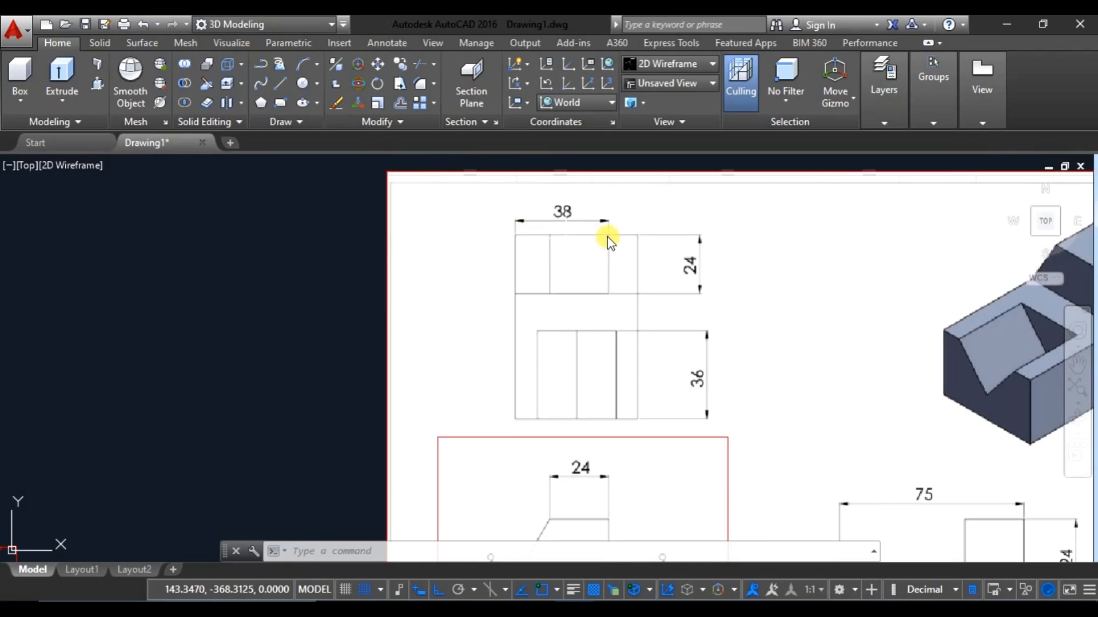
scroll(610, 312, "down", 3)
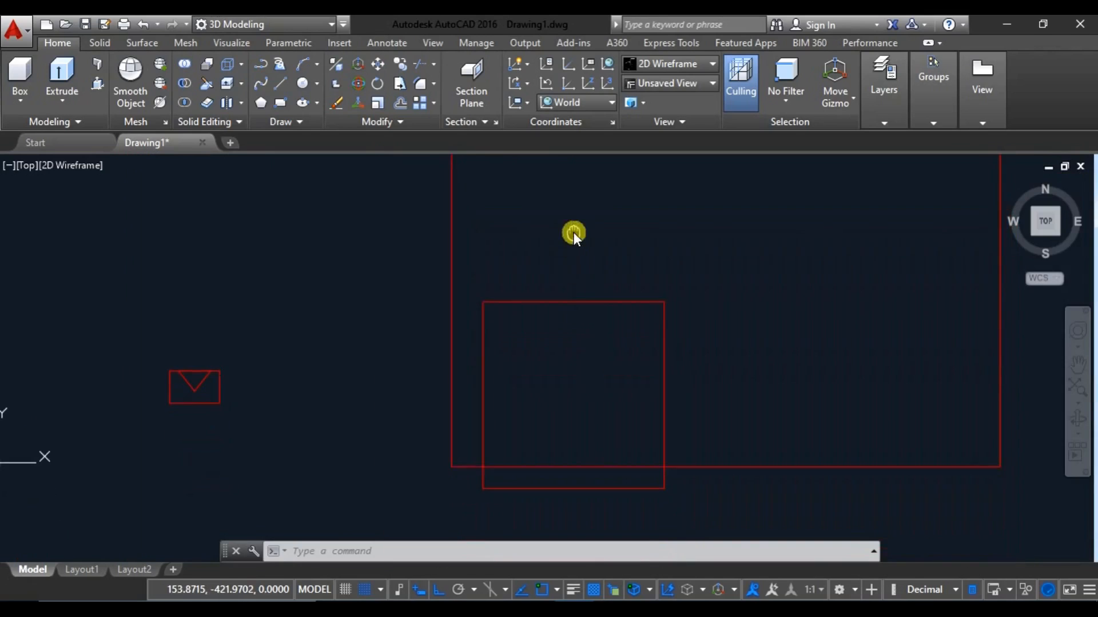
scroll(562, 359, "up", 3)
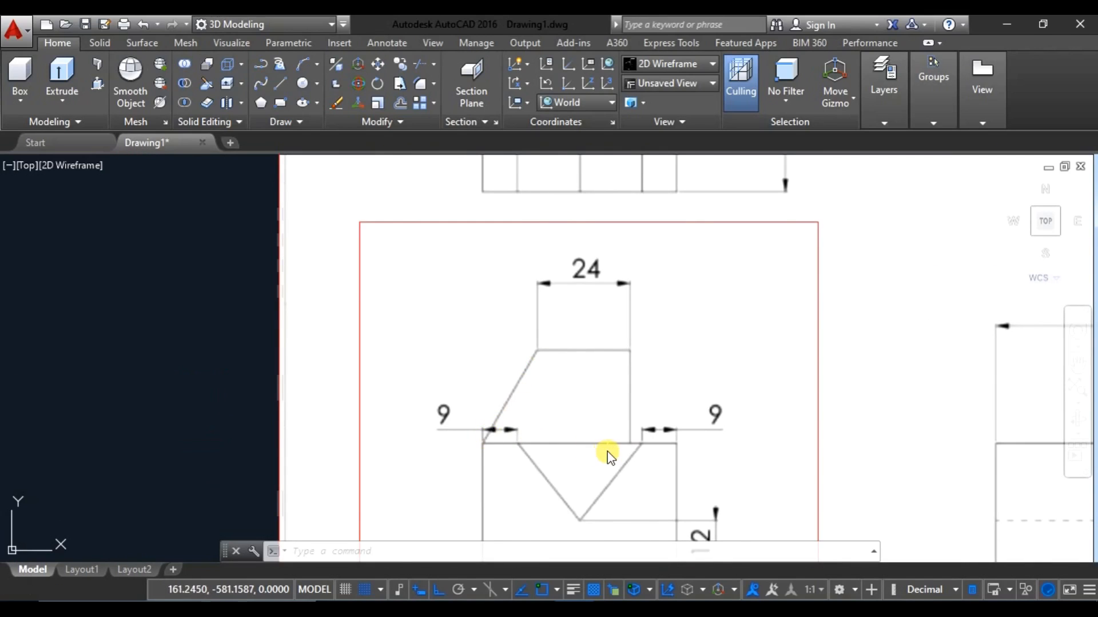
scroll(608, 454, "down", 3)
middle_click_drag(729, 407, 642, 368)
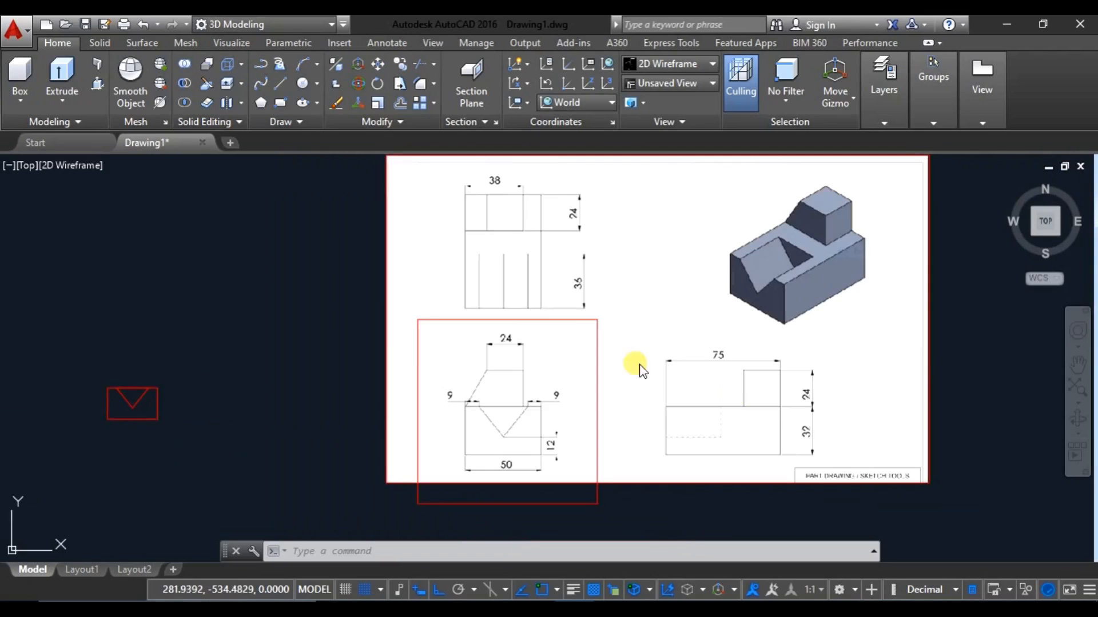
Step: Draw the upper block's closed polyline profile from the base's upper-left corner: 38 right, 24 up, 24 left, and a sloped edge back to the start
scroll(745, 402, "up", 2)
middle_click_drag(347, 352, 365, 396)
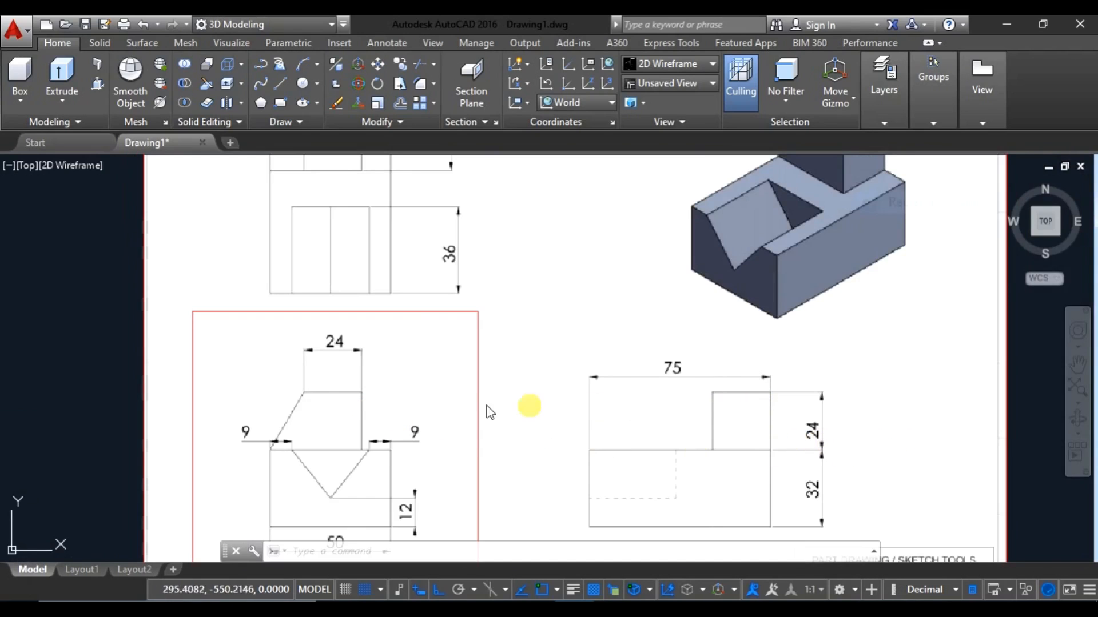
scroll(279, 407, "down", 4)
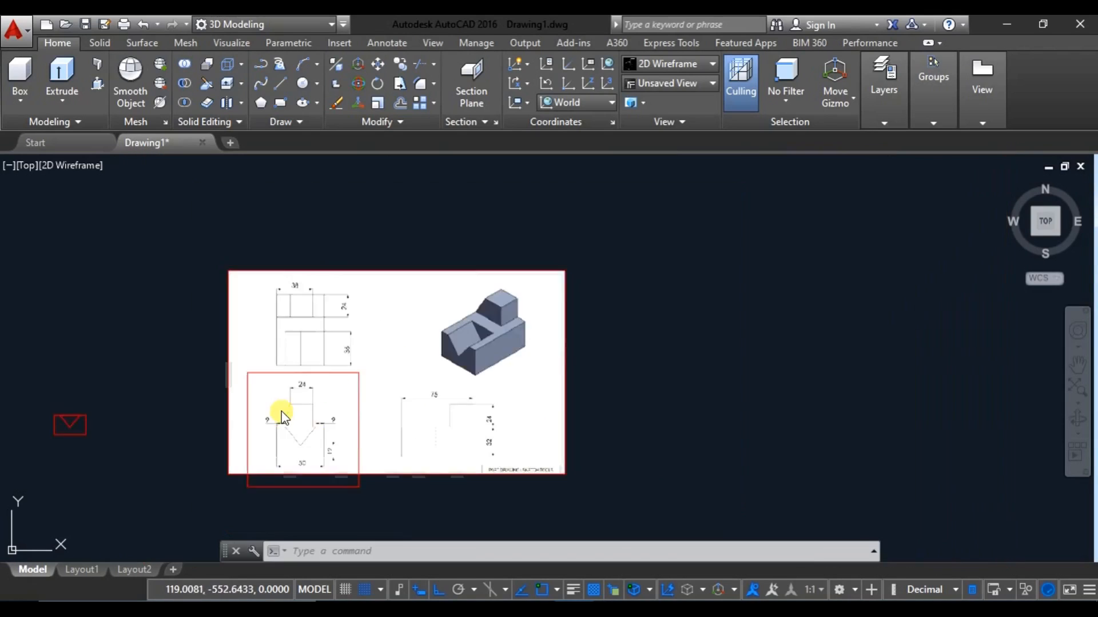
middle_click_drag(195, 412, 620, 392)
type("PL")
key("Return")
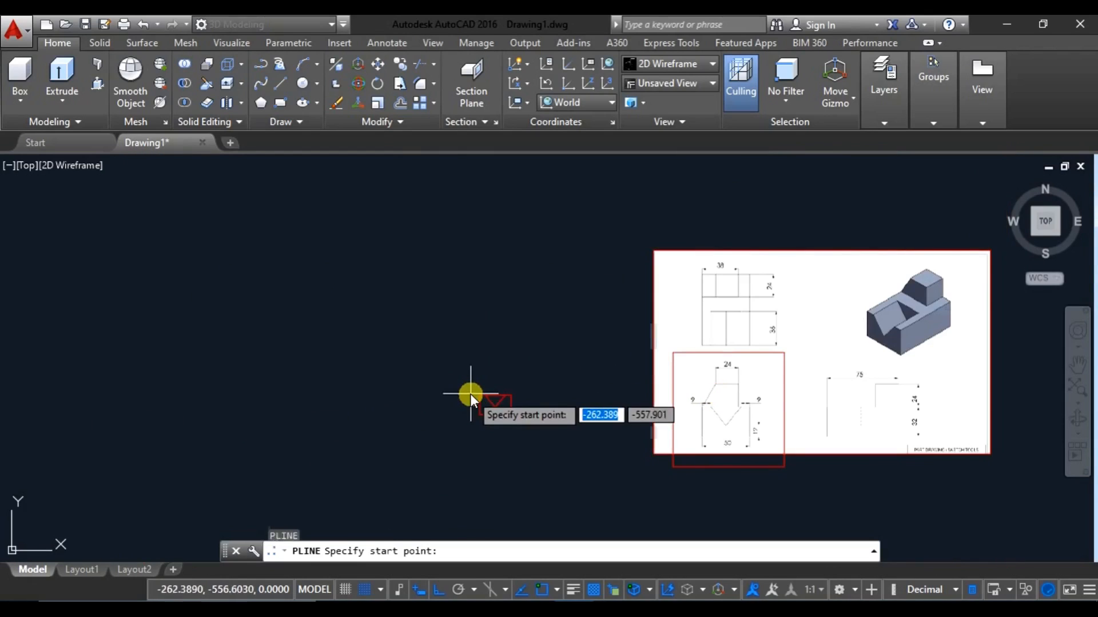
scroll(480, 397, "up", 2)
left_click(483, 400)
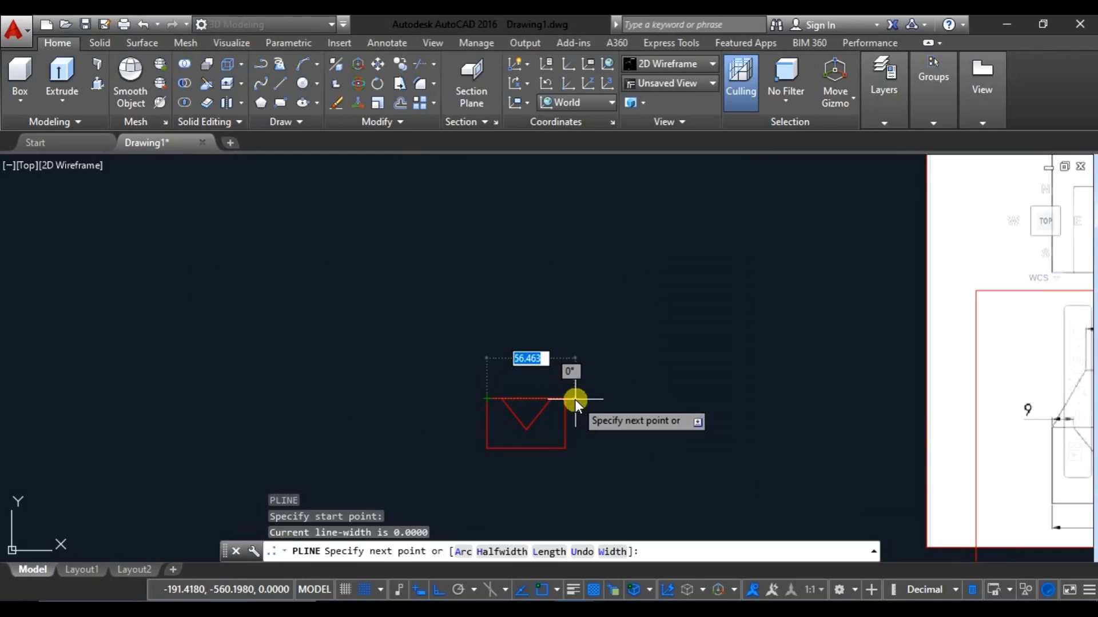
type("38")
key("Return")
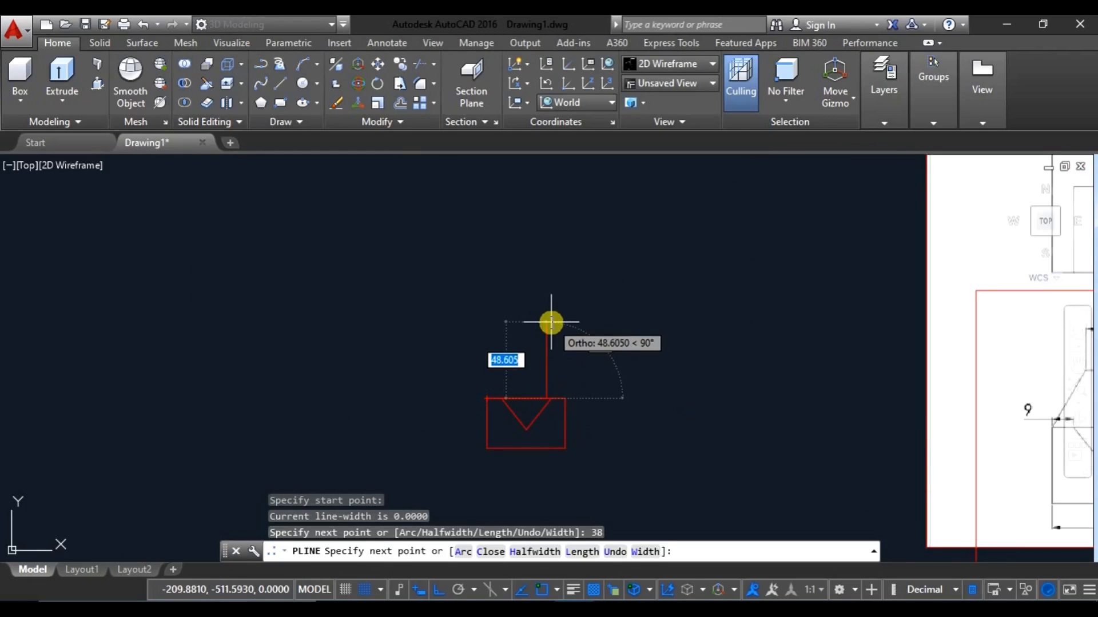
type("24")
key("Return")
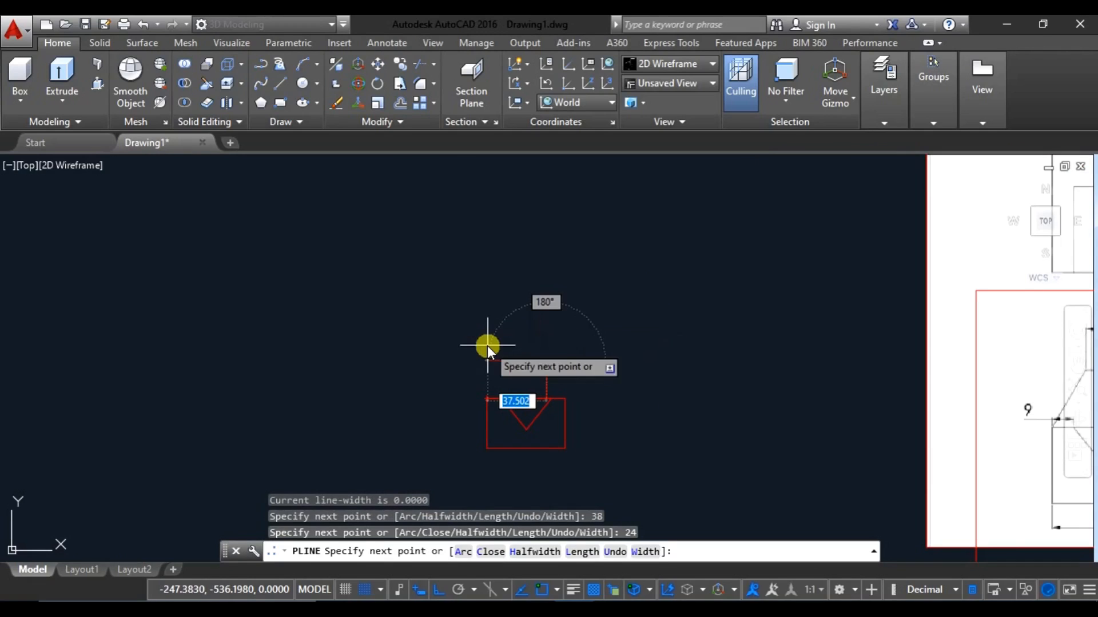
type("24")
key("Return")
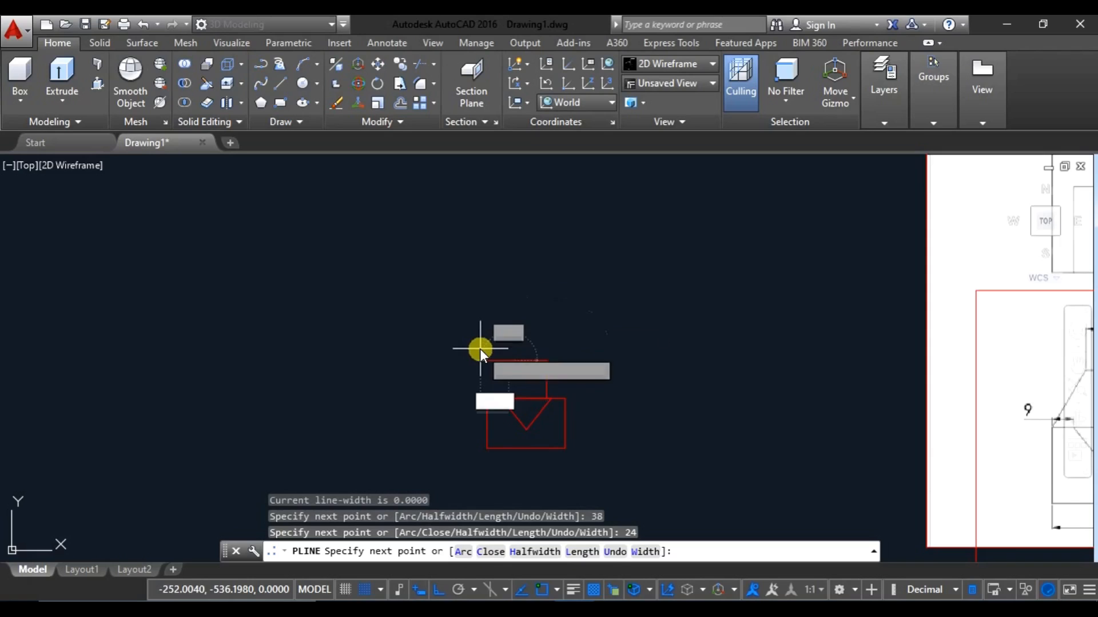
left_click(482, 390)
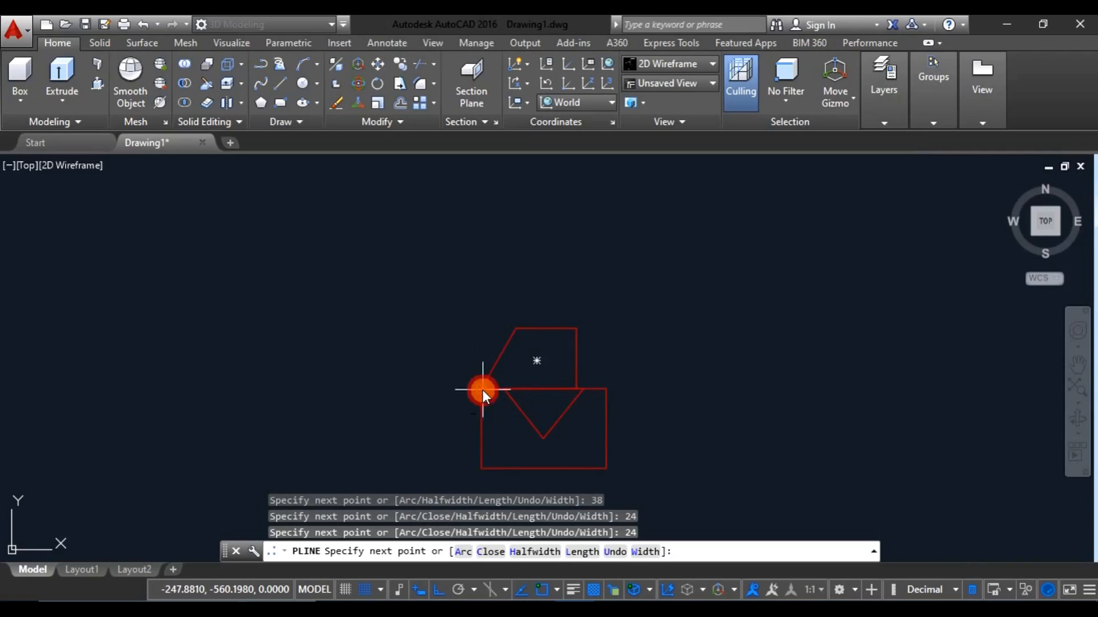
key("Escape")
Step: Convert the upper block's closed outline above the base into a region
scroll(463, 372, "up", 4)
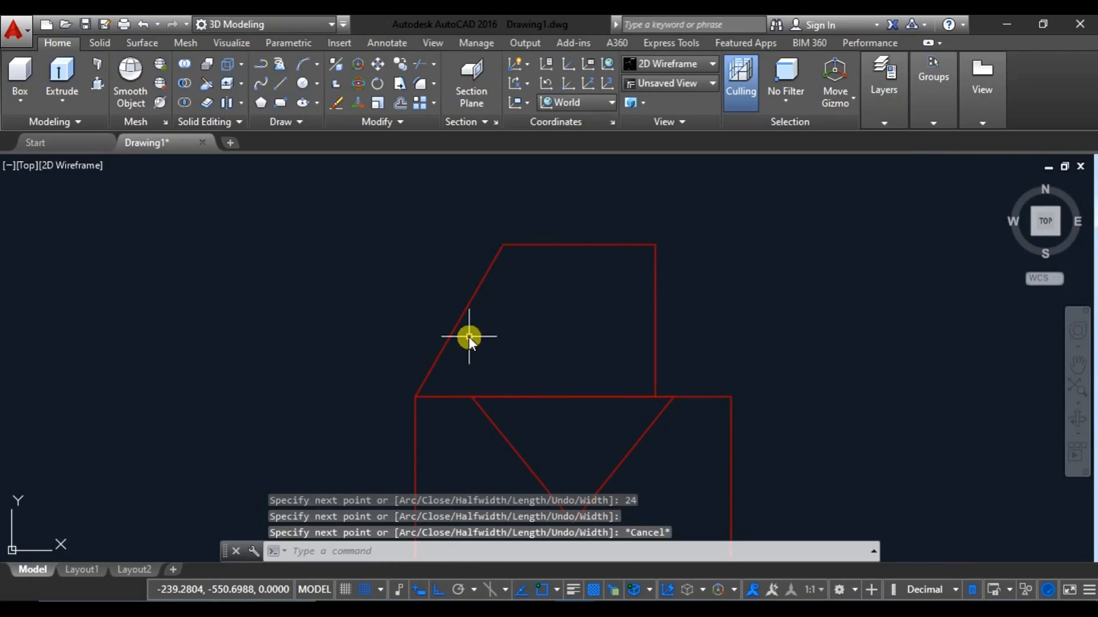
type("region")
key("Return")
scroll(338, 343, "down", 4)
left_click(324, 248)
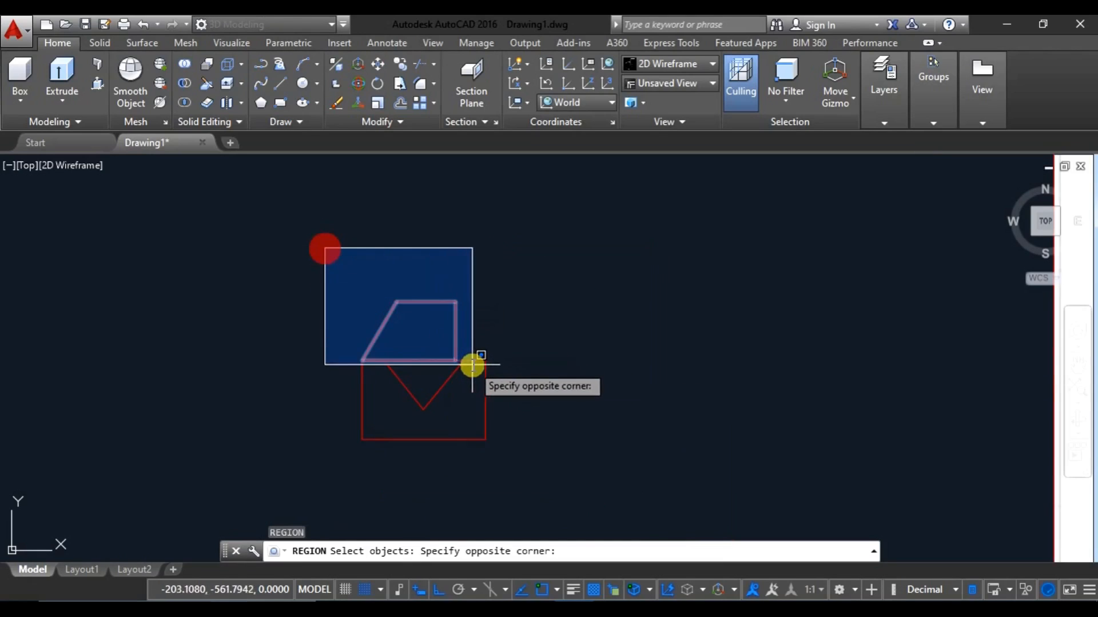
left_click(475, 375)
key("Return")
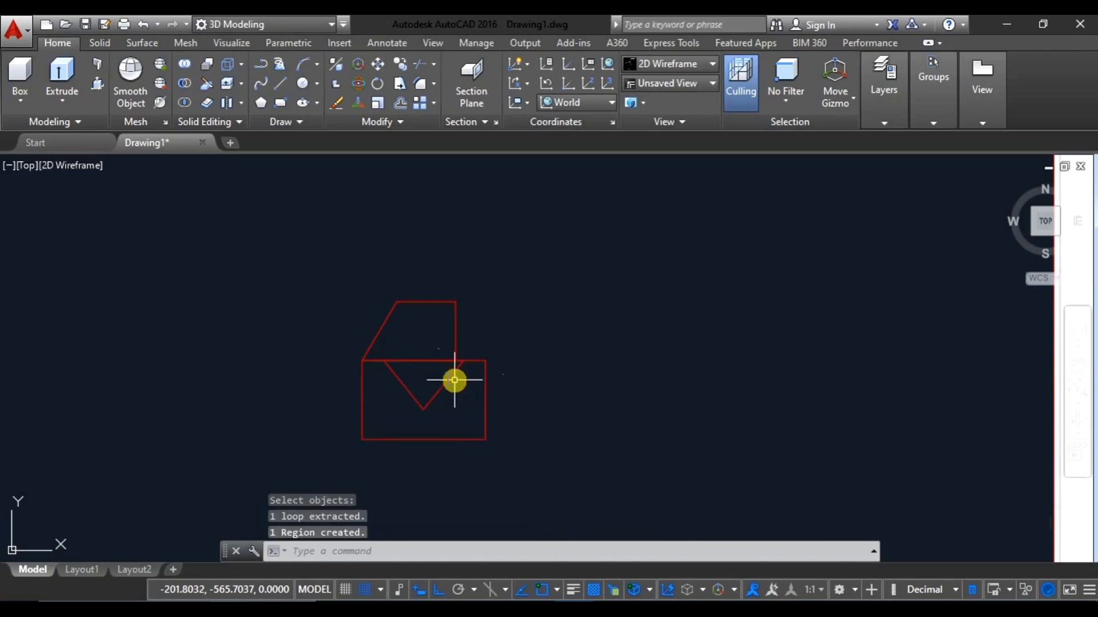
Step: Examine the reference drawing's front and side views for the base's length and the extrusion depths
scroll(850, 276, "down", 4)
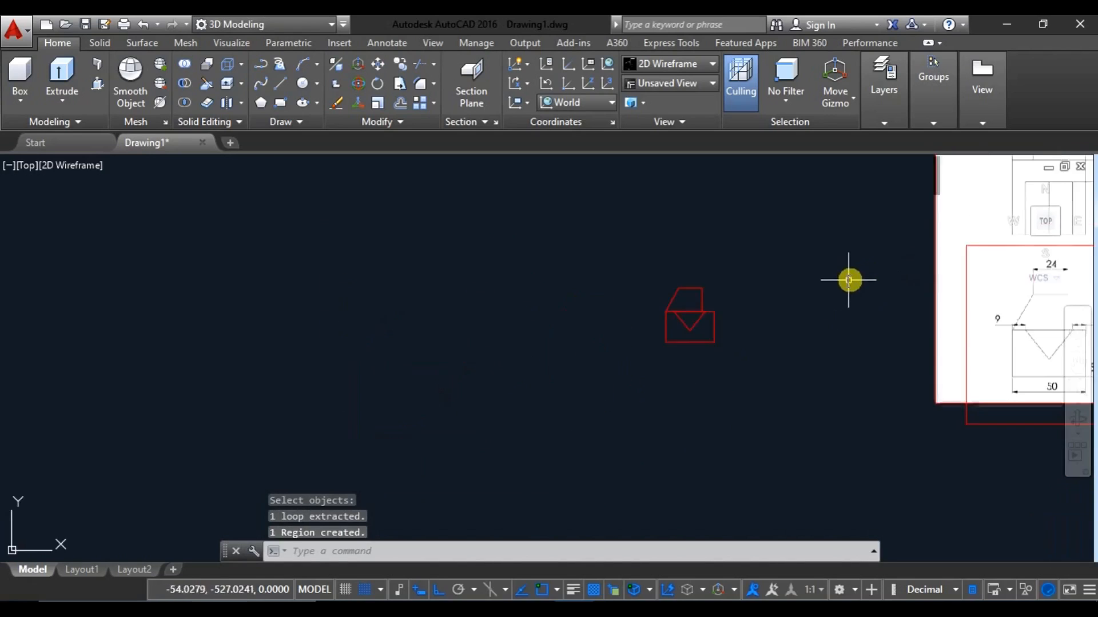
middle_click_drag(850, 277, 754, 348)
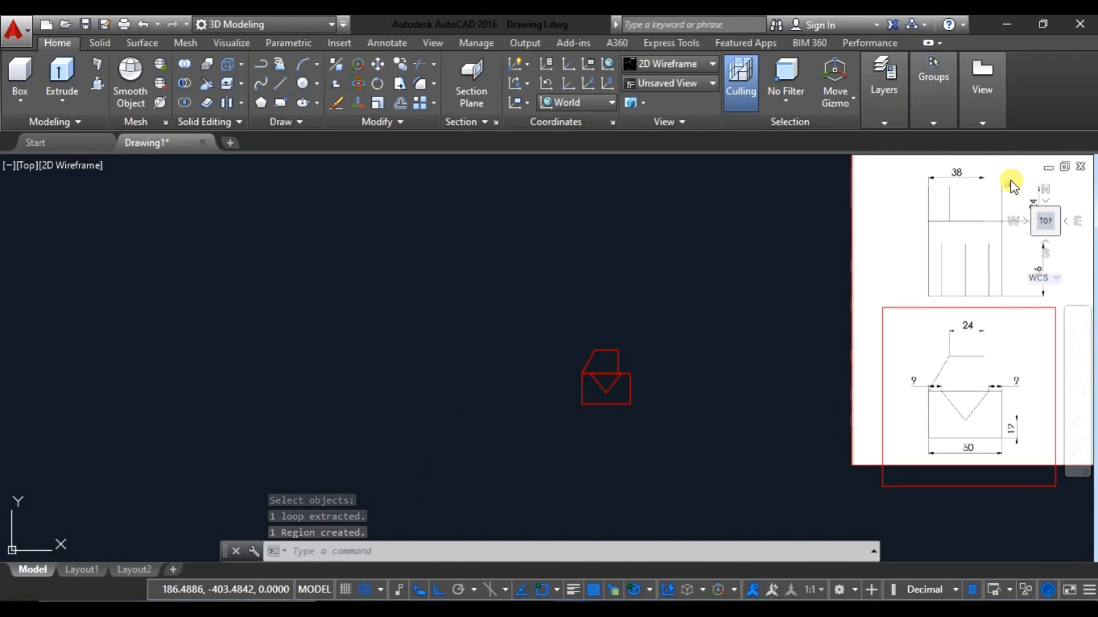
middle_click_drag(813, 357, 582, 316)
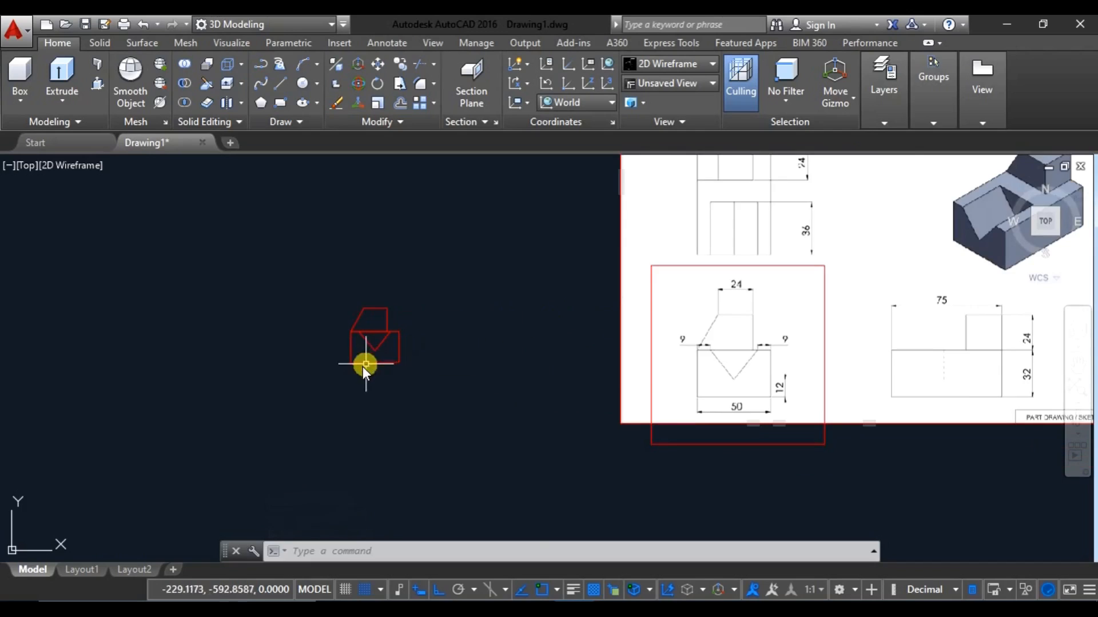
middle_click_drag(654, 402, 380, 407)
middle_click_drag(640, 407, 611, 417)
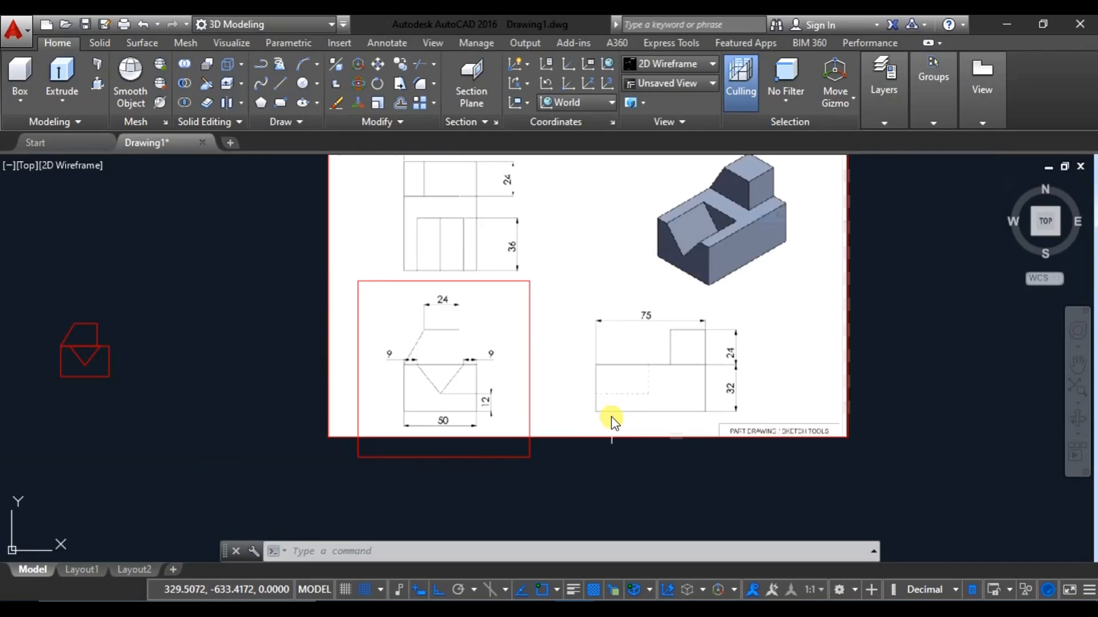
left_click(94, 378)
key("Escape")
scroll(616, 412, "up", 2)
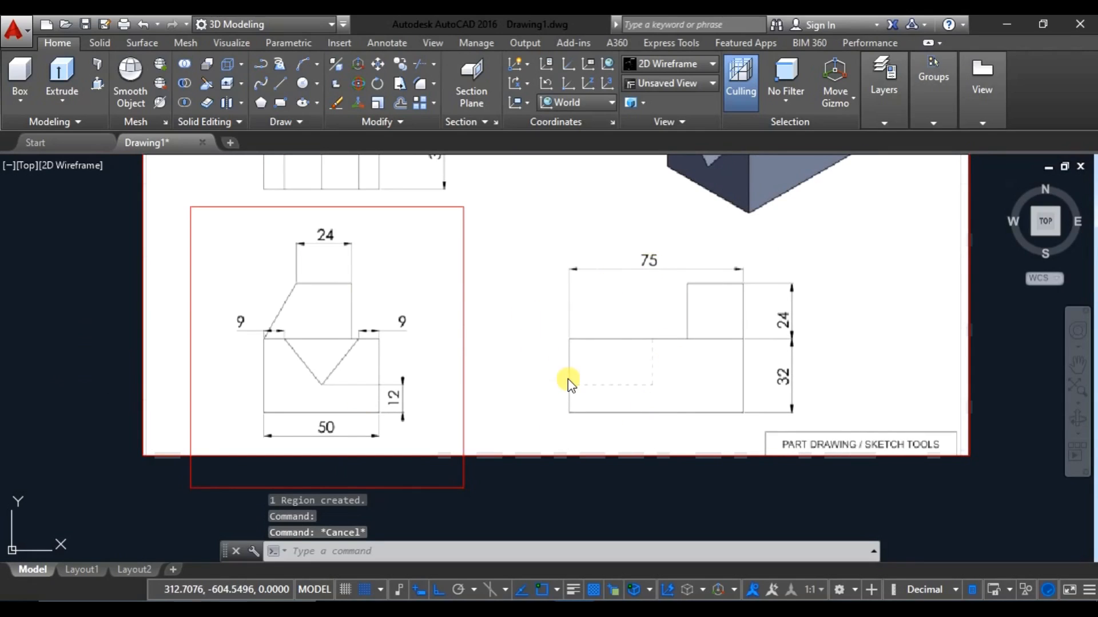
scroll(650, 270, "down", 5)
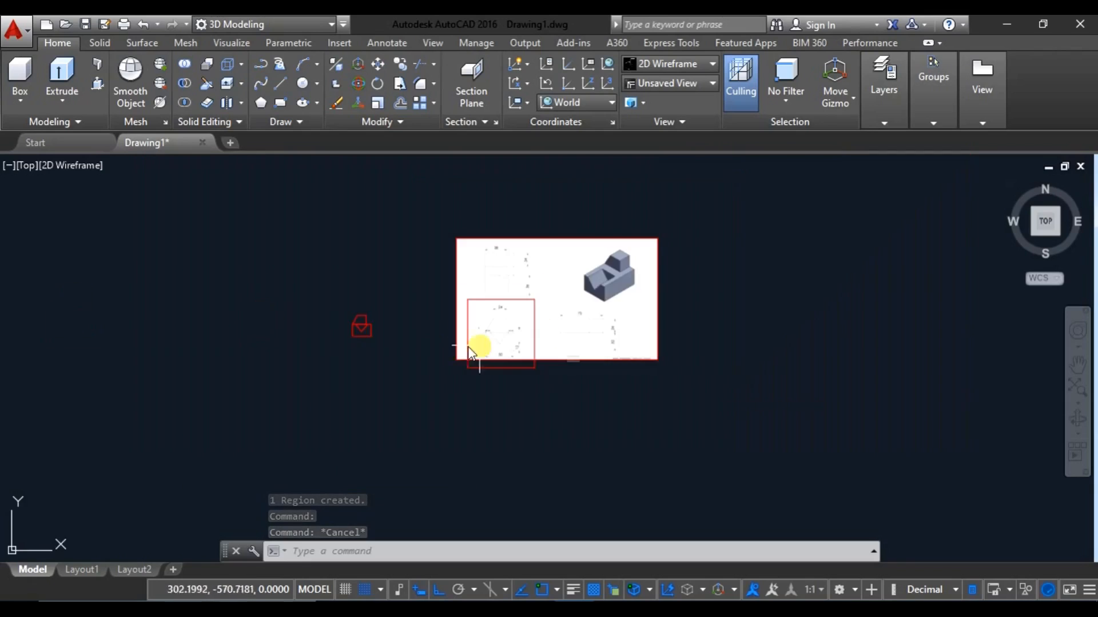
Step: Switch to a 3D corner view of the profiles and set the visual style to Shades of Gray
middle_click_drag(468, 347, 672, 358)
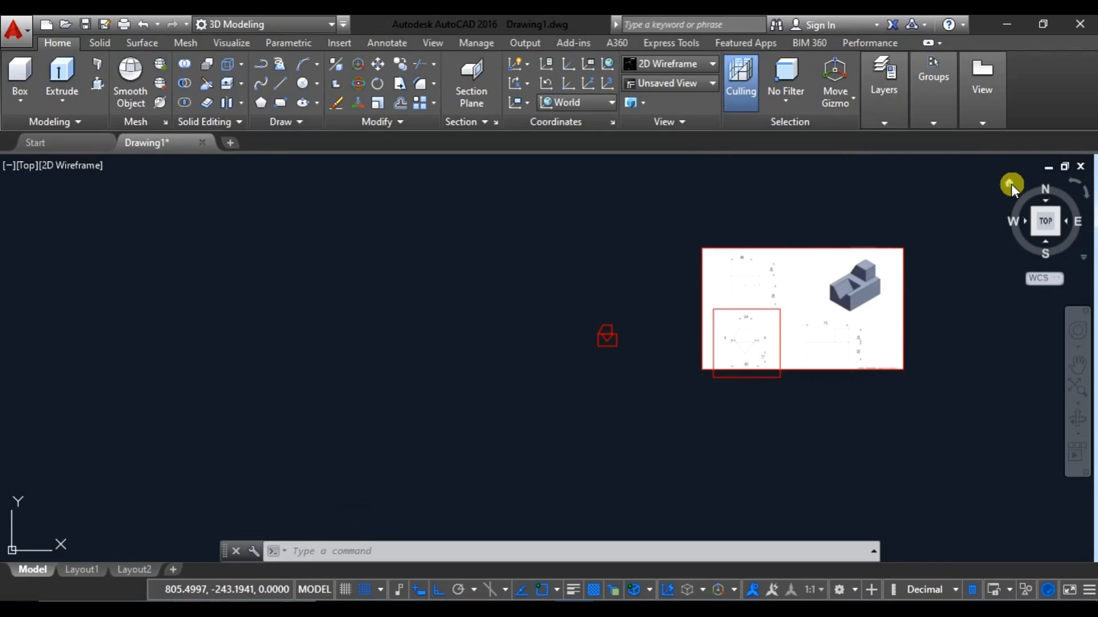
left_click(1011, 183)
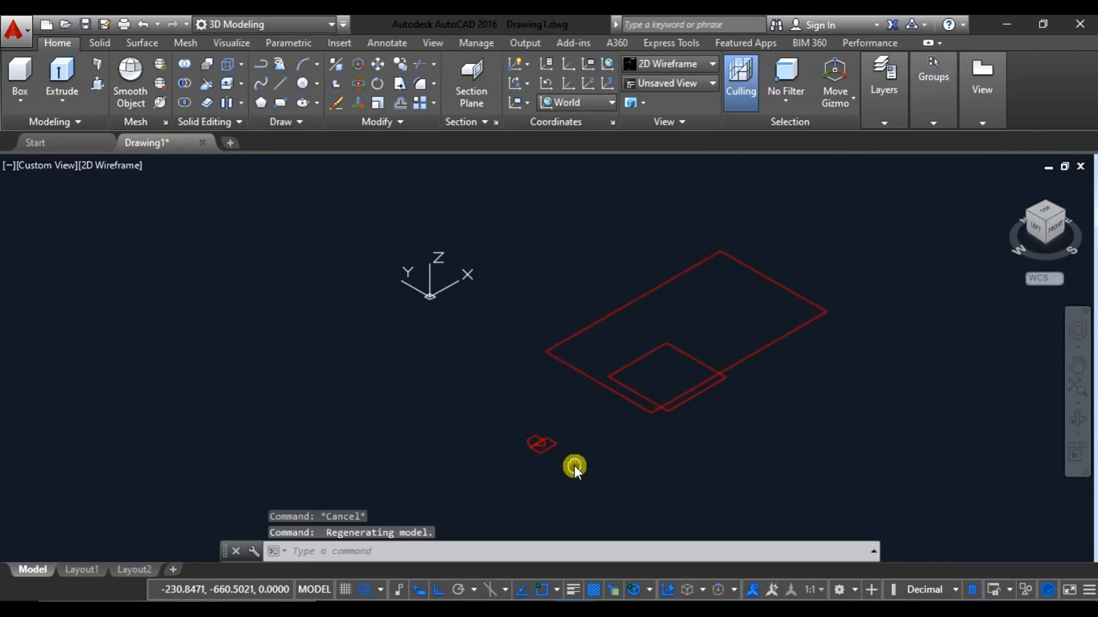
left_click(679, 63)
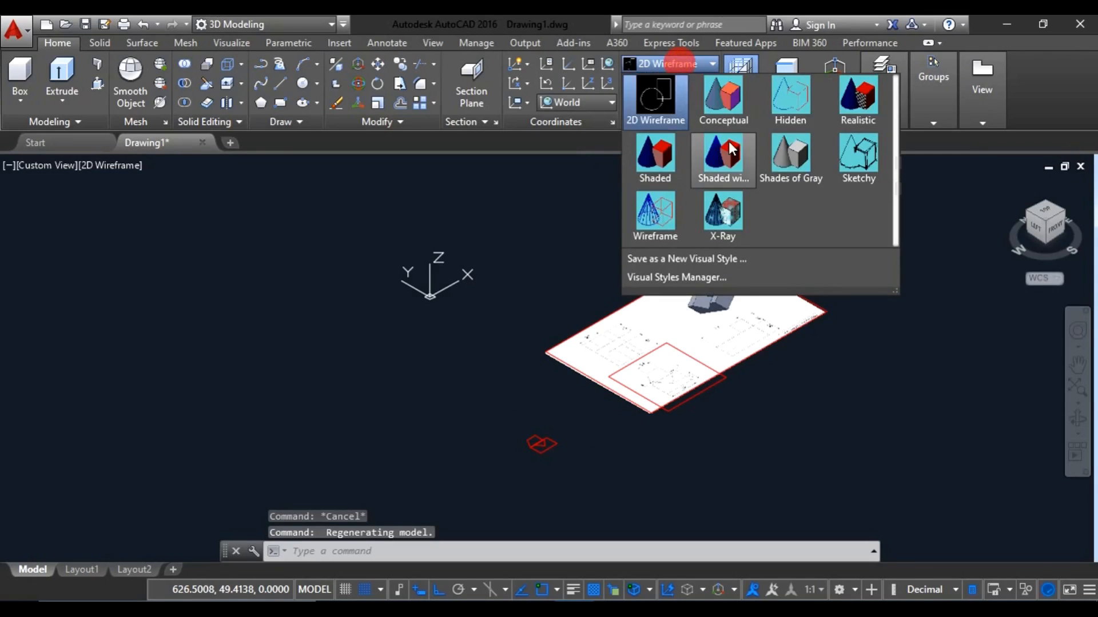
left_click(778, 158)
scroll(528, 473, "up", 5)
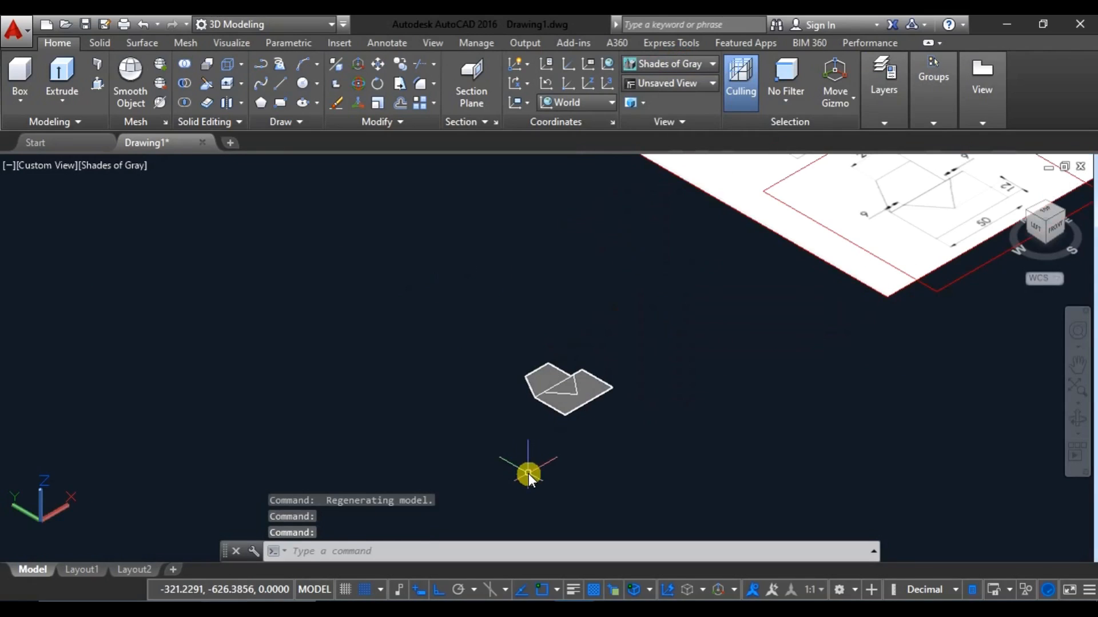
Step: Extrude the rectangular base region 75 downward along the Z axis
type("EXT")
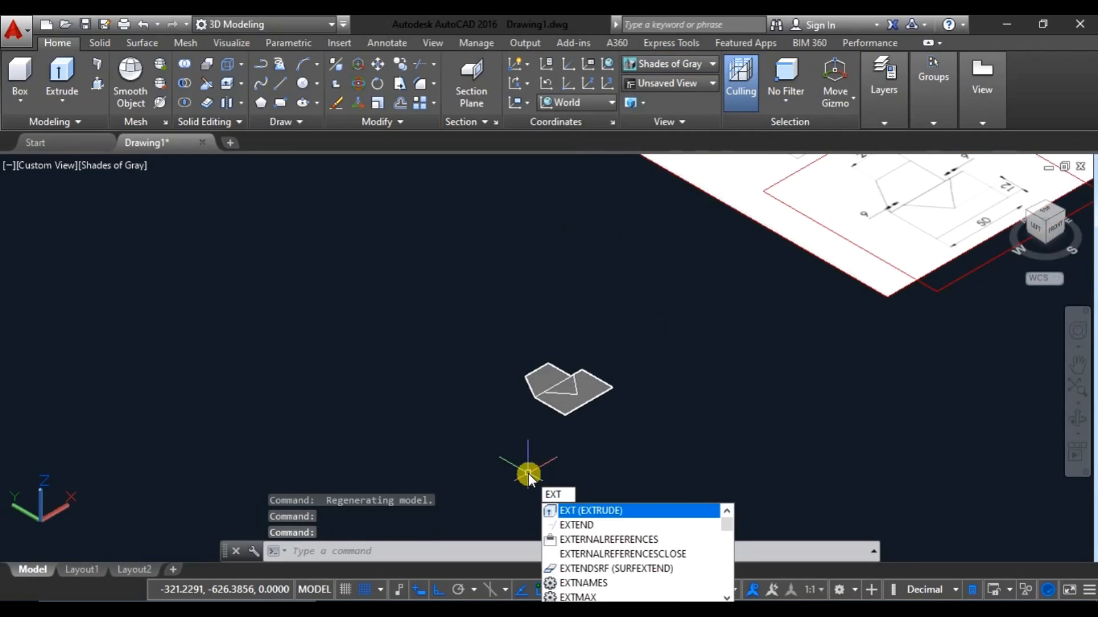
key("Return")
left_click(570, 402)
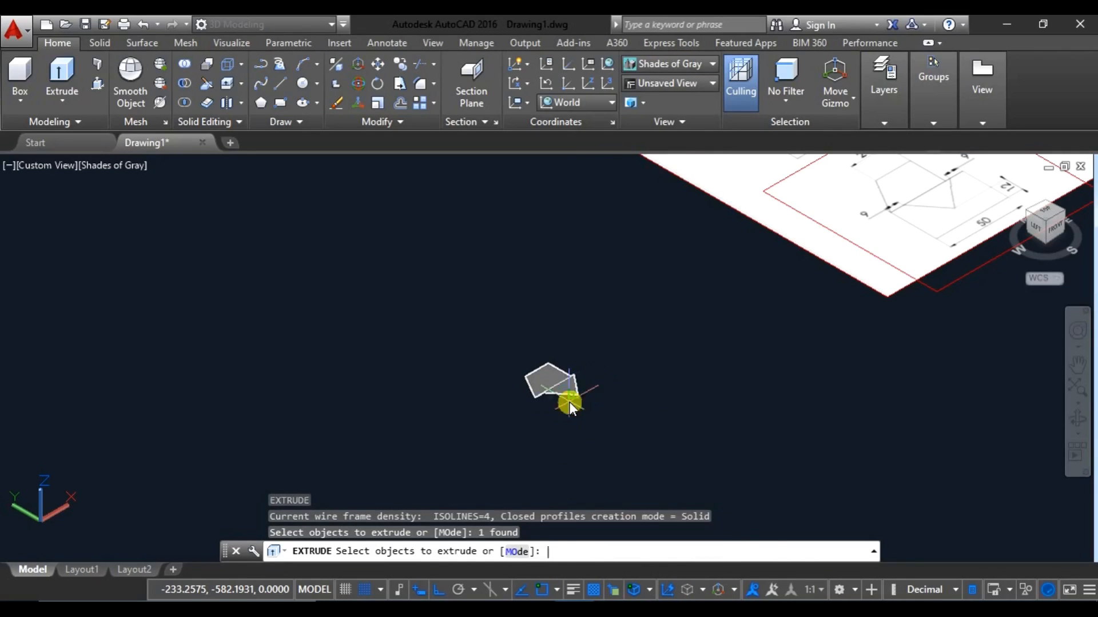
key("Return")
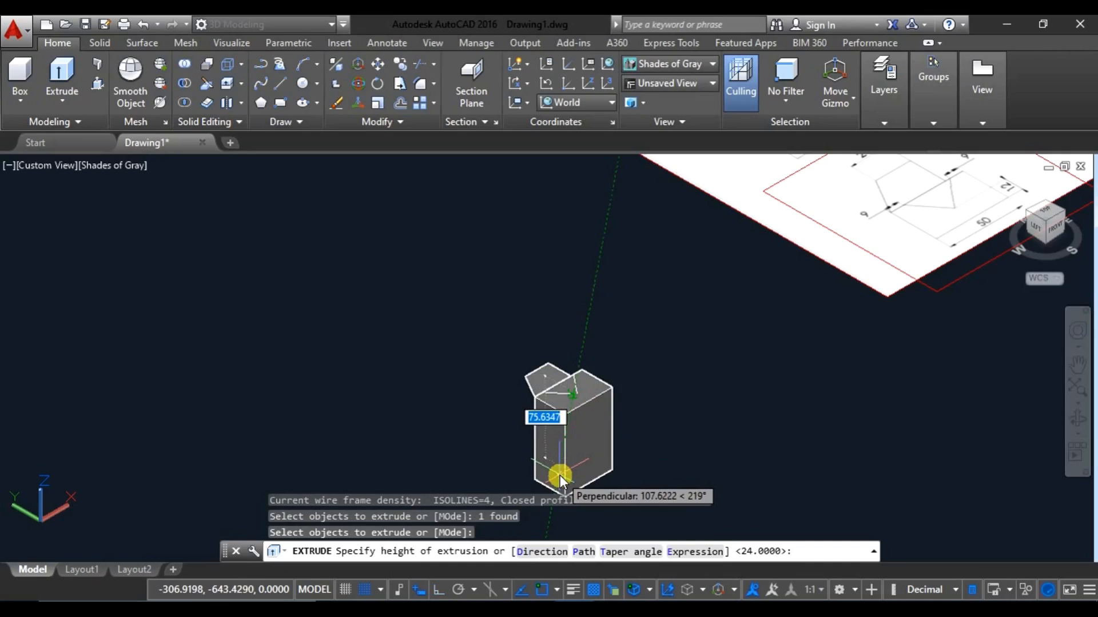
type("75")
key("Return")
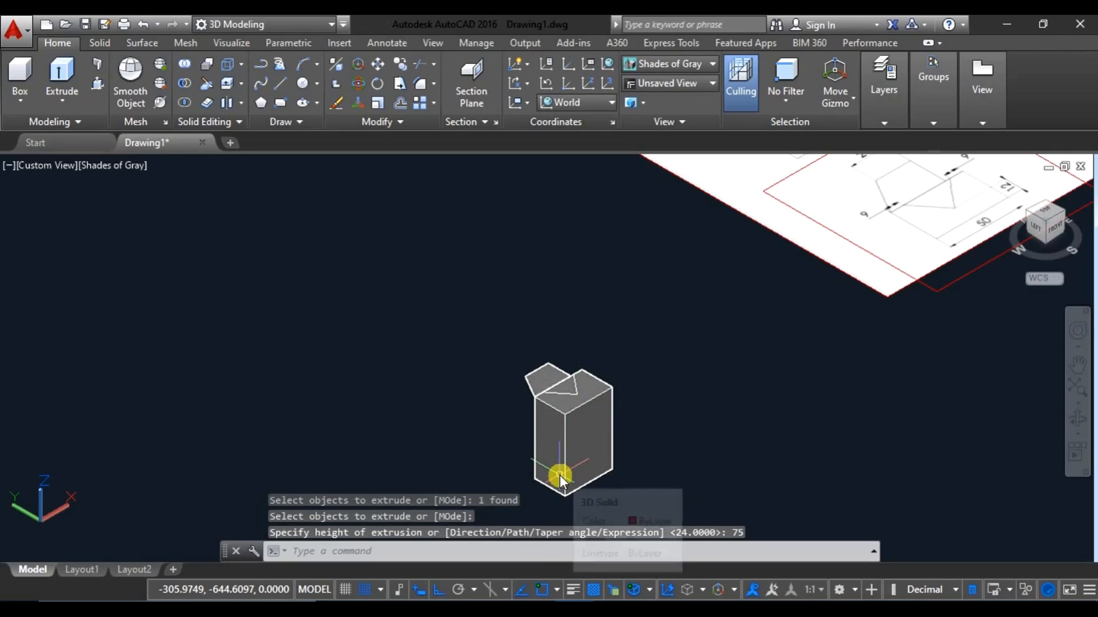
Step: Examine the depth dimensions of the V-notch and the upper block in the reference drawing's top view
middle_click_drag(708, 376, 575, 532)
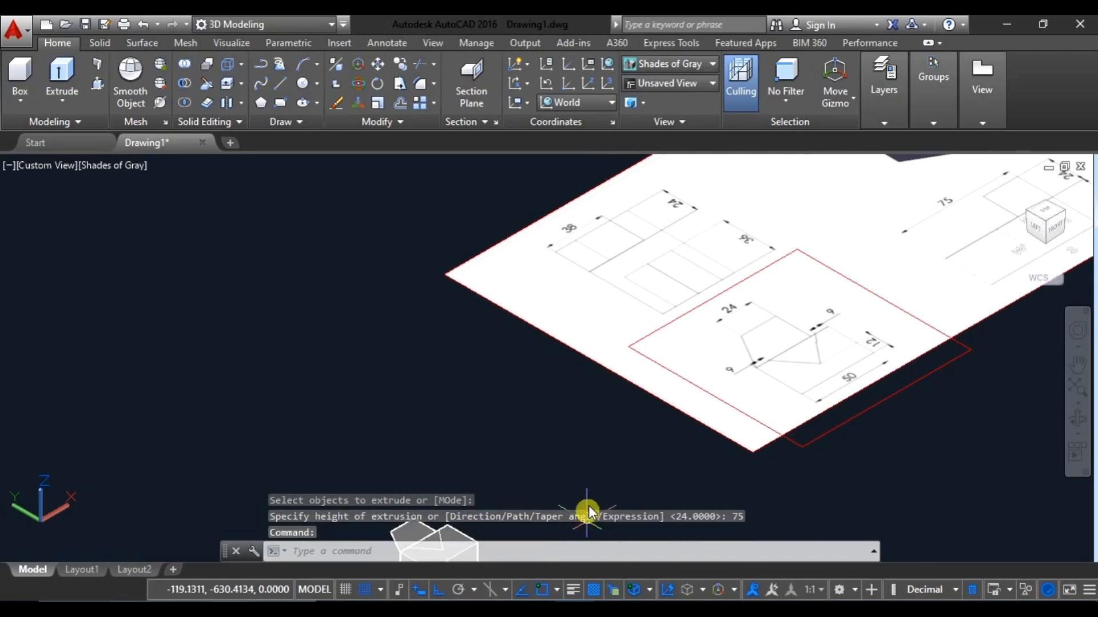
middle_click_drag(814, 405, 778, 311)
scroll(392, 451, "up", 2)
scroll(573, 508, "down", 5)
scroll(591, 370, "up", 5)
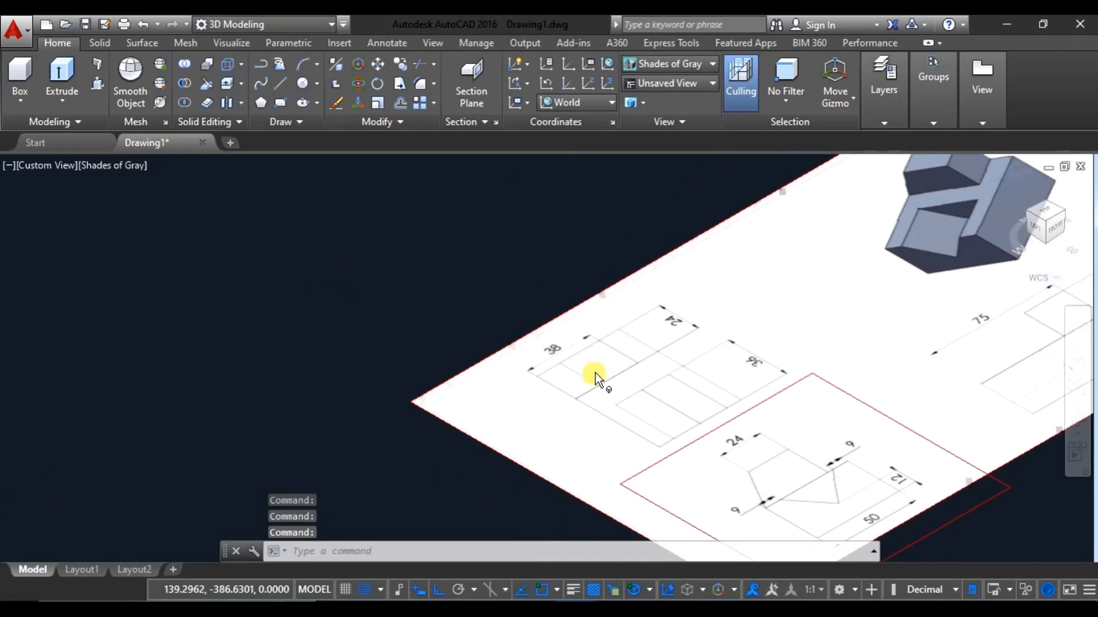
scroll(666, 316, "up", 3)
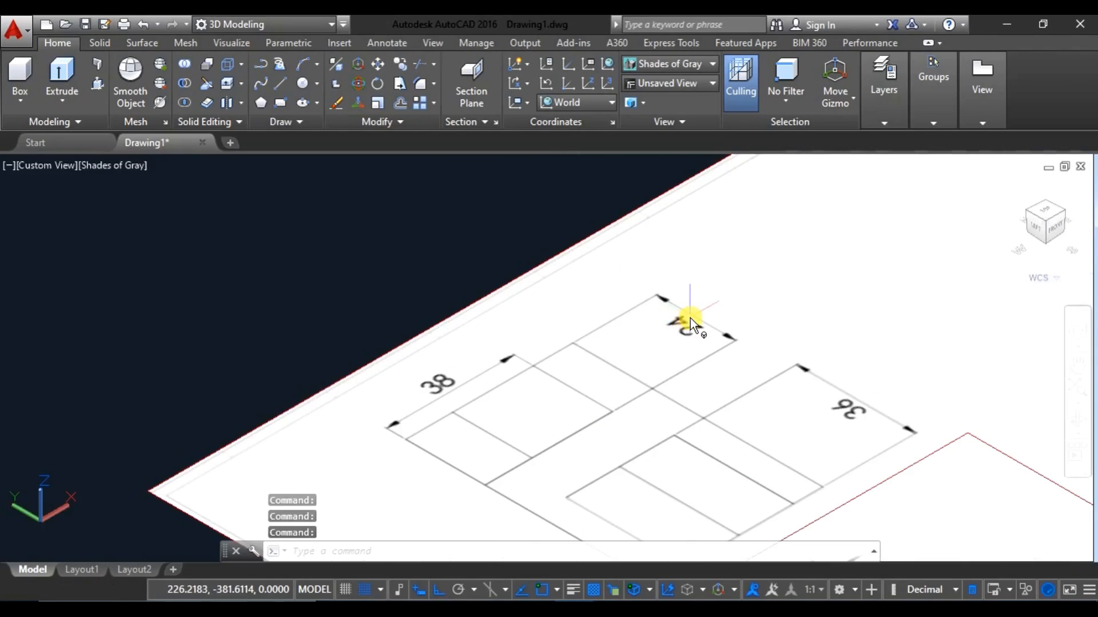
scroll(550, 450, "down", 5)
scroll(649, 370, "up", 6)
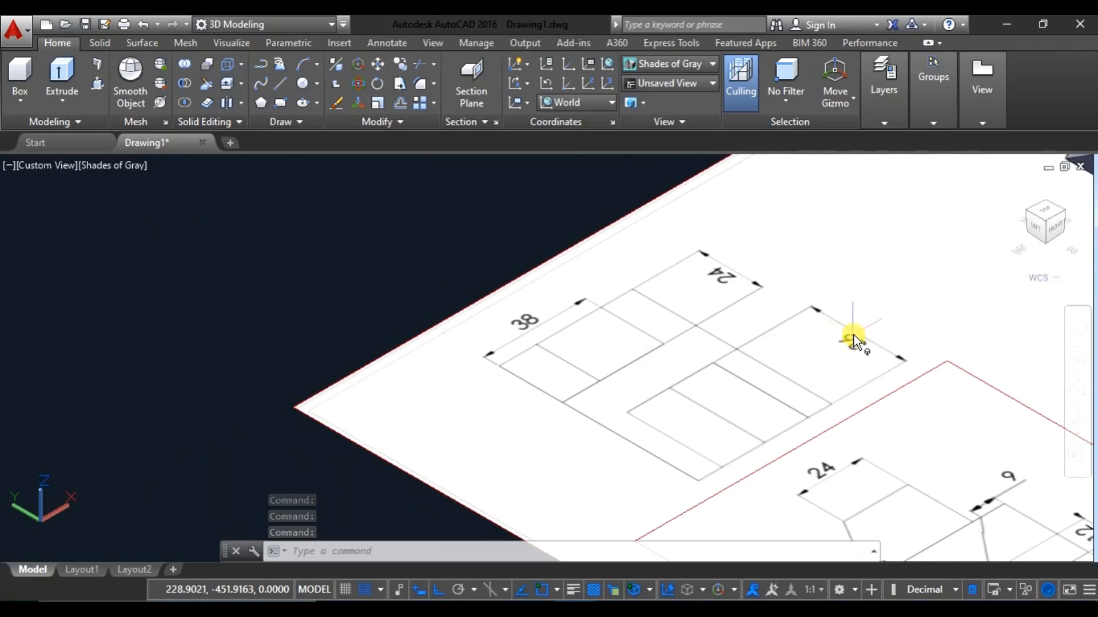
scroll(857, 338, "down", 3)
middle_click_drag(642, 440, 662, 474)
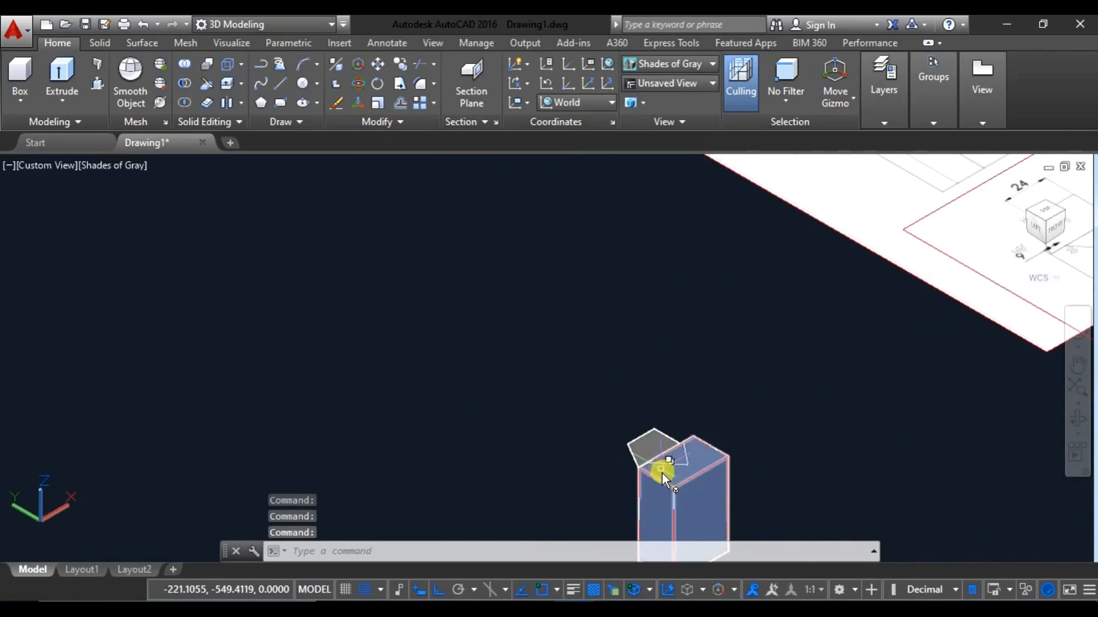
scroll(662, 473, "up", 3)
left_click(679, 440)
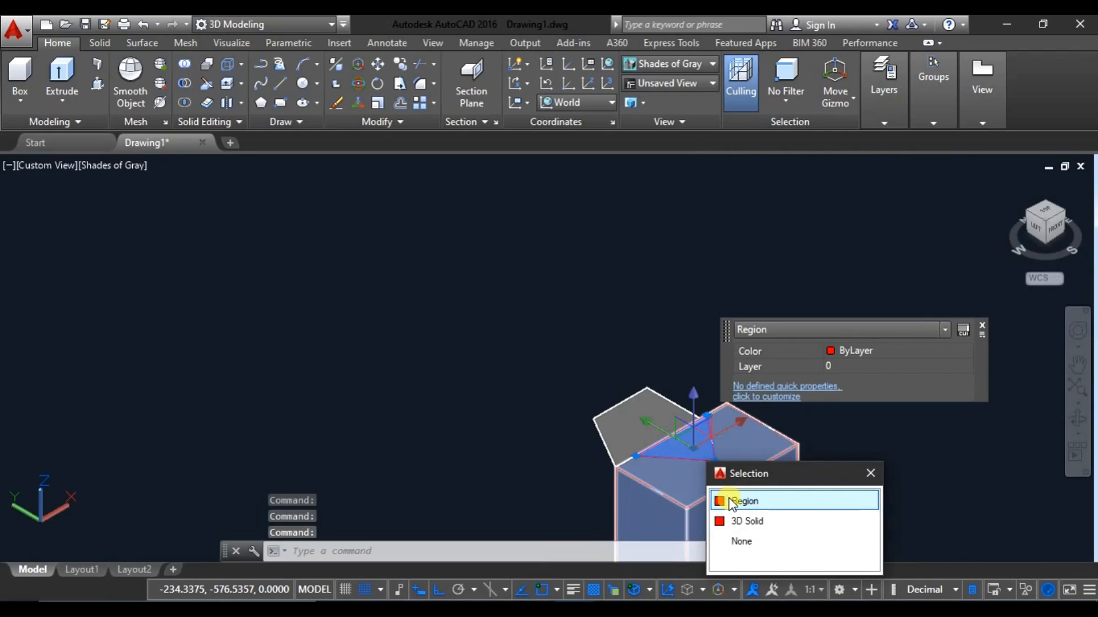
left_click(744, 502)
scroll(588, 444, "down", 4)
scroll(613, 446, "up", 3)
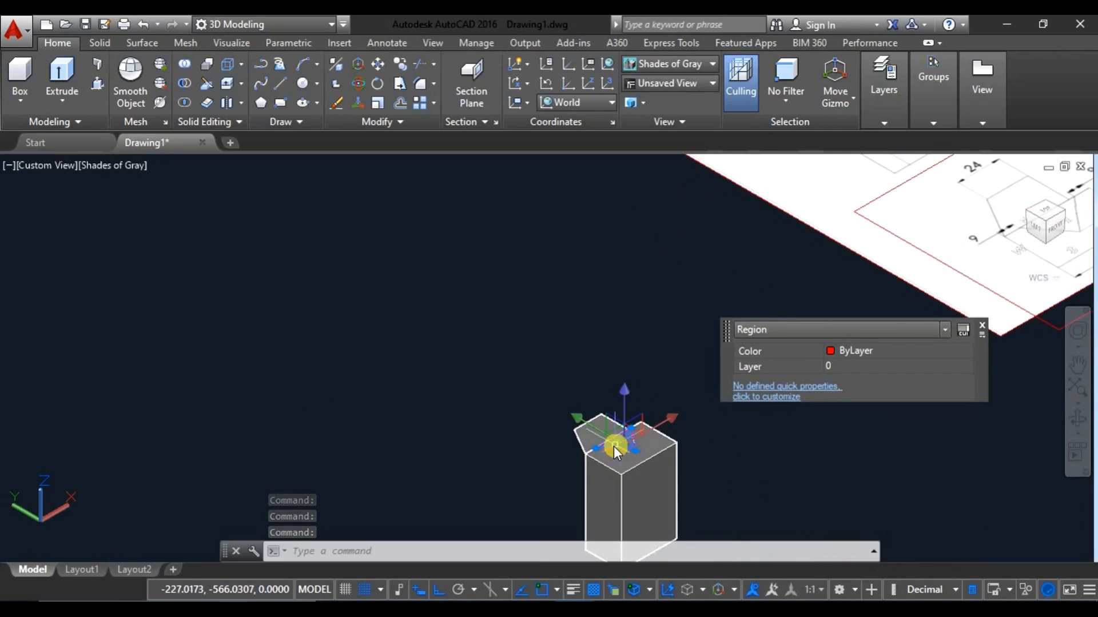
type("EXT")
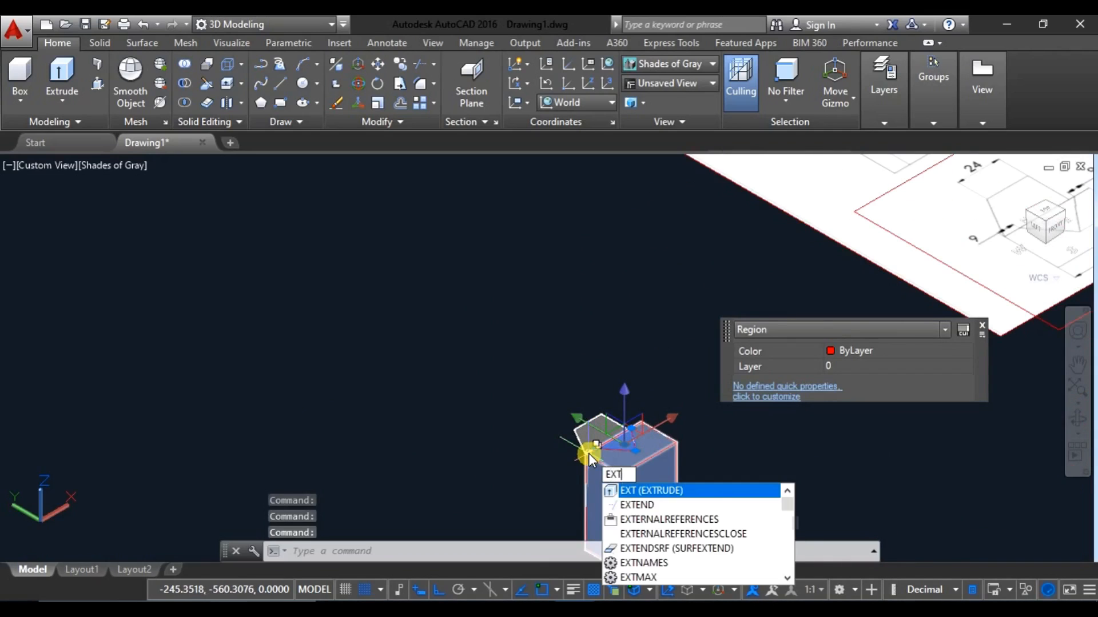
key("Return")
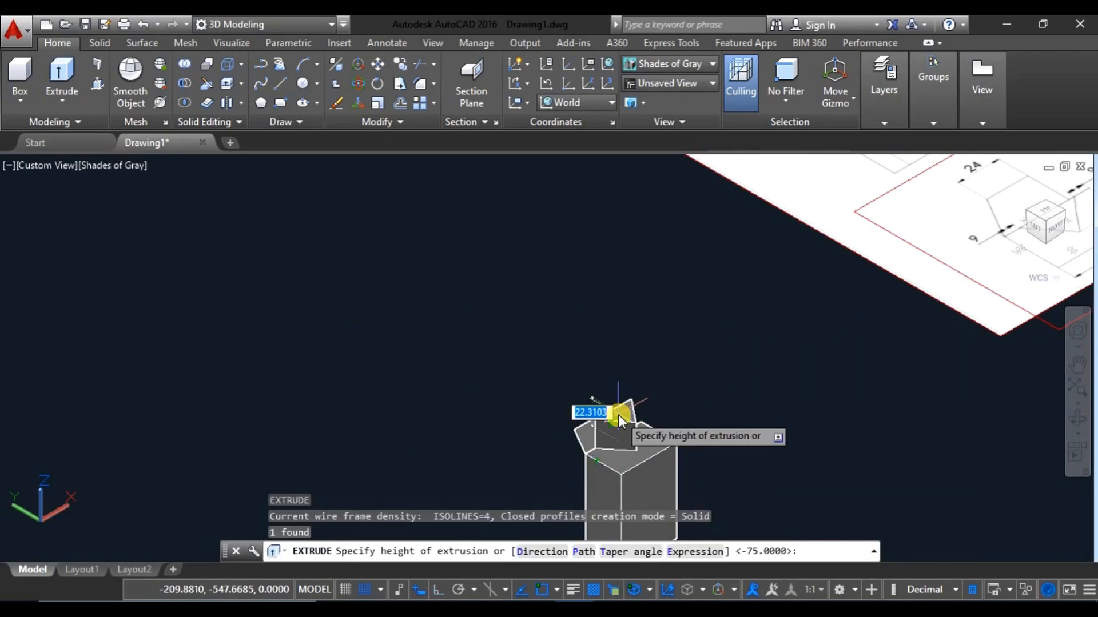
key("Escape")
Step: Extrude the triangular V-notch region 36 downward into the base block
type("EXT")
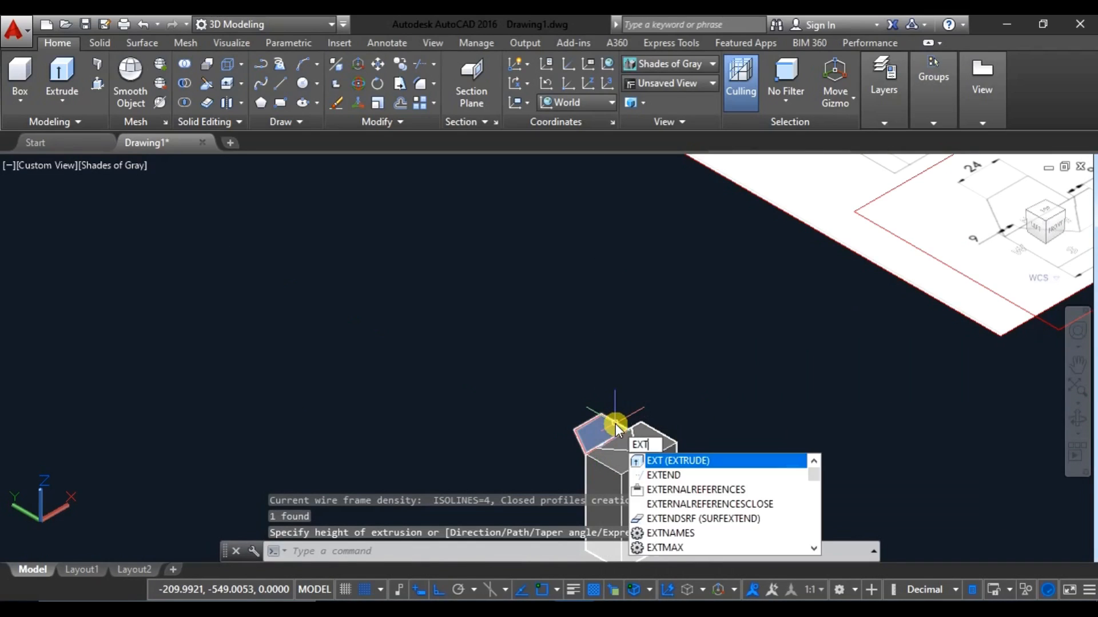
key("Return")
left_click(622, 440)
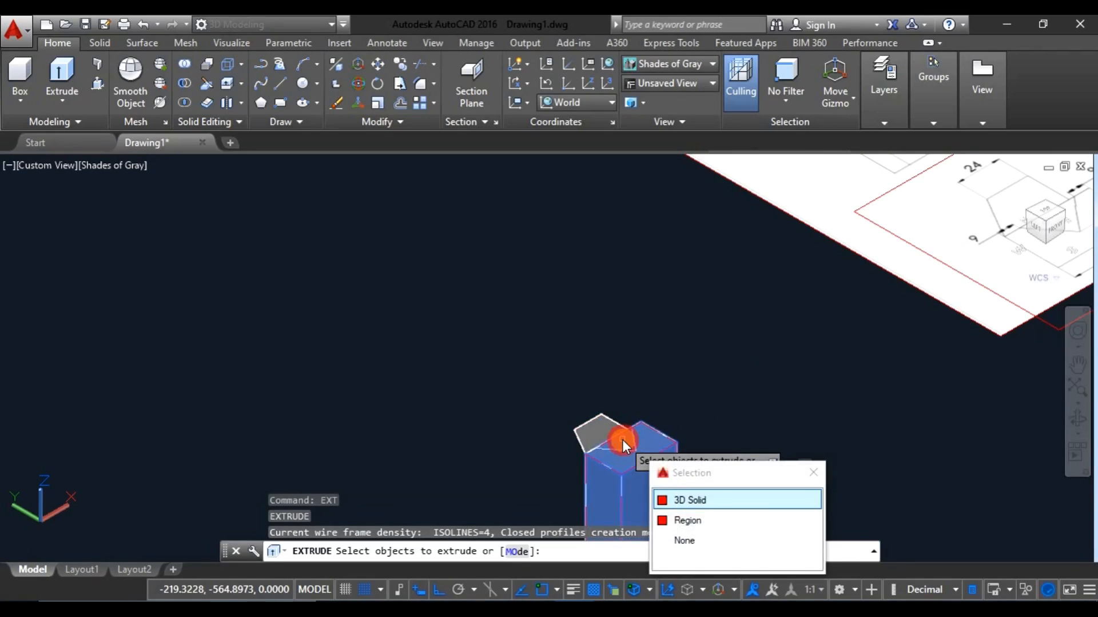
left_click(699, 518)
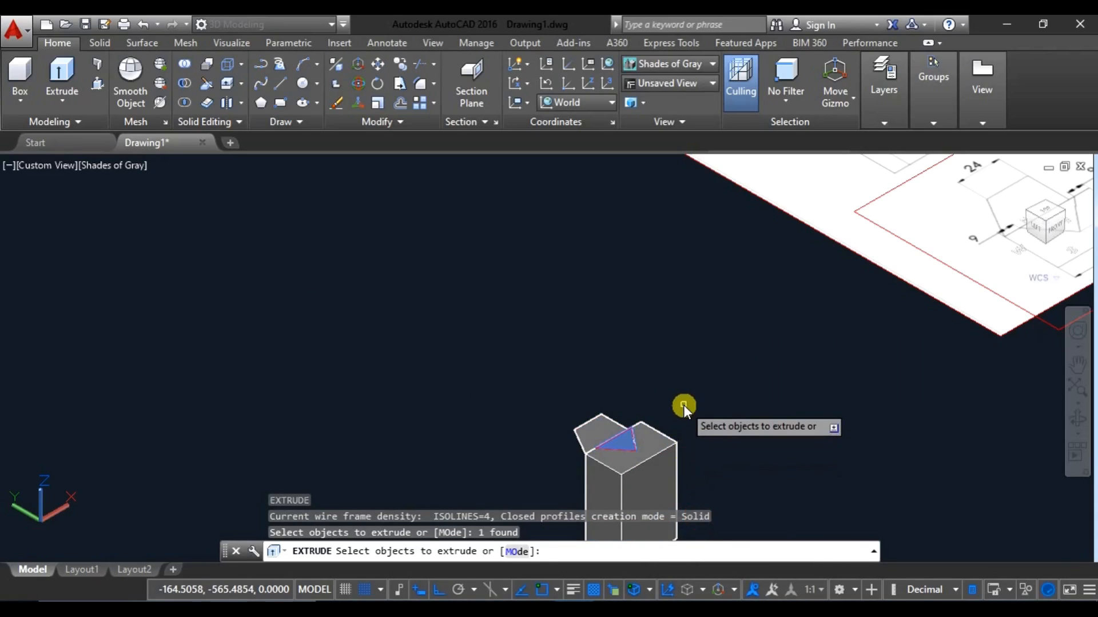
key("Return")
middle_click_drag(690, 482, 690, 372)
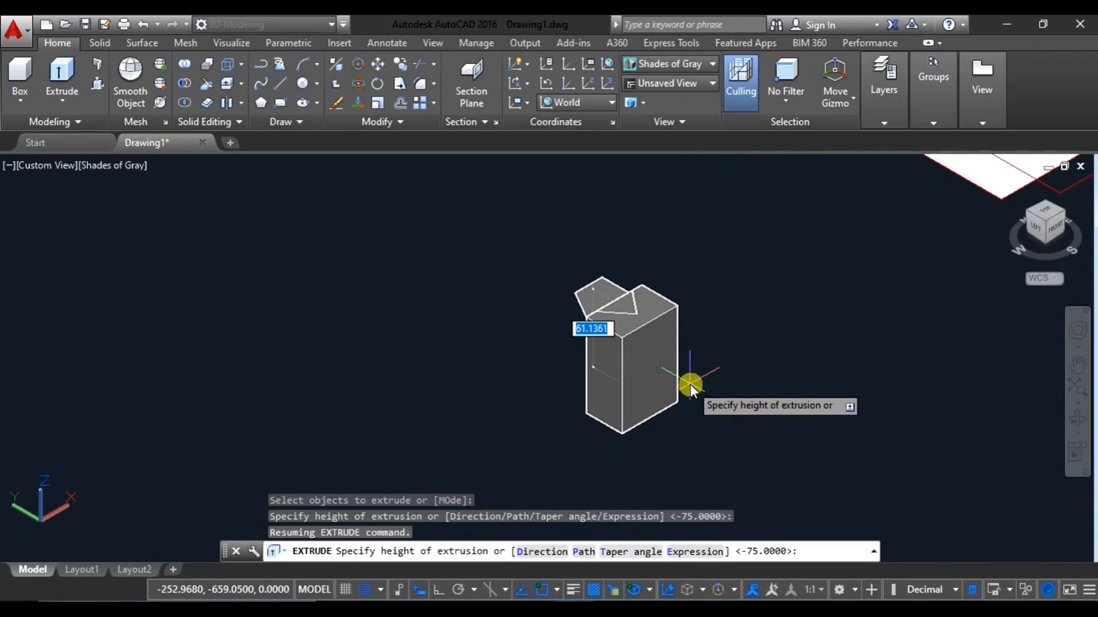
key("Return")
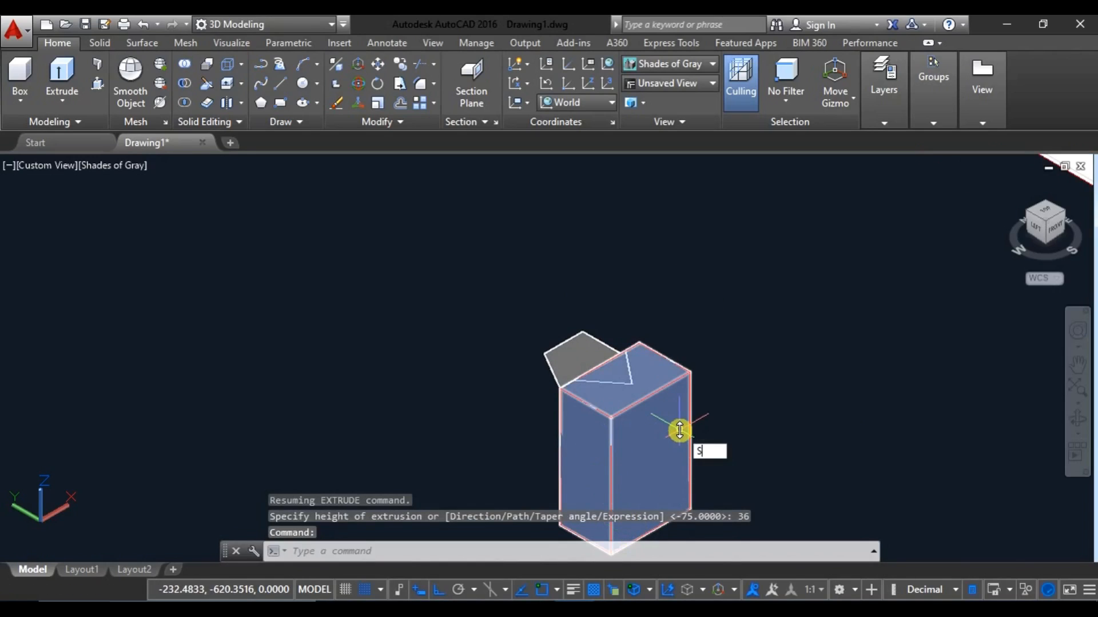
Step: Subtract the extruded triangular V-notch solid from the rectangular base block
type("SUBTRACT")
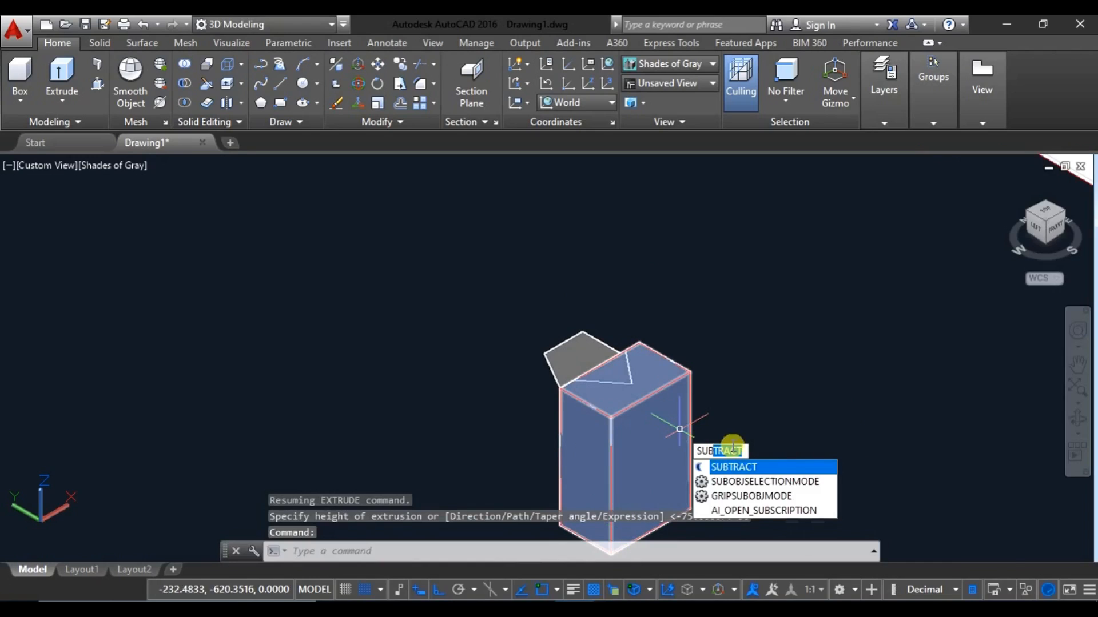
left_click(740, 465)
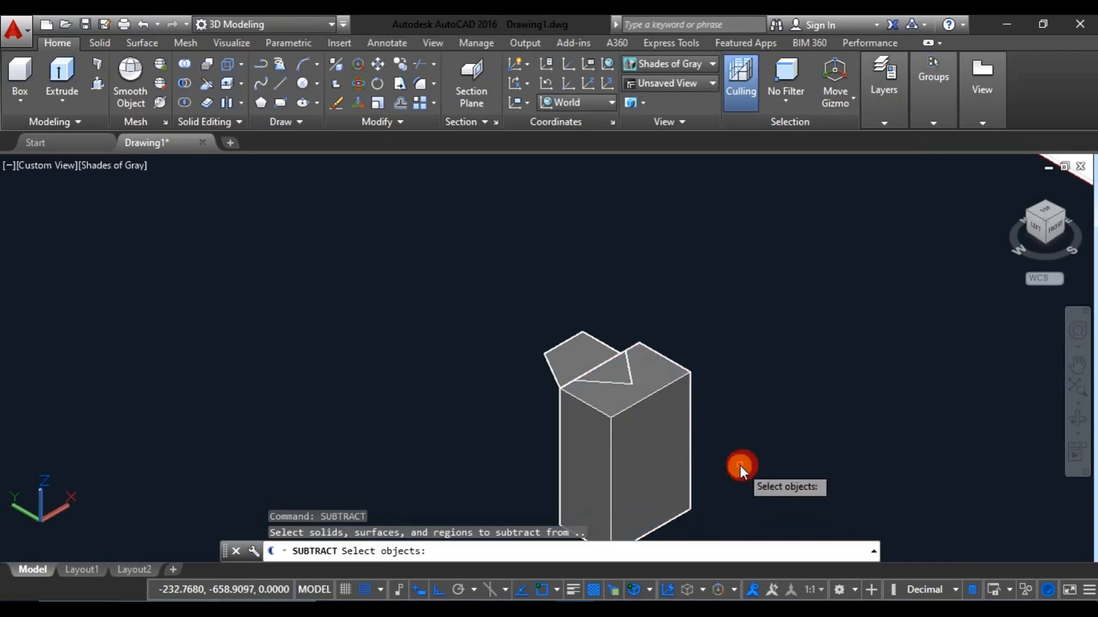
left_click(623, 439)
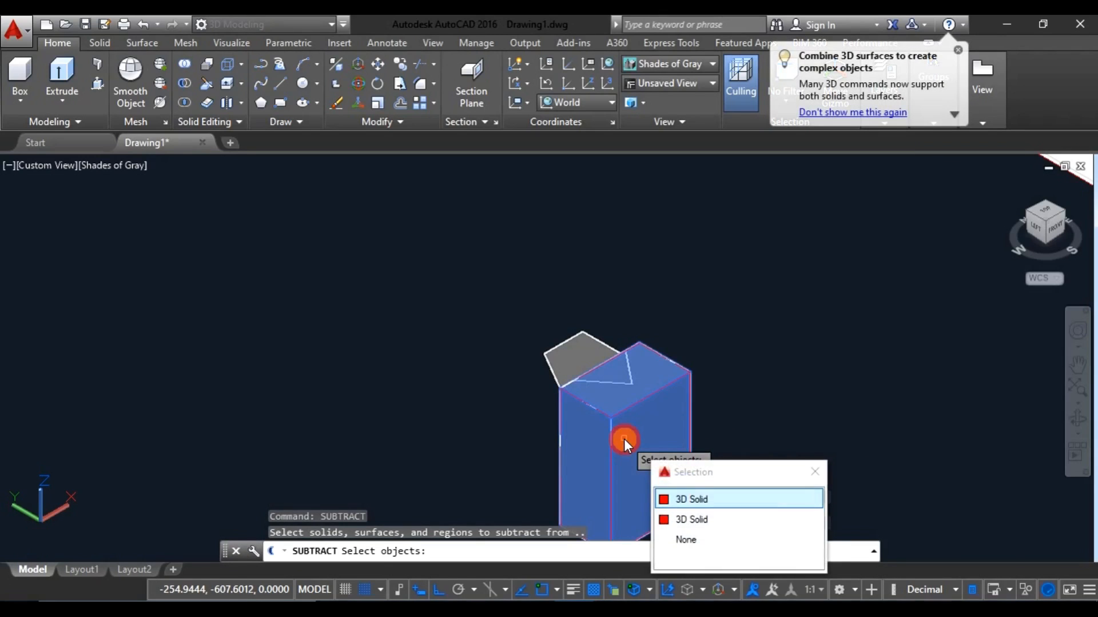
left_click(691, 498)
key("Return")
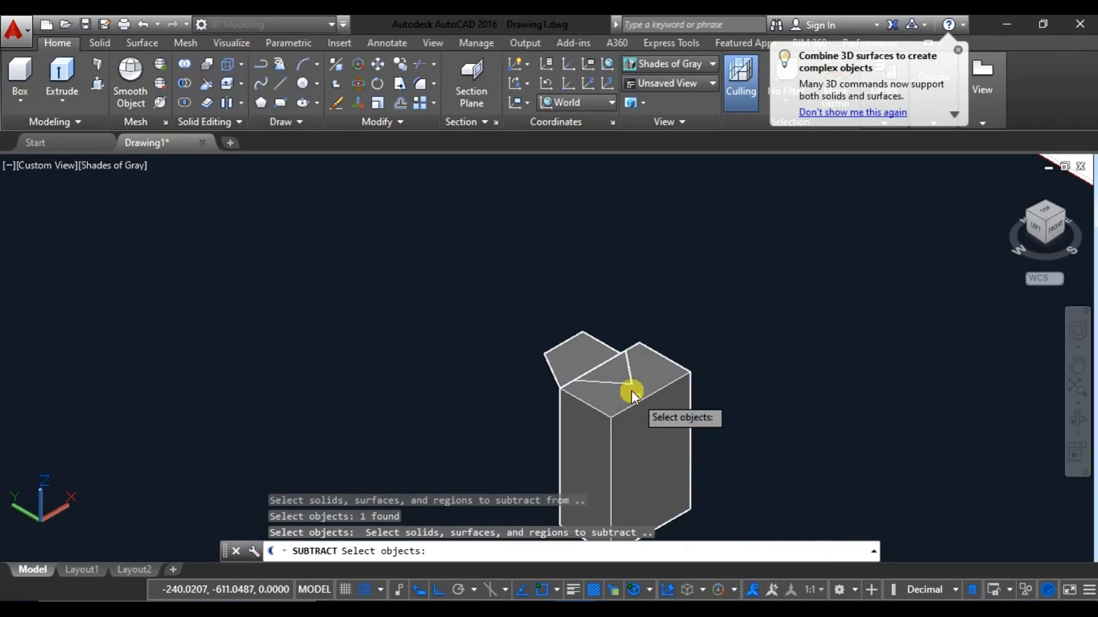
left_click(617, 375)
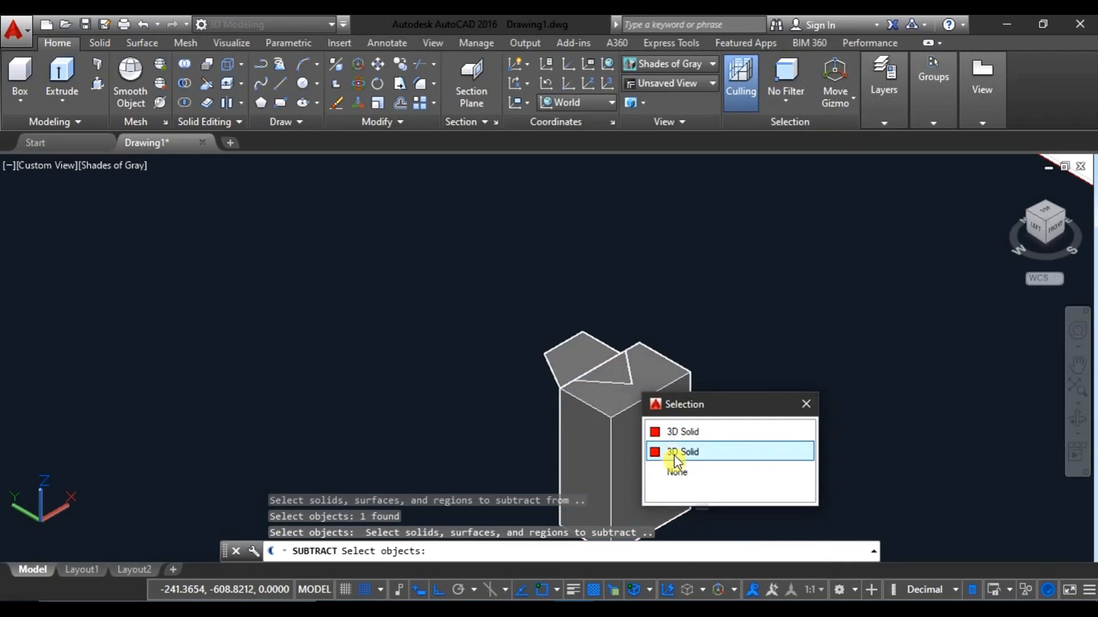
left_click(674, 452)
key("Return")
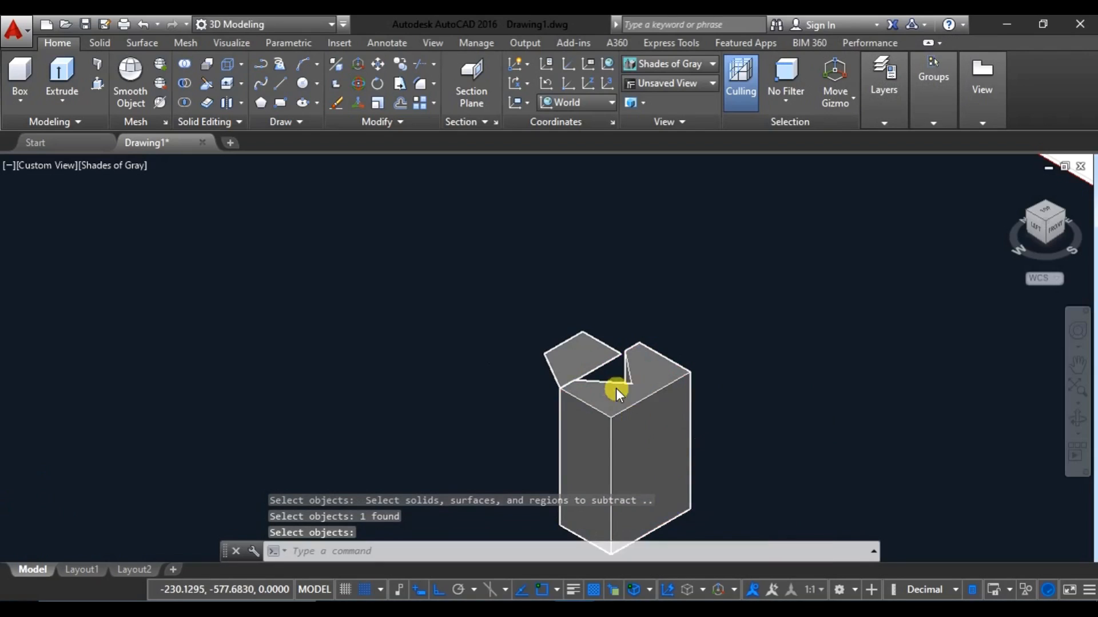
scroll(622, 362, "up", 2)
scroll(592, 364, "down", 5)
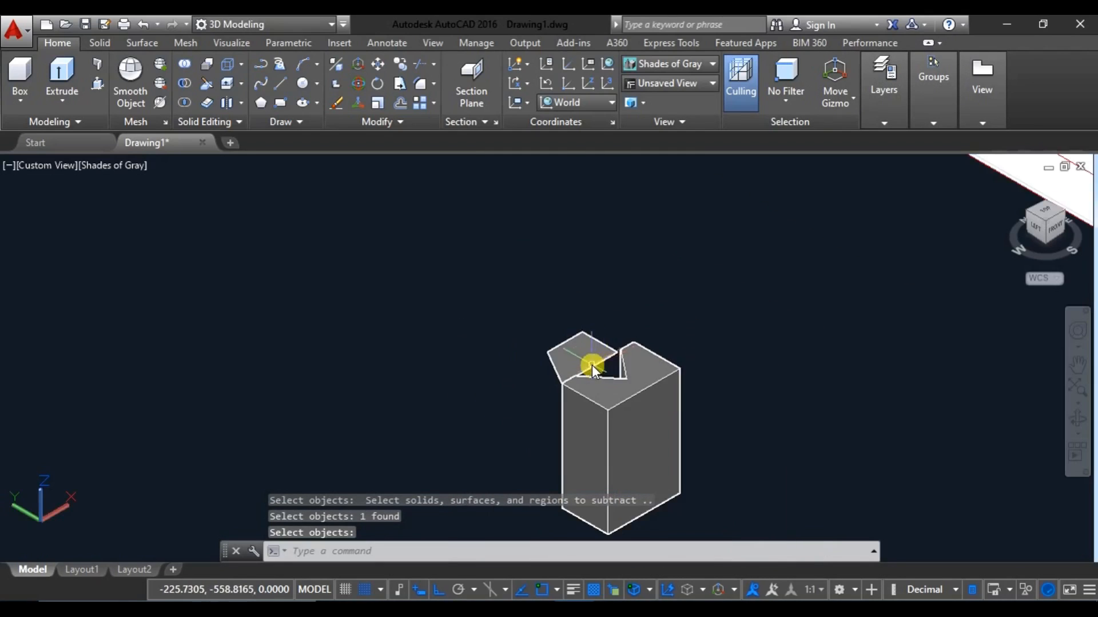
Step: Check the depths in the reference drawing's top view and move the four-sided upper block region 75 straight down along the Z axis
middle_click_drag(592, 365, 560, 452)
key("Escape")
scroll(742, 318, "up", 5)
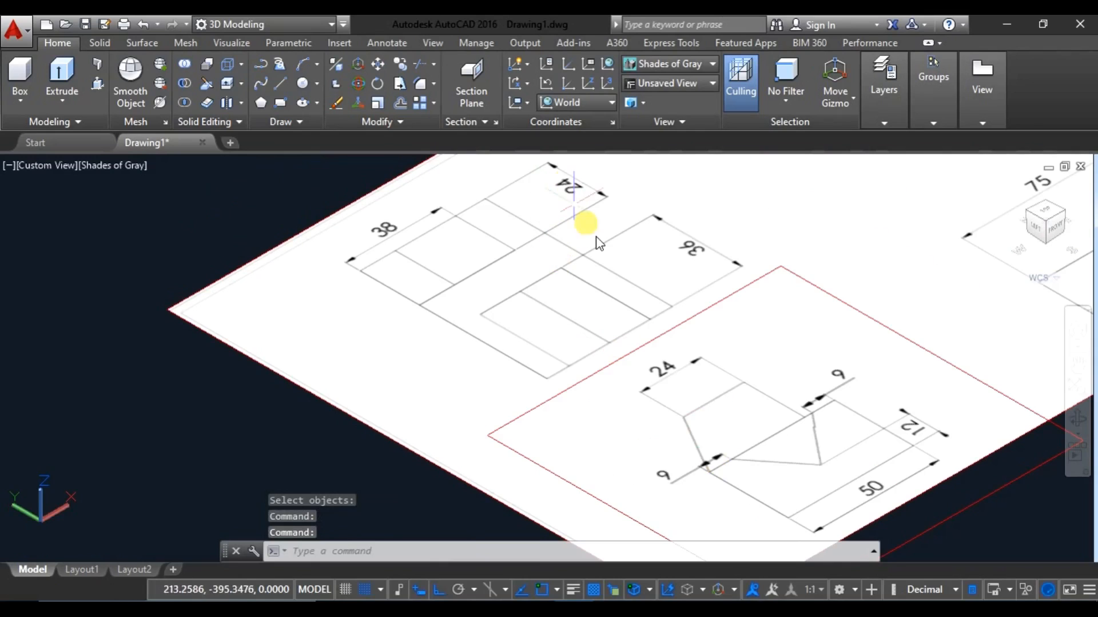
scroll(569, 309, "down", 4)
middle_click_drag(533, 440, 604, 406)
scroll(604, 406, "up", 3)
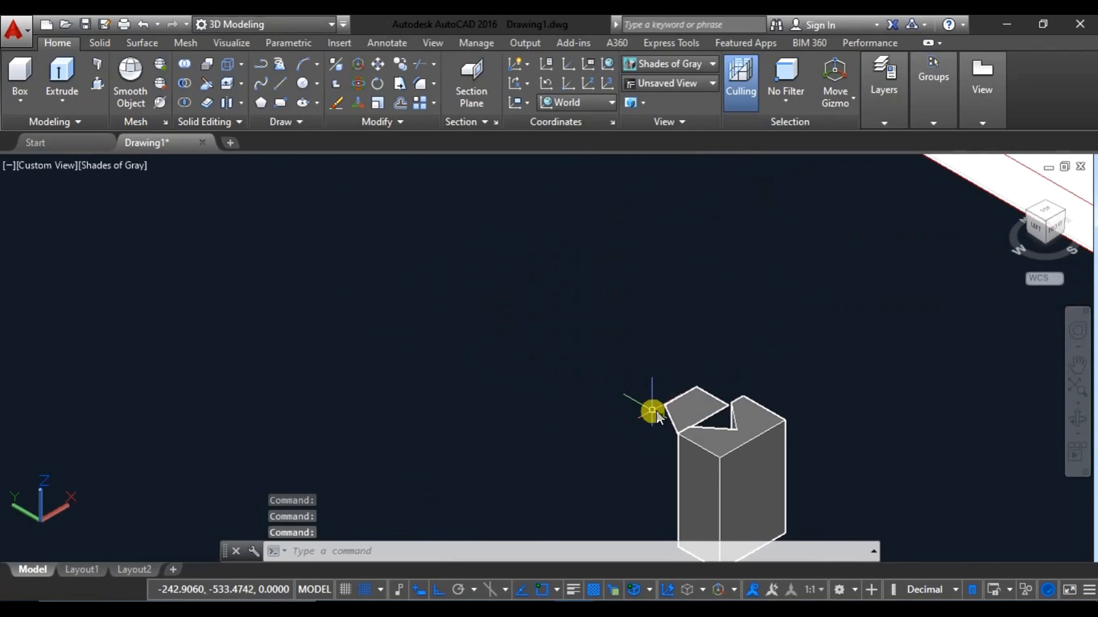
left_click(668, 409)
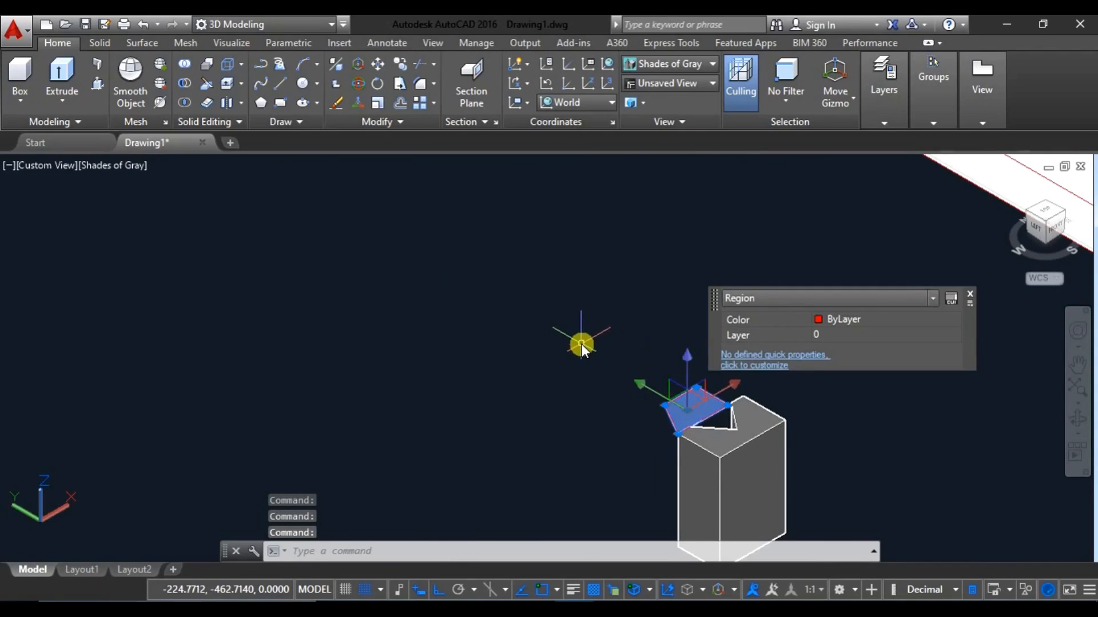
type("m")
key("Return")
left_click(576, 269)
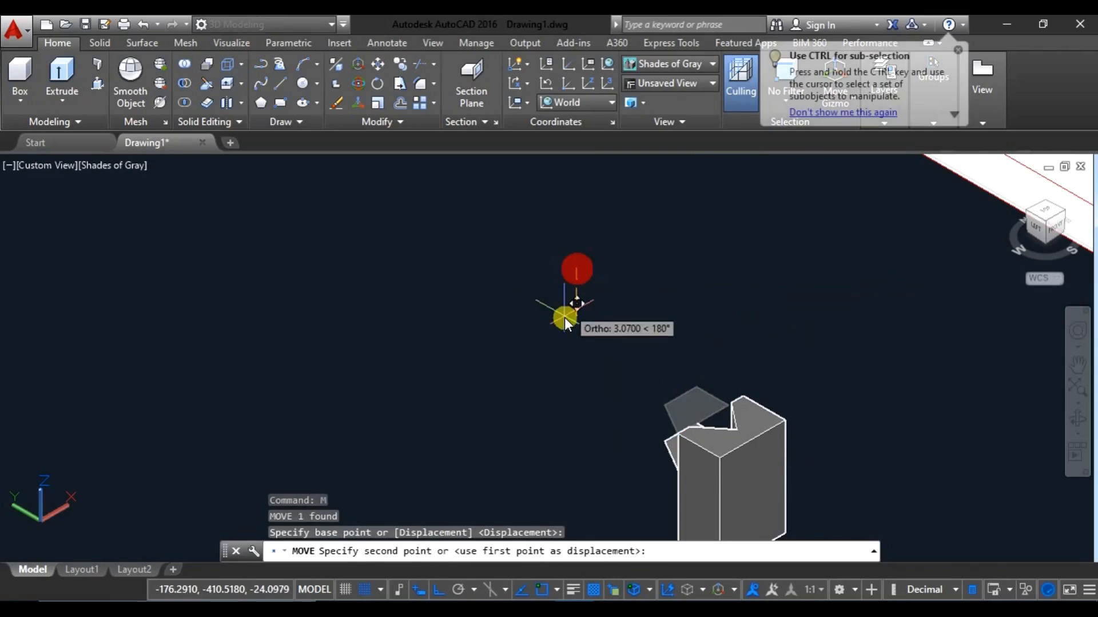
type("75")
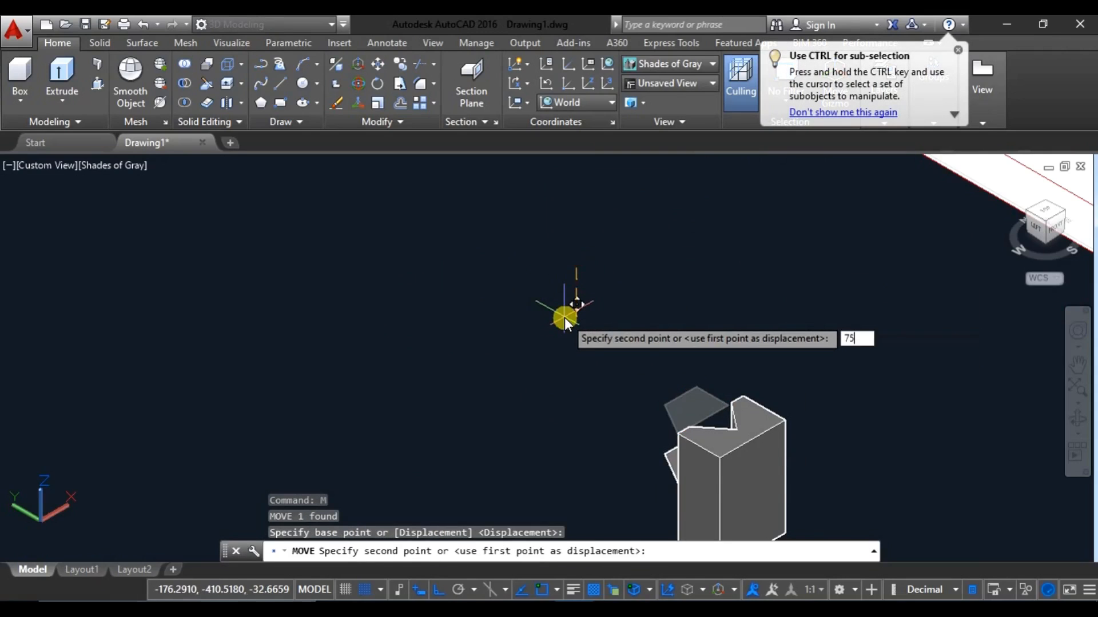
key("Return")
scroll(661, 407, "up", 5)
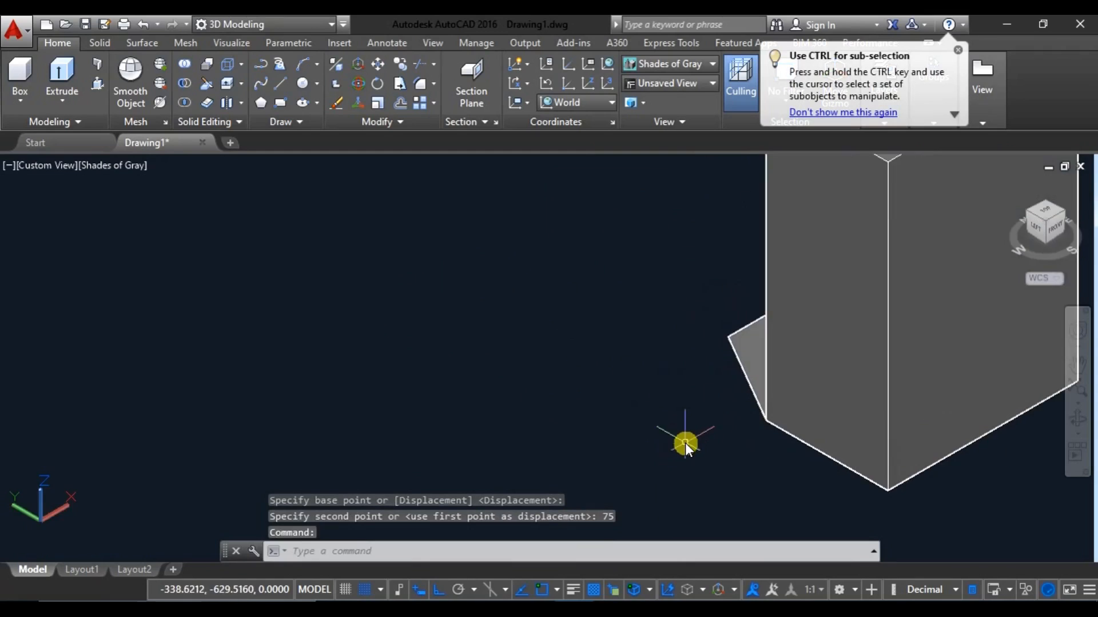
Step: Extrude the four-sided upper block region 24 upward from the bottom end of the base block
scroll(669, 405, "down", 8)
middle_click_drag(735, 349, 694, 400)
type("EXT")
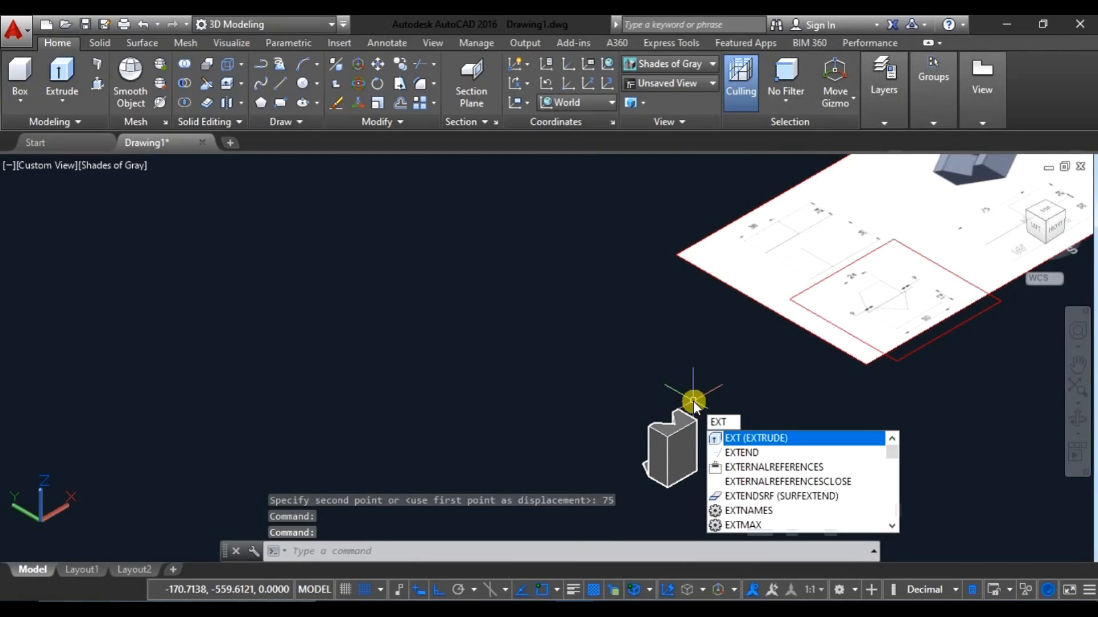
key("Return")
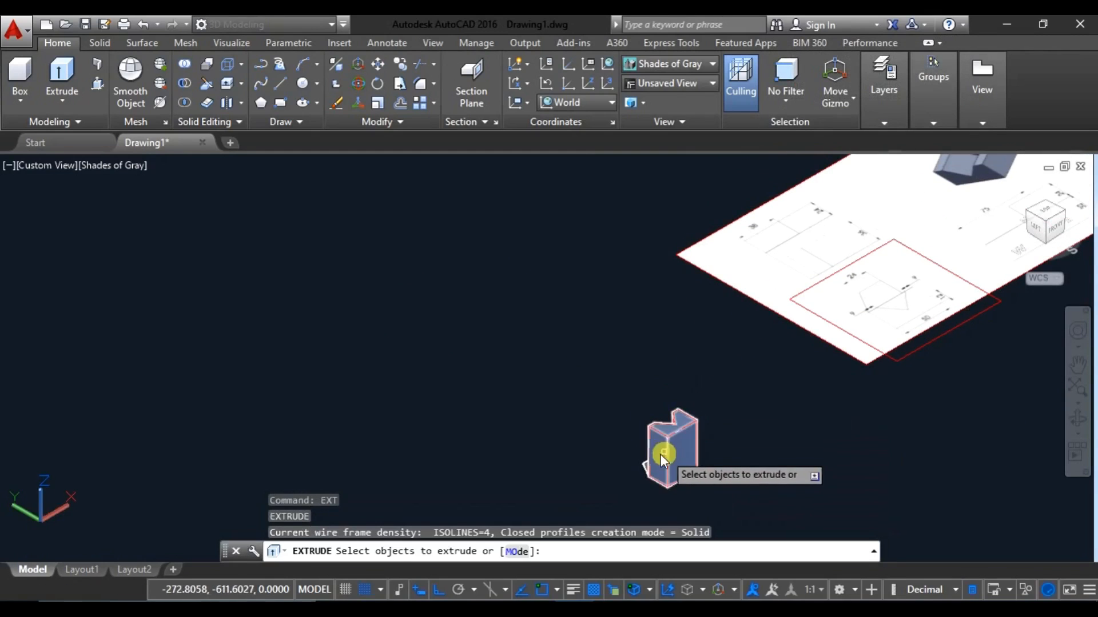
scroll(660, 454, "up", 6)
left_click(678, 439)
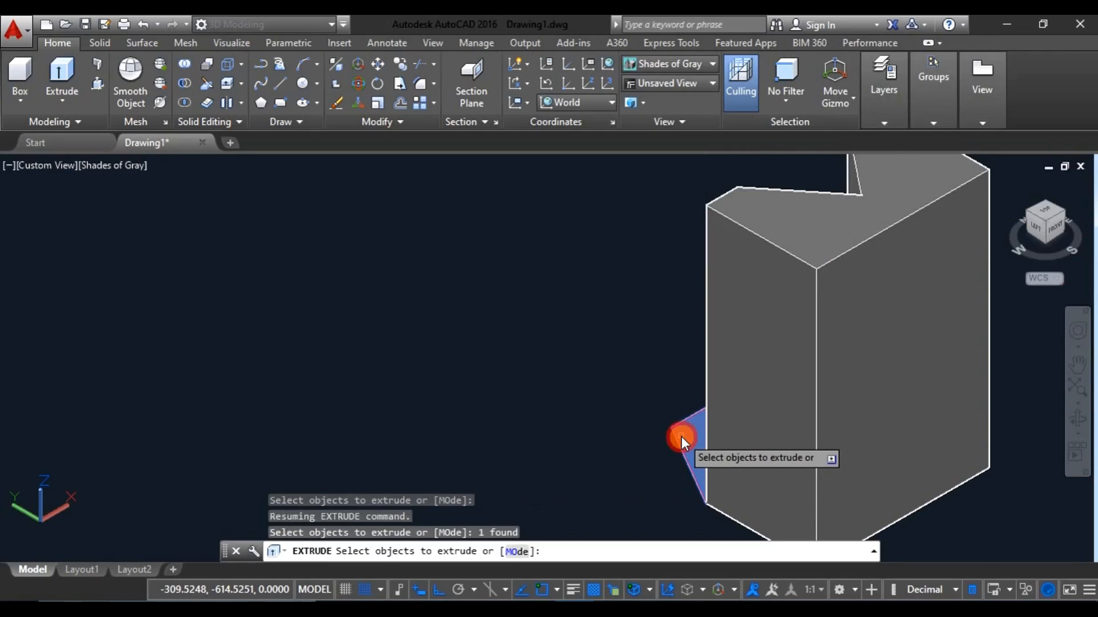
key("Return")
scroll(673, 400, "down", 3)
middle_click_drag(671, 397, 639, 482)
scroll(639, 483, "down", 2)
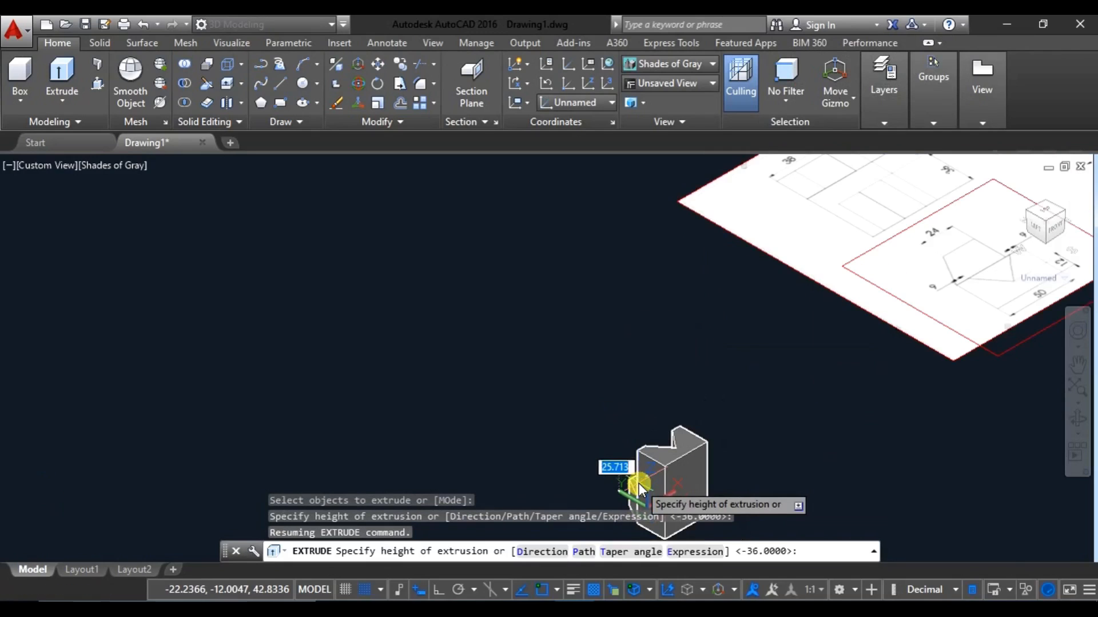
type("24")
key("Return")
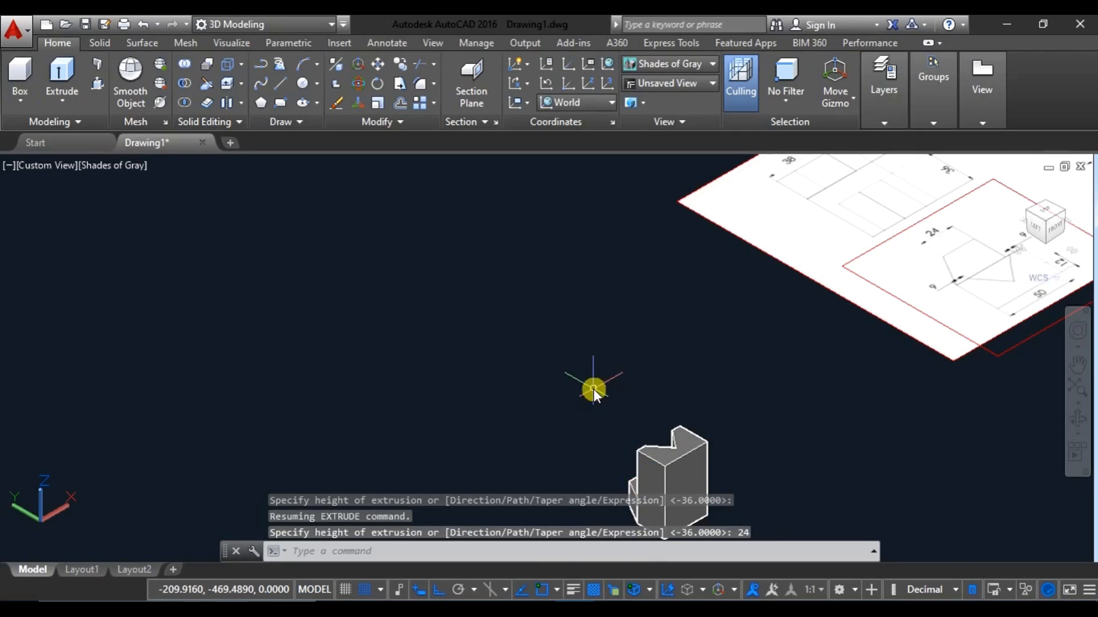
scroll(576, 304, "up", 6)
scroll(626, 410, "down", 6)
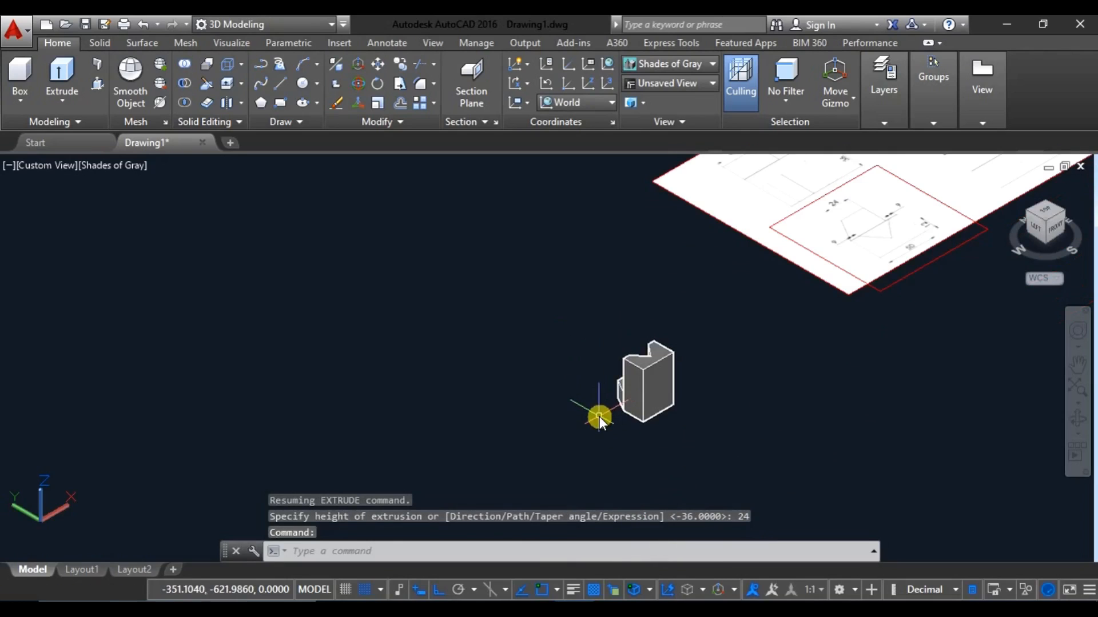
Step: Union the notched base block and the extruded upper block into one solid
mouse_move(660, 386)
middle_mouse_down("shift")
mouse_move(693, 411)
mouse_move(732, 384)
mouse_move(806, 397)
mouse_move(850, 341)
mouse_move(645, 404)
mouse_move(644, 430)
mouse_move(691, 397)
middle_mouse_up("shift")
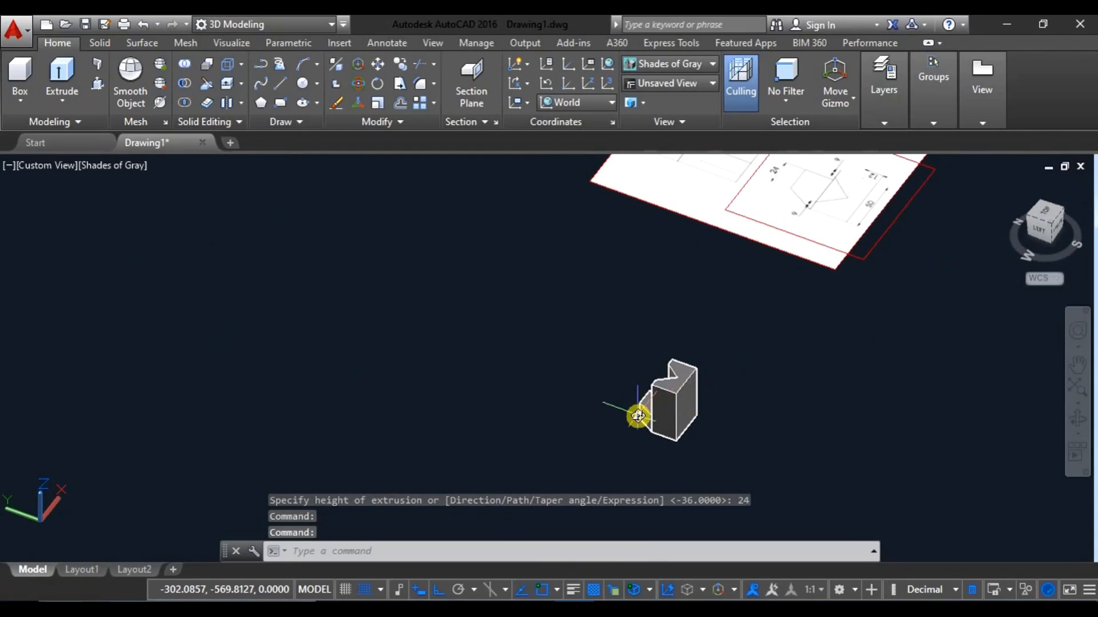
type("UN")
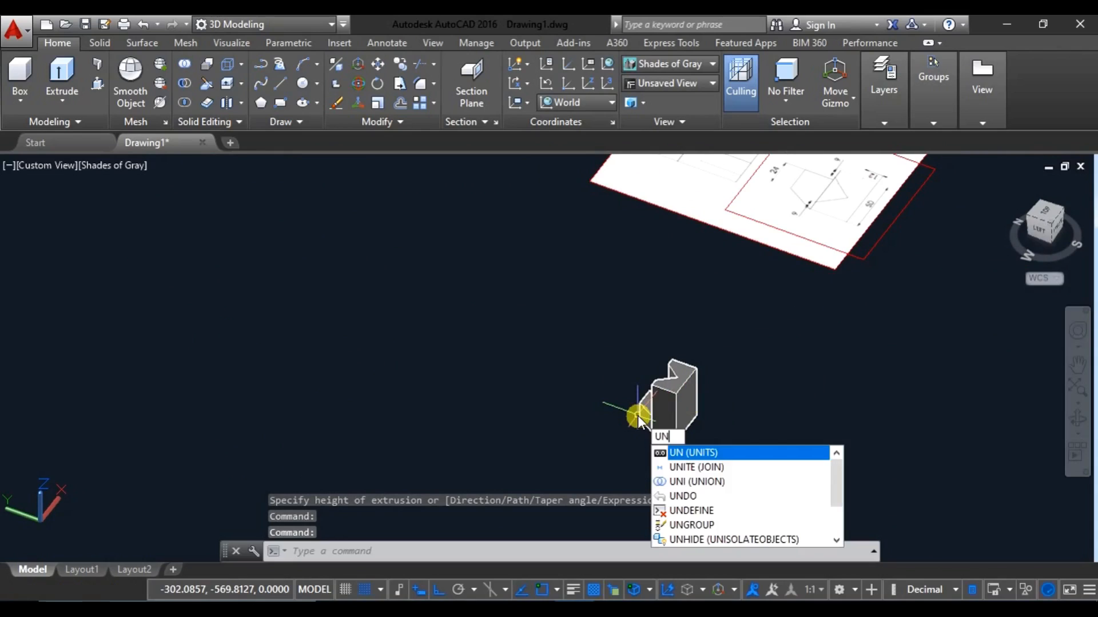
left_click(694, 484)
left_click(560, 295)
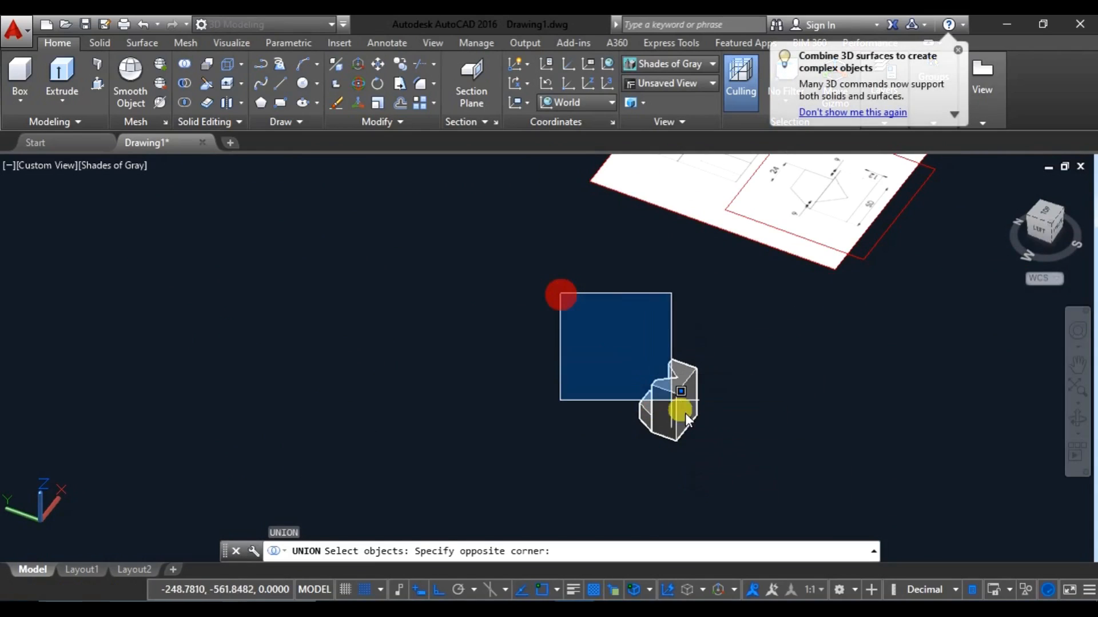
left_click(764, 468)
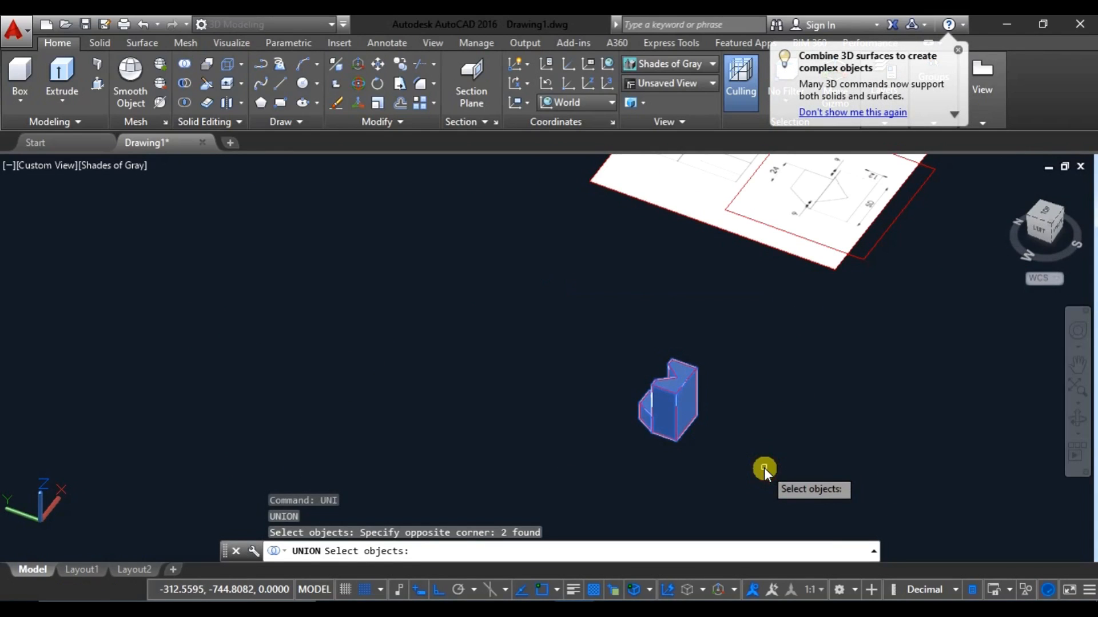
key("Return")
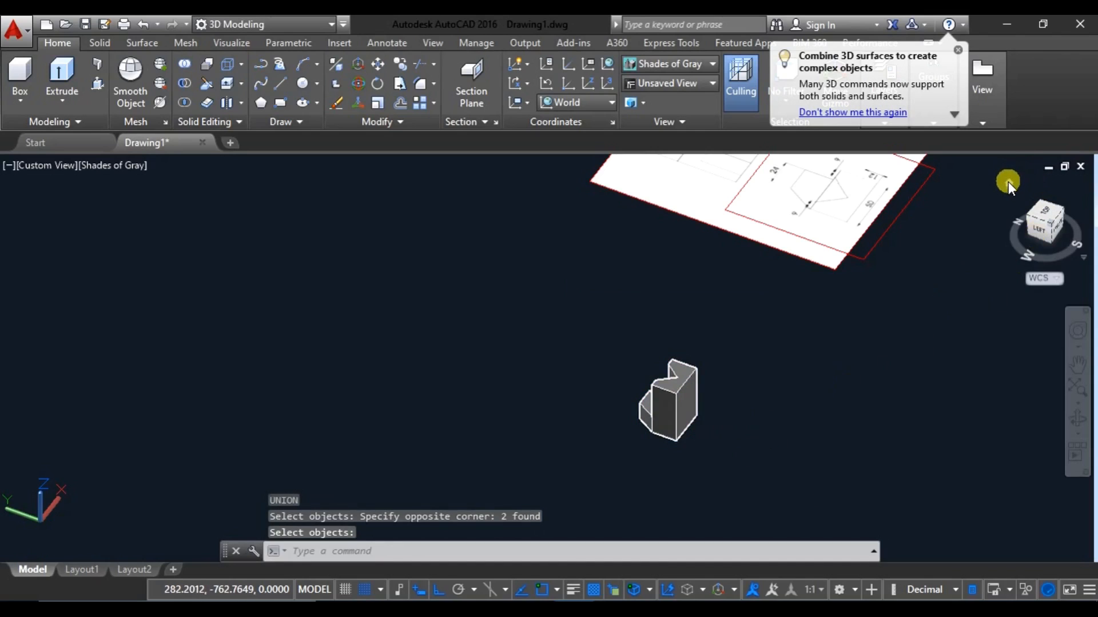
Step: Restore the home isometric view and set the view projection to Parallel
left_click(1010, 184)
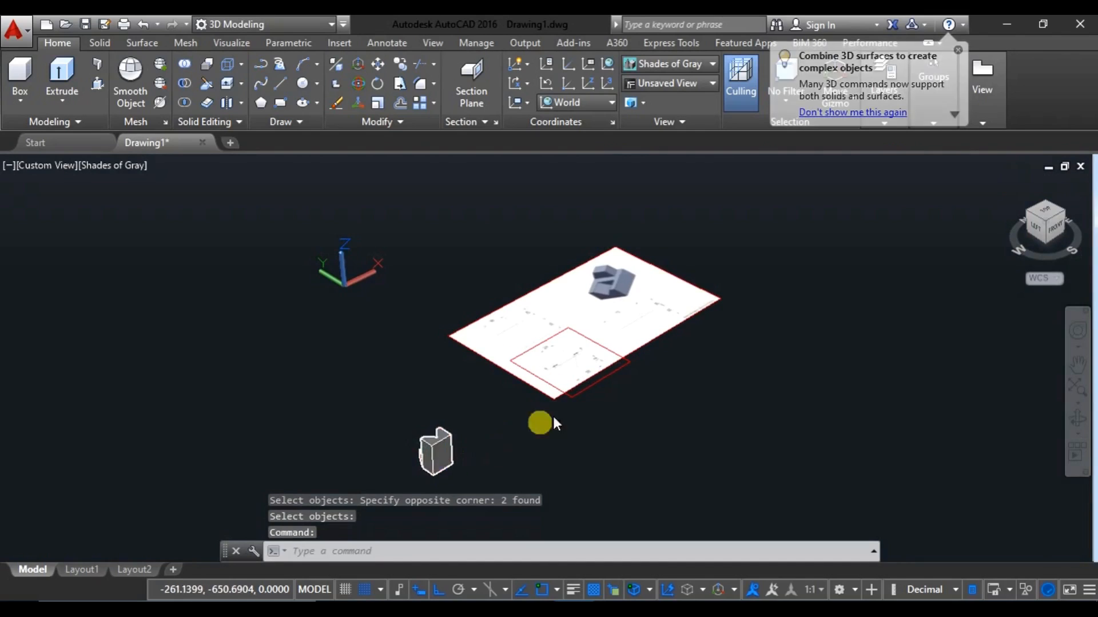
scroll(563, 402, "up", 2)
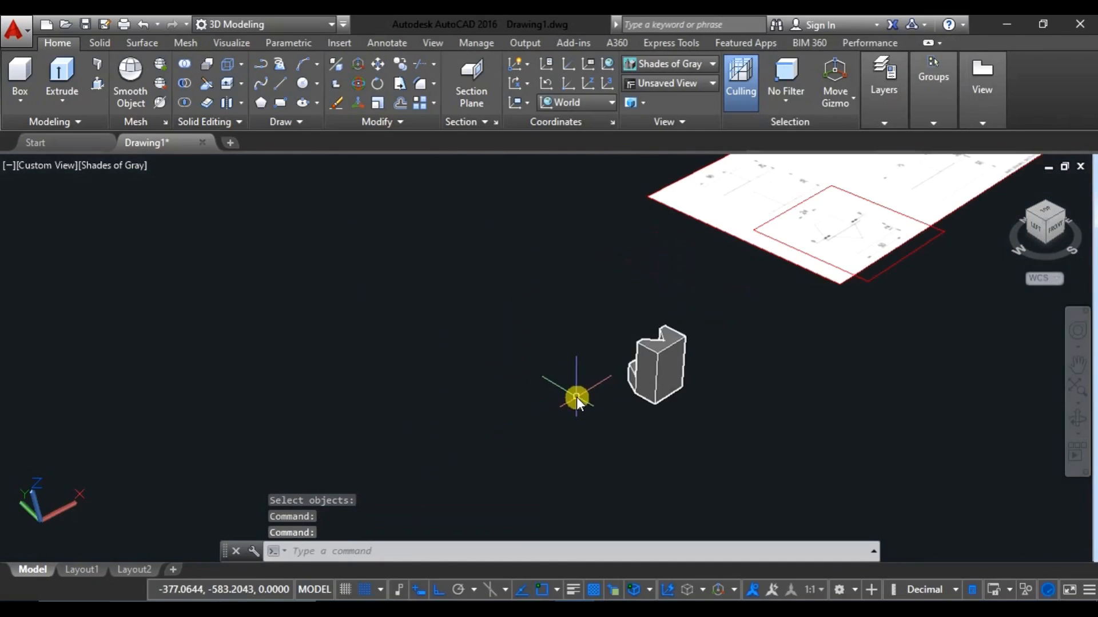
right_click(1007, 186)
left_click(990, 220)
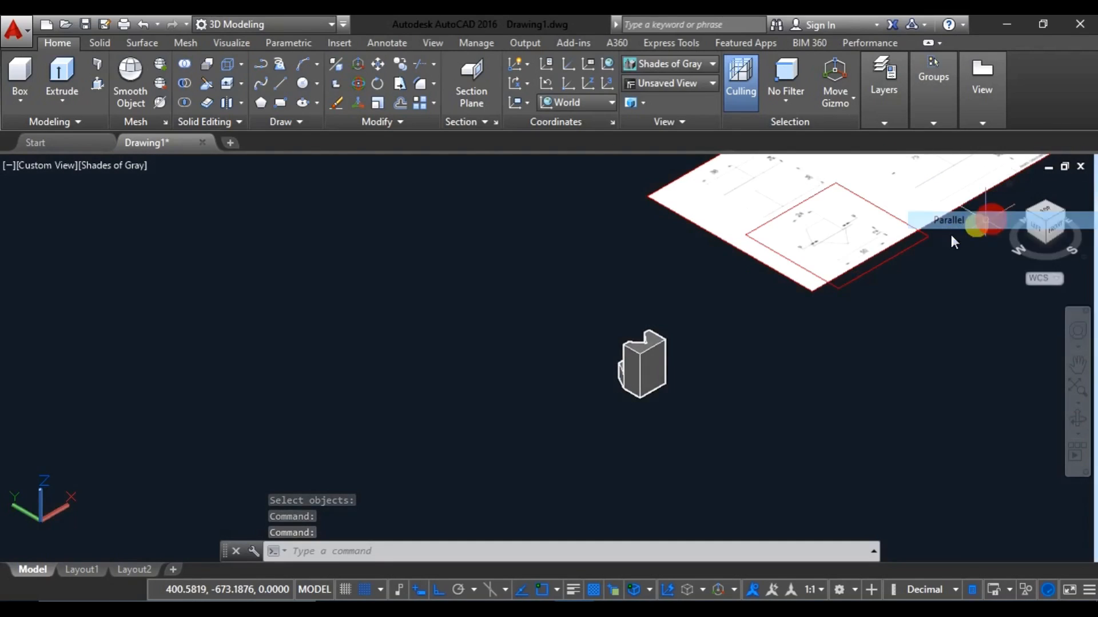
Step: Rotate the united block solid 90 degrees about the X axis through its centre with 3D Rotate
middle_click_drag(606, 409, 656, 435)
type("EDR")
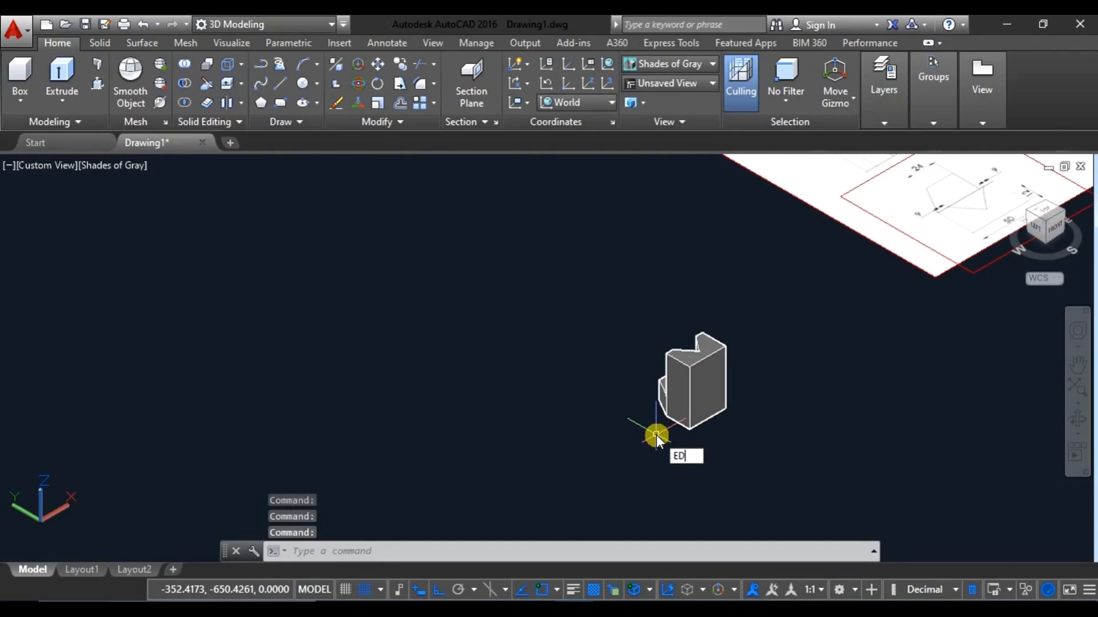
key("BackSpace")
key("BackSpace")
key("BackSpace")
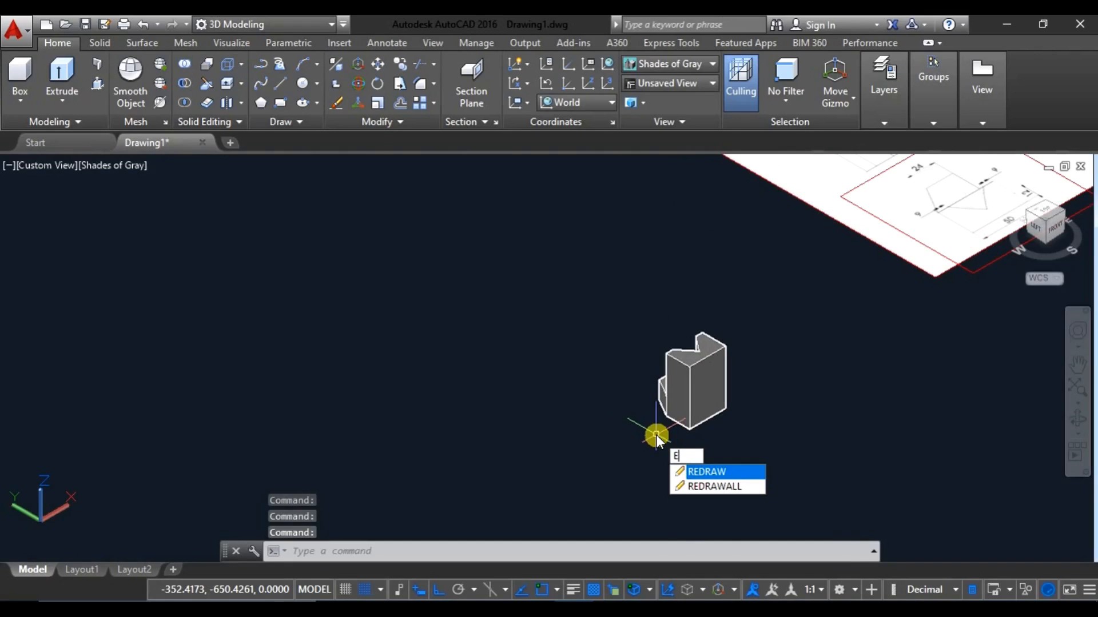
type("3dr")
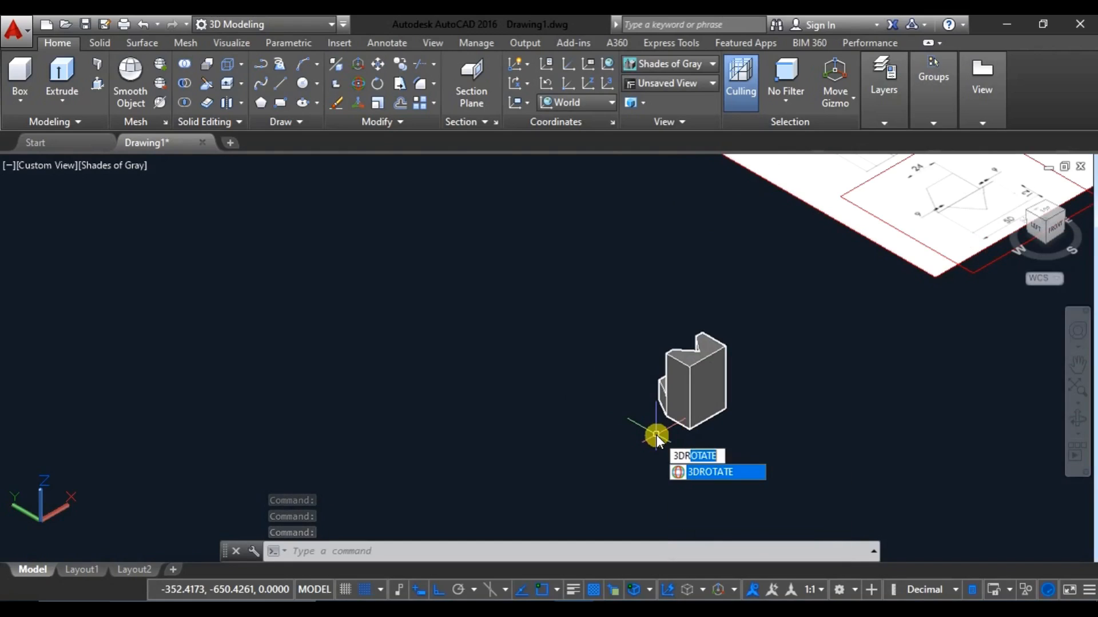
key("Return")
left_click(692, 374)
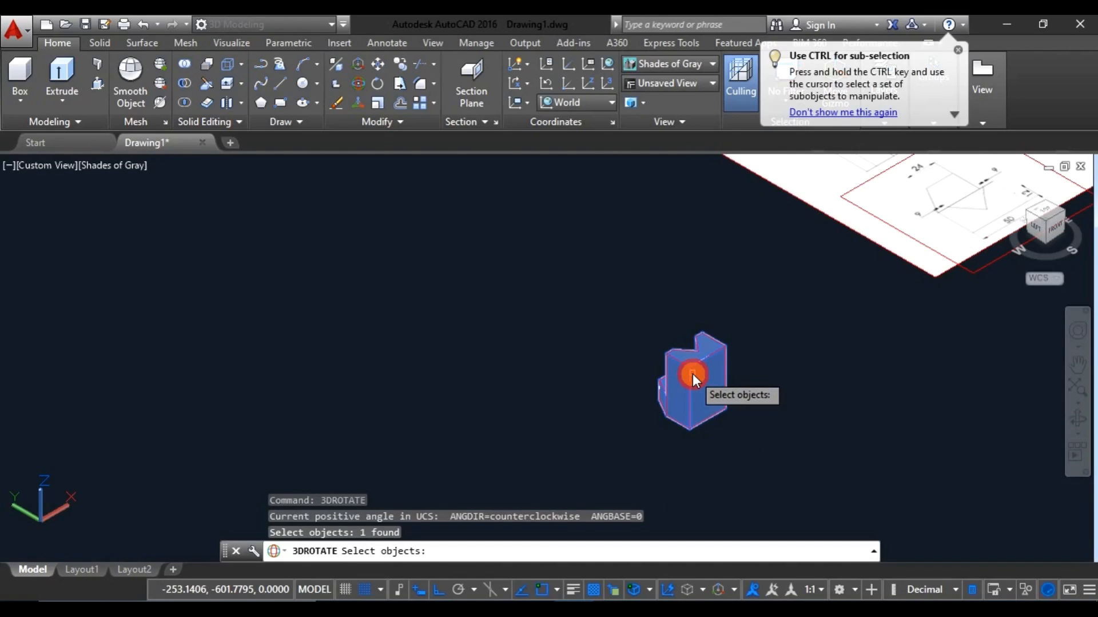
key("Return")
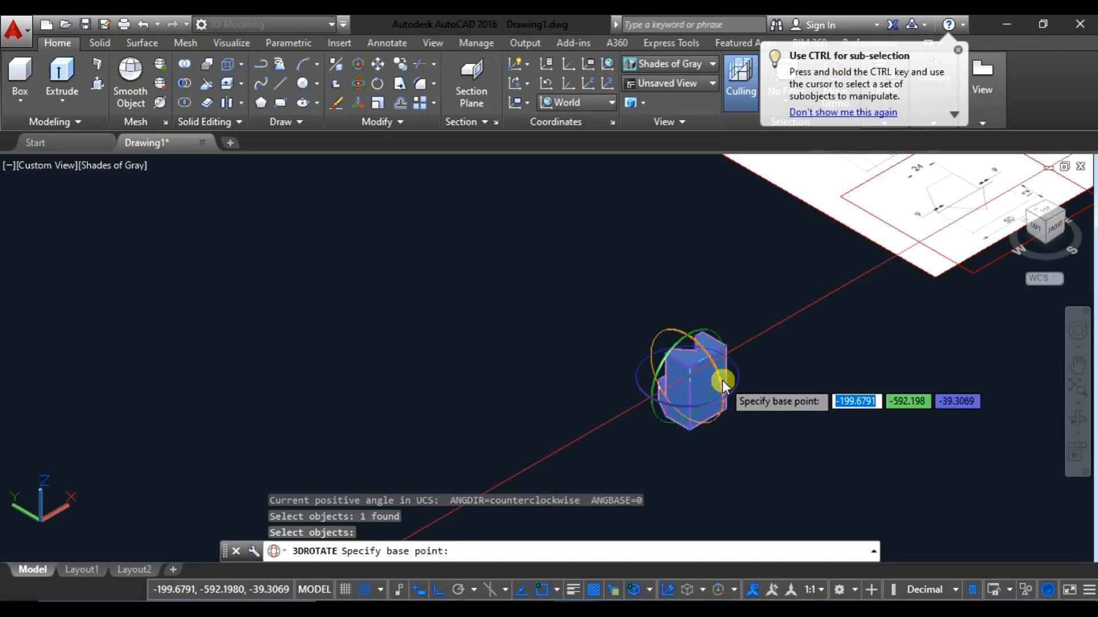
left_click(722, 380)
type("90")
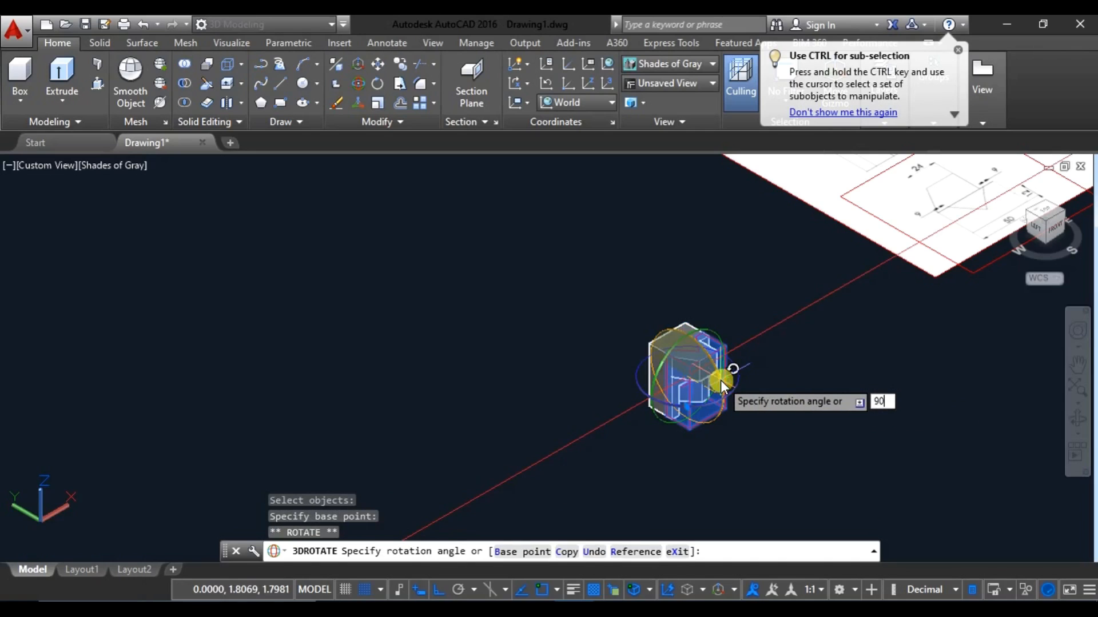
key("Return")
scroll(711, 440, "up", 5)
key("Escape")
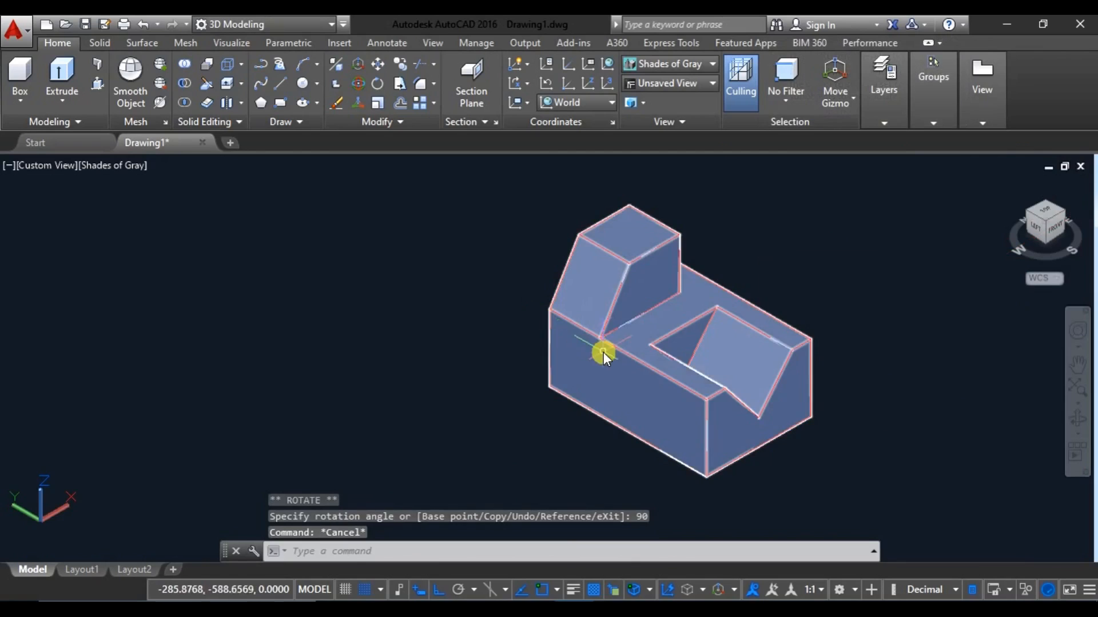
Step: Orbit around the finished block to examine its V-notch and sloped upper block from the front and side
middle_click_drag(602, 352, 466, 355, "shift")
scroll(486, 413, "up", 3)
middle_click_drag(486, 413, 446, 421, "shift")
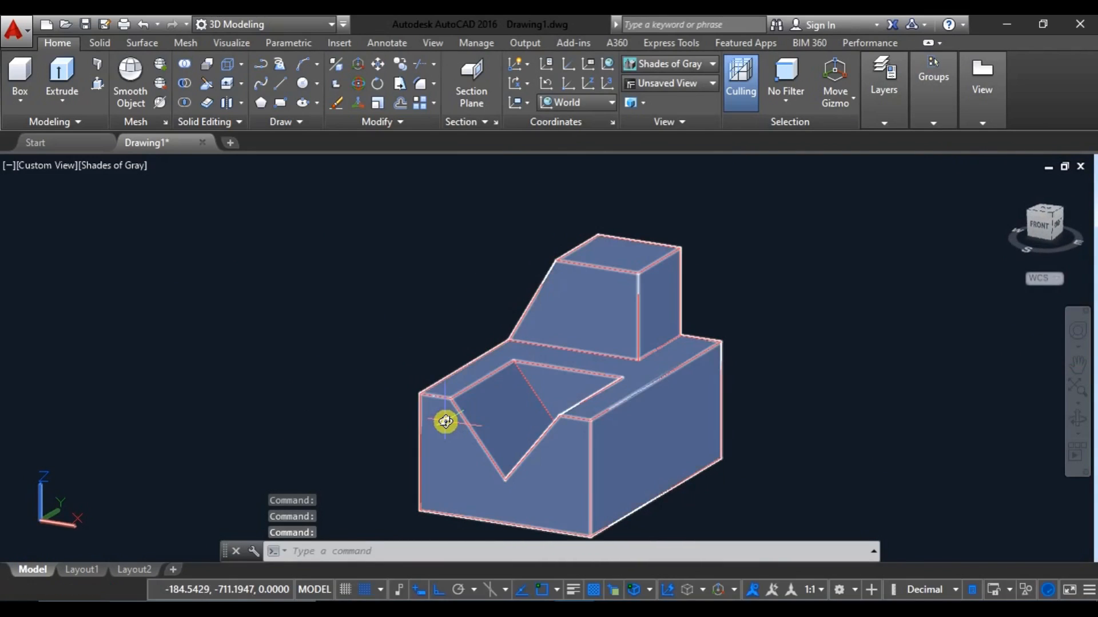
type("OR")
left_click(513, 461)
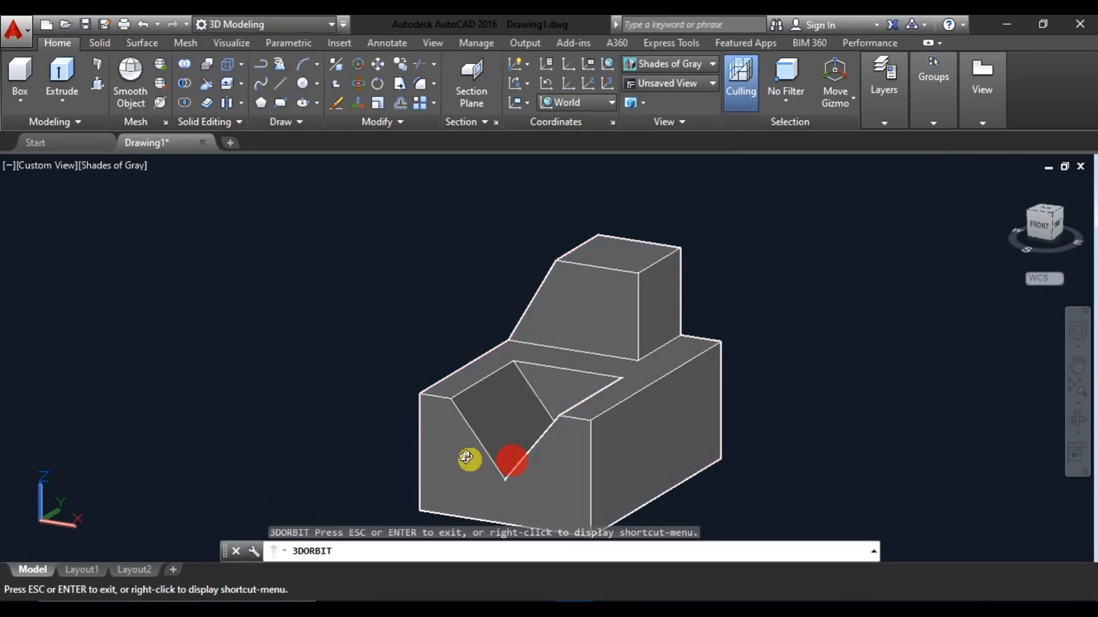
left_click_drag(466, 458, 451, 441)
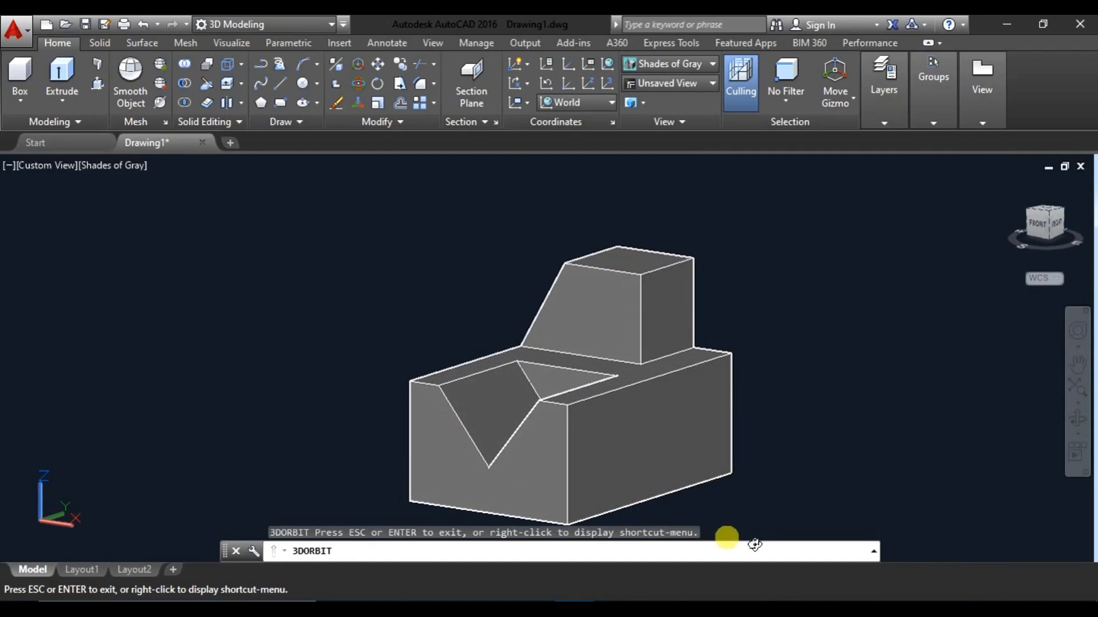
left_click(893, 610)
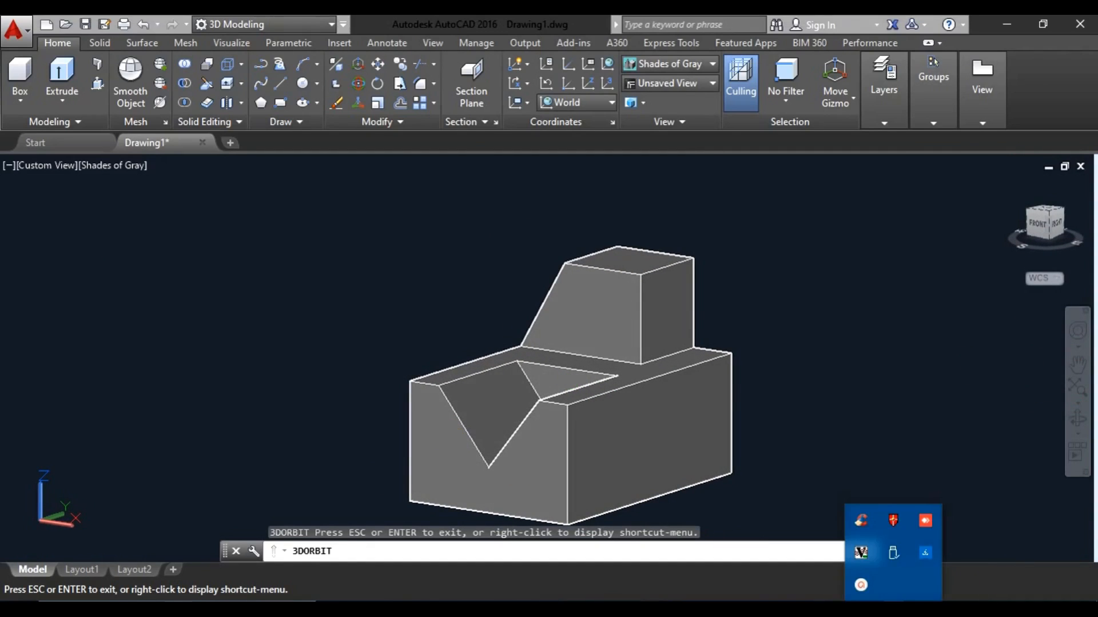